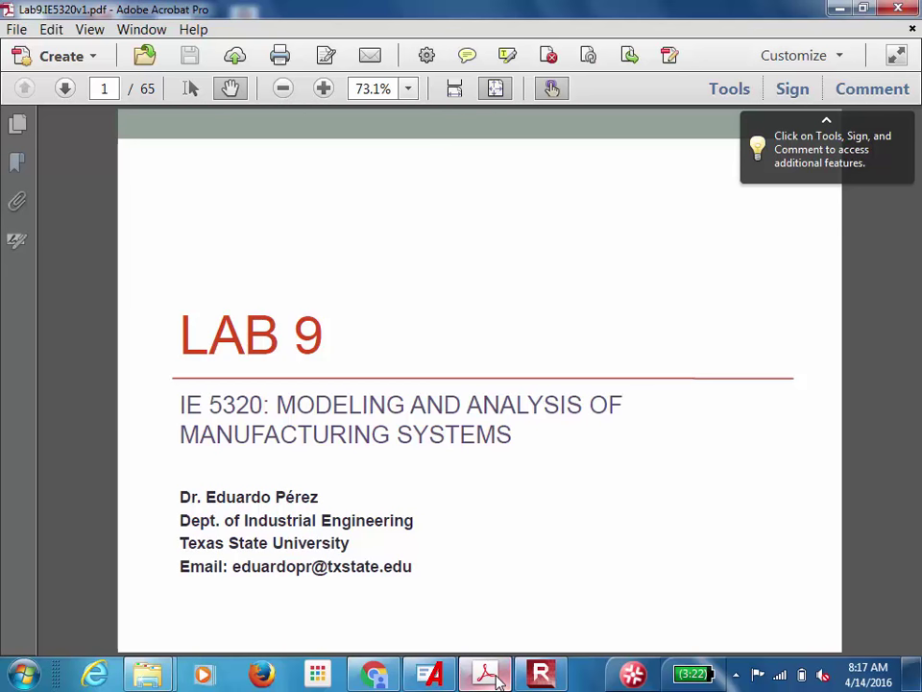
# Page through the Lab 9 slides up to the Failures slide on page 47
pyautogui.press('pagedown')
pyautogui.press('pagedown')
pyautogui.press('pagedown')
pyautogui.press('pagedown')
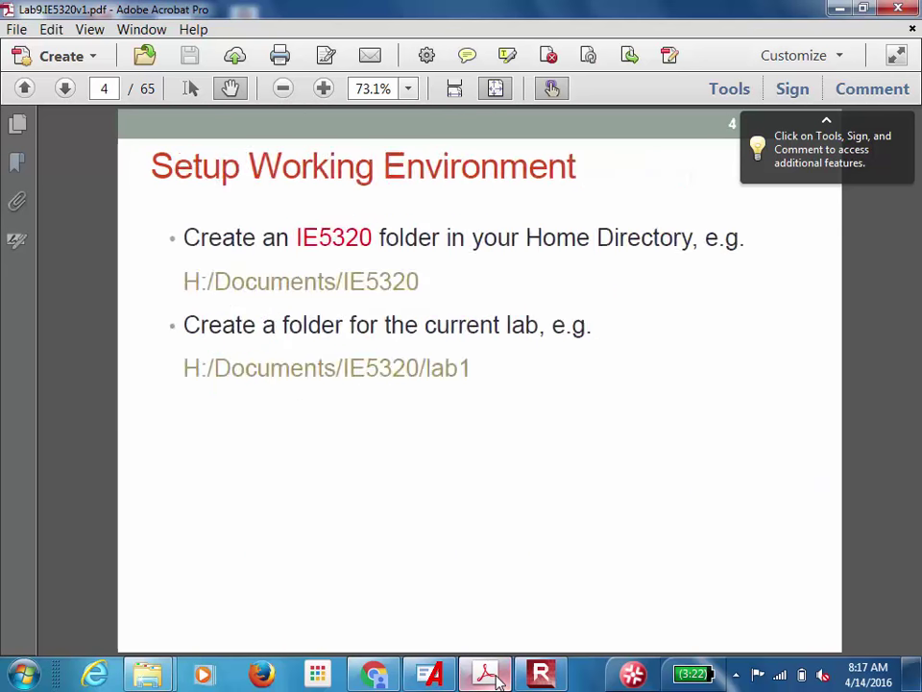
pyautogui.press('pagedown')
pyautogui.press('pagedown')
pyautogui.press('pagedown')
pyautogui.press('pagedown')
pyautogui.press('pagedown')
pyautogui.press('pagedown')
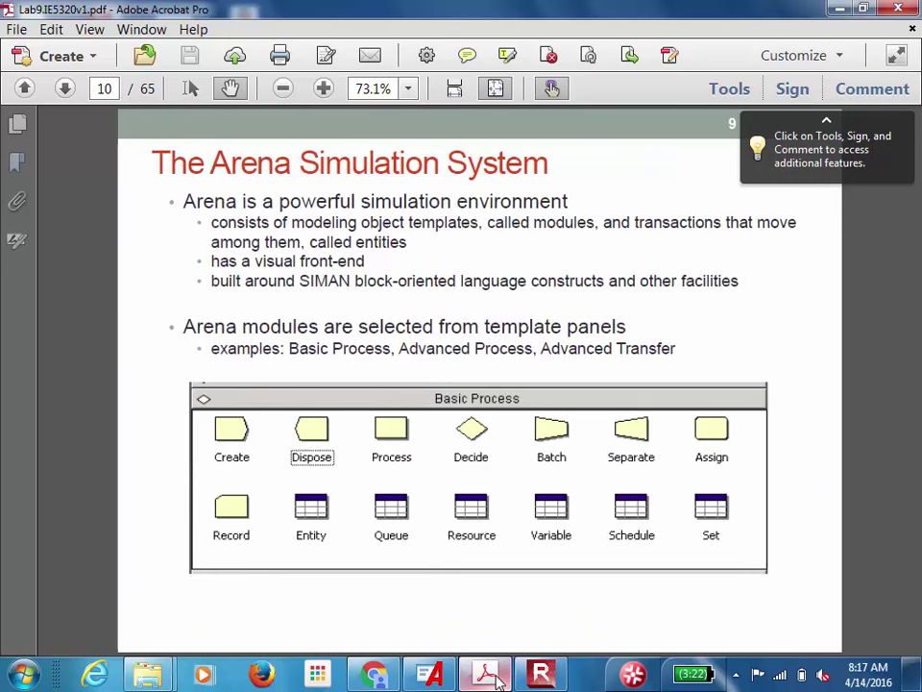
pyautogui.press('pagedown')
pyautogui.press('pagedown')
pyautogui.press('pagedown')
pyautogui.press('pagedown')
pyautogui.press('pagedown')
pyautogui.press('pagedown')
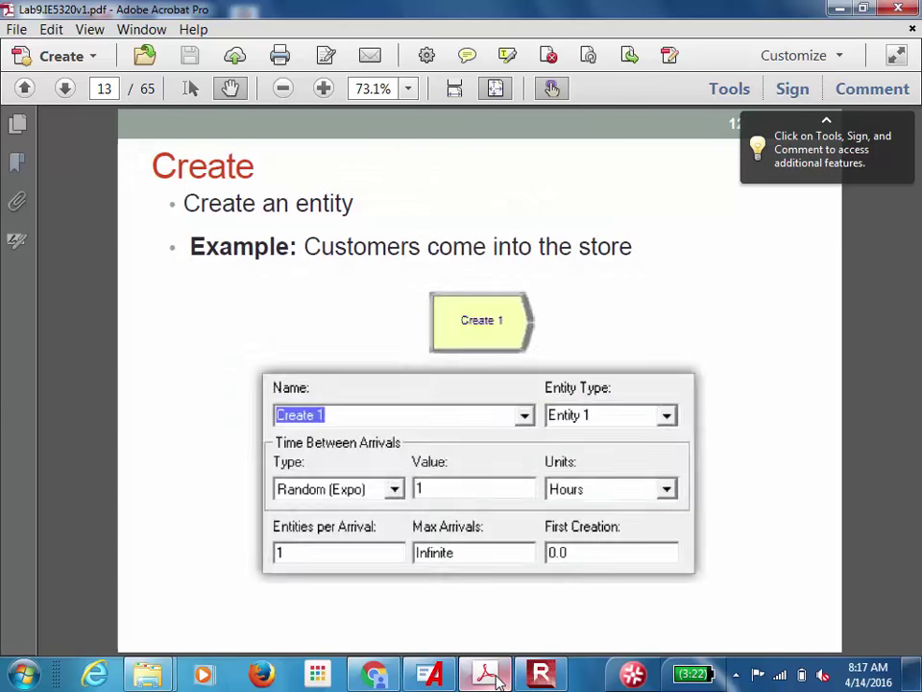
pyautogui.press('pagedown')
pyautogui.press('pagedown')
pyautogui.press('pagedown')
pyautogui.press('pagedown')
pyautogui.press('pagedown')
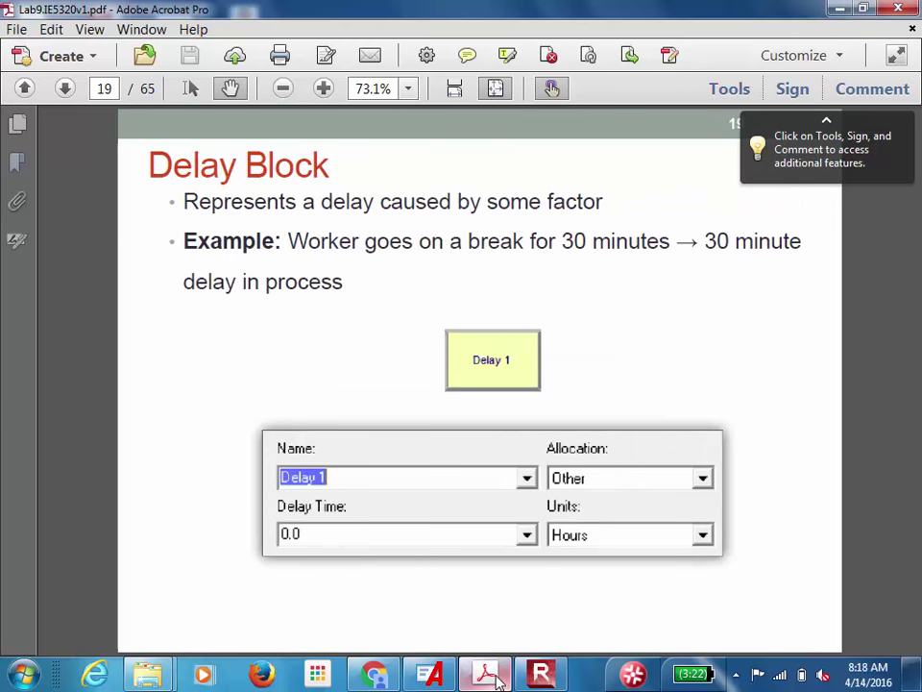
pyautogui.press('pagedown')
pyautogui.press('pagedown')
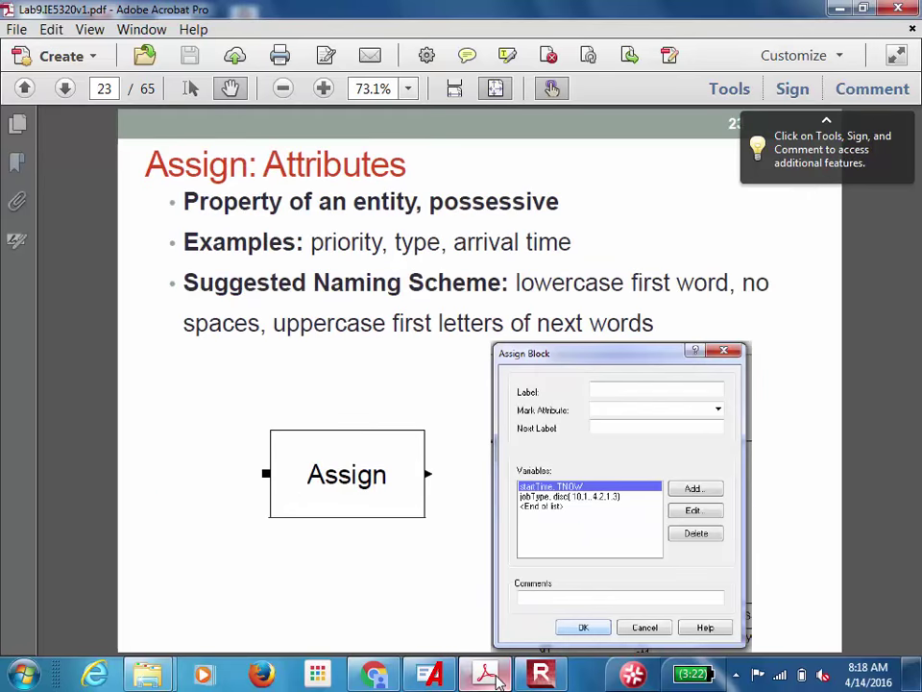
pyautogui.press('pagedown')
pyautogui.press('pagedown')
pyautogui.press('pagedown')
pyautogui.press('pagedown')
pyautogui.press('pagedown')
pyautogui.press('pagedown')
pyautogui.press('pagedown')
pyautogui.press('pagedown')
pyautogui.press('pagedown')
pyautogui.press('pagedown')
pyautogui.press('pagedown')
pyautogui.press('pagedown')
pyautogui.press('pagedown')
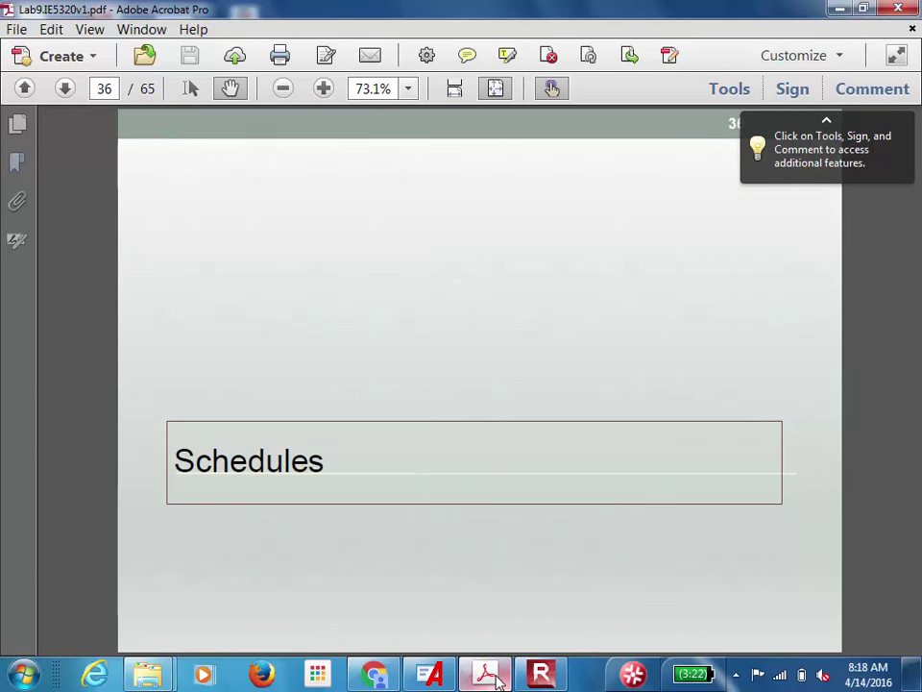
pyautogui.press('pagedown')
pyautogui.press('pagedown')
pyautogui.press('pagedown')
pyautogui.press('pagedown')
pyautogui.press('pagedown')
pyautogui.press('pagedown')
pyautogui.press('pagedown')
pyautogui.press('pagedown')
pyautogui.press('pagedown')
pyautogui.press('pagedown')
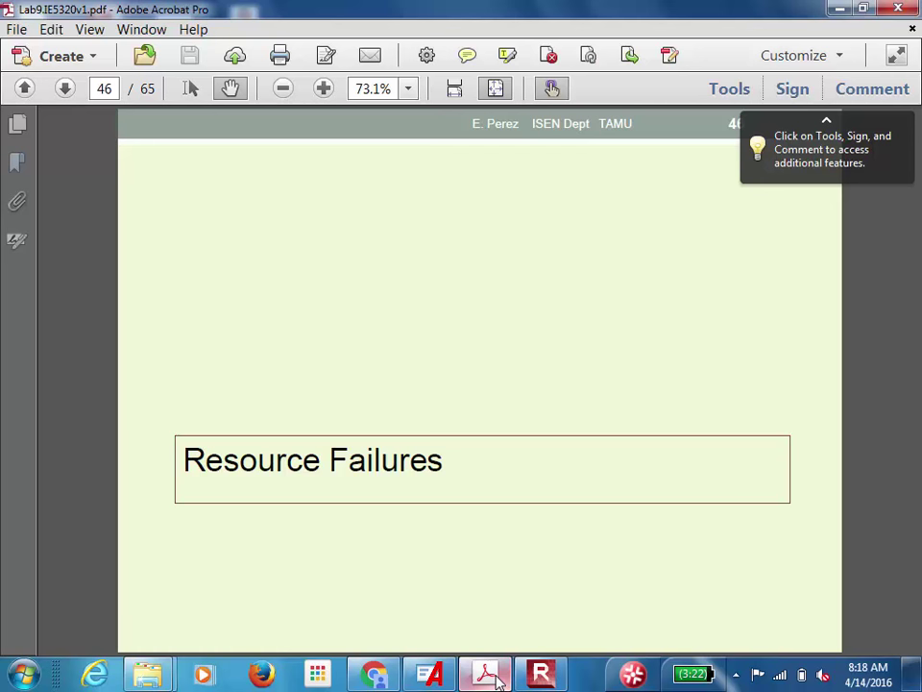
pyautogui.press('pagedown')
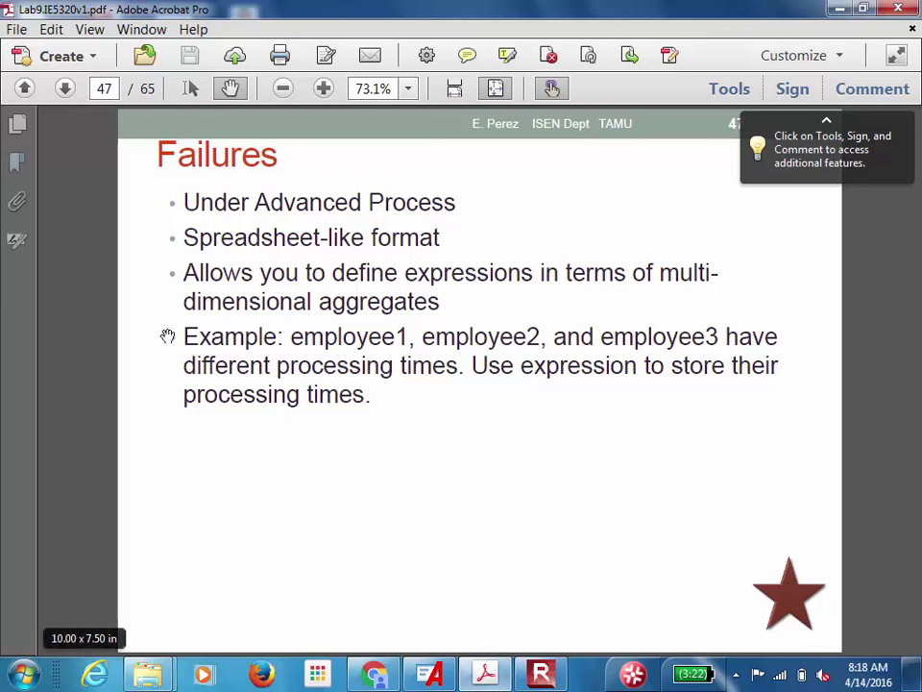
# Show the PDF in full screen and advance to the Failures: Parameters slide
pyautogui.click(90, 30)
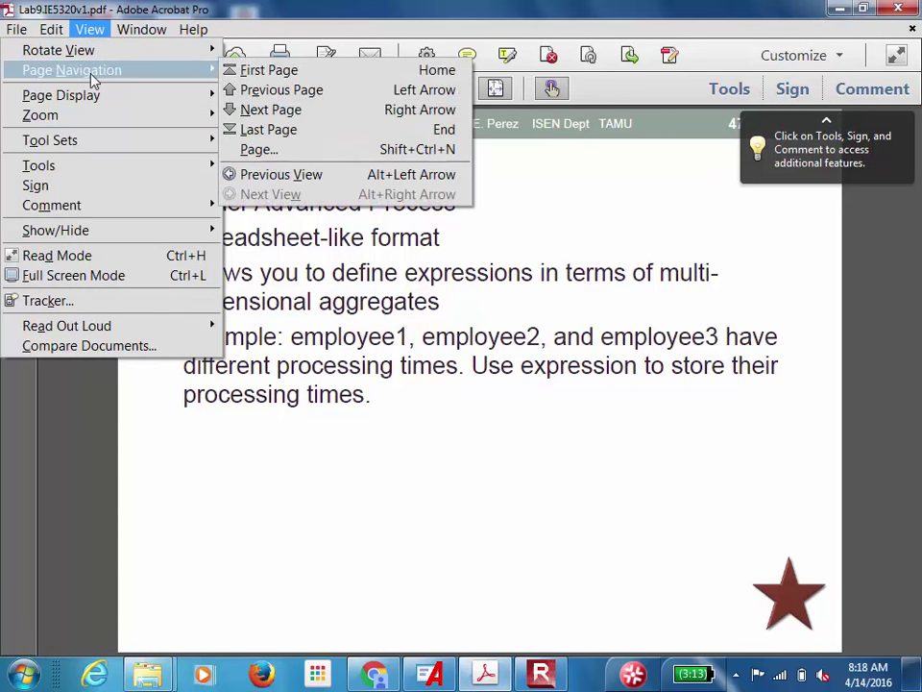
pyautogui.moveTo(94, 96)
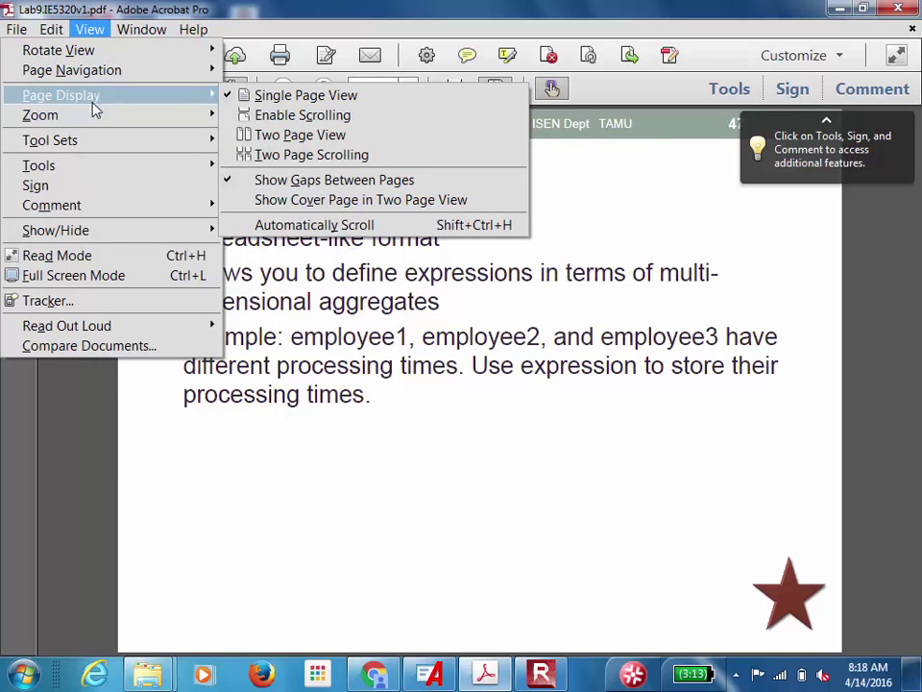
pyautogui.click(67, 276)
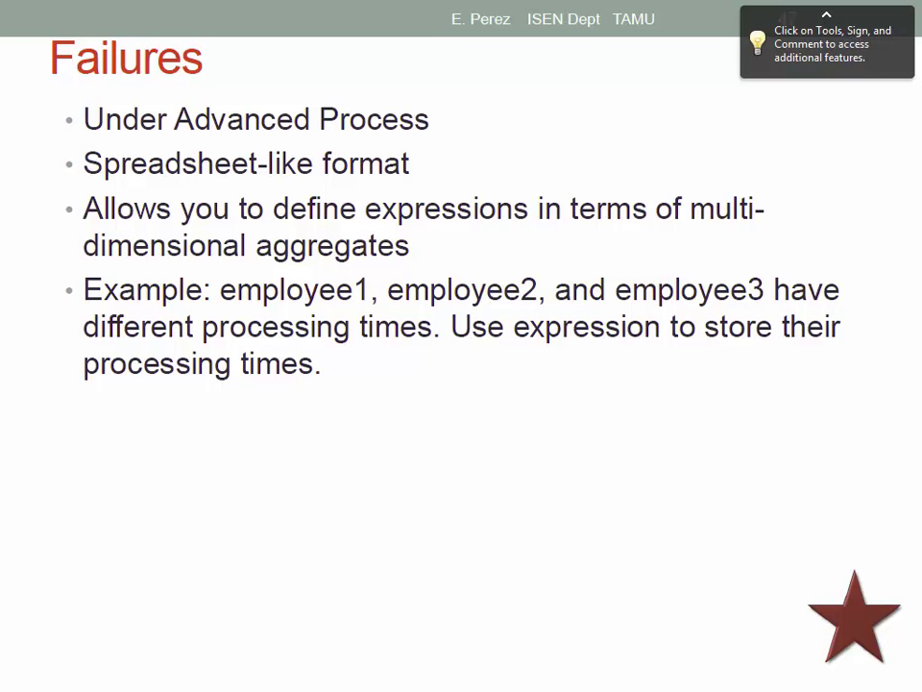
pyautogui.press('Right')
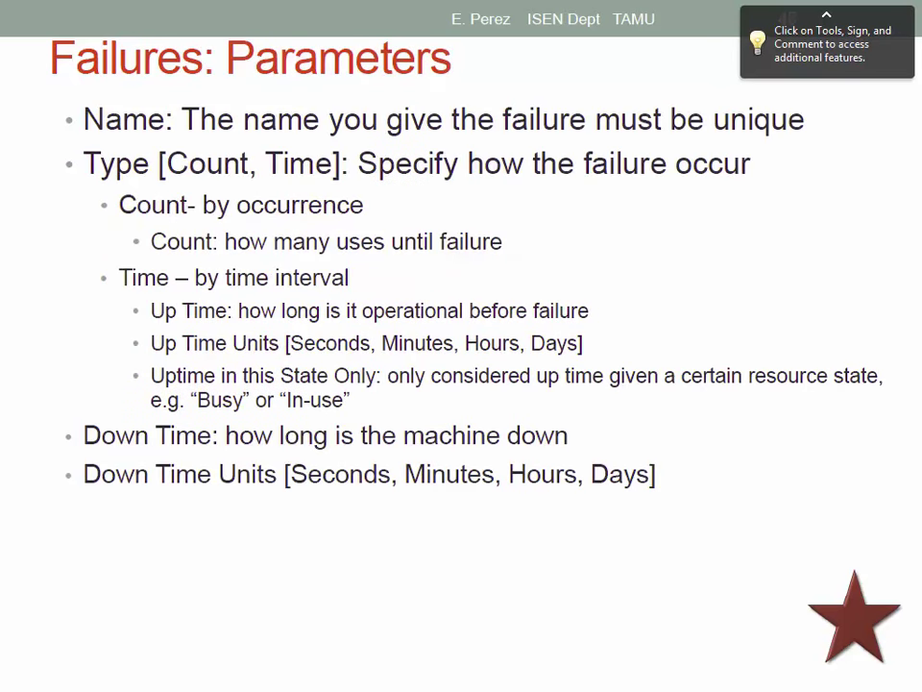
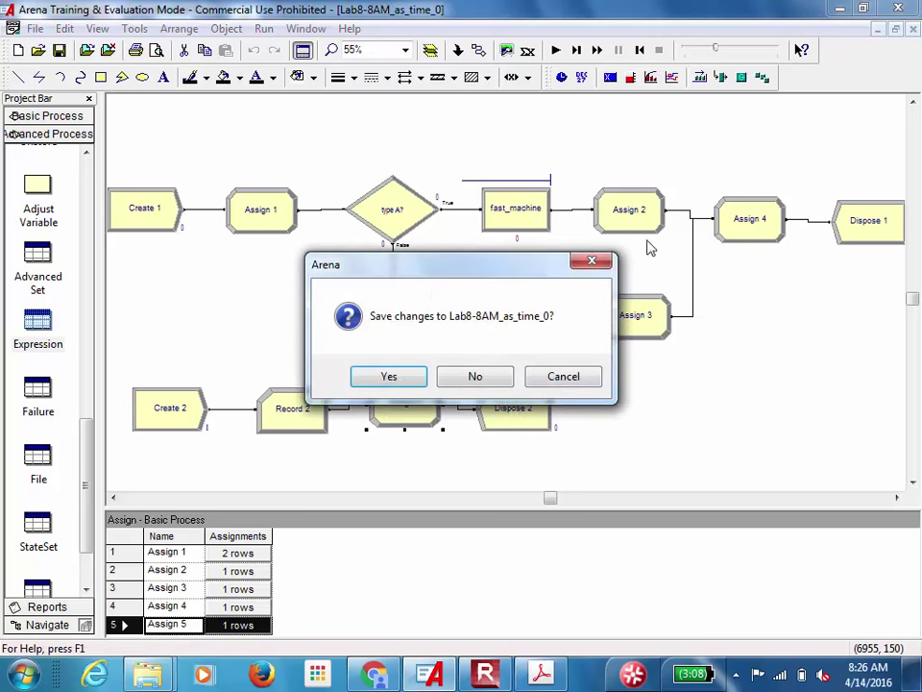
# Discard the changes to Lab8-8AM_as_time_0, and test-run the ex8 model before ending the run
pyautogui.click(454, 376)
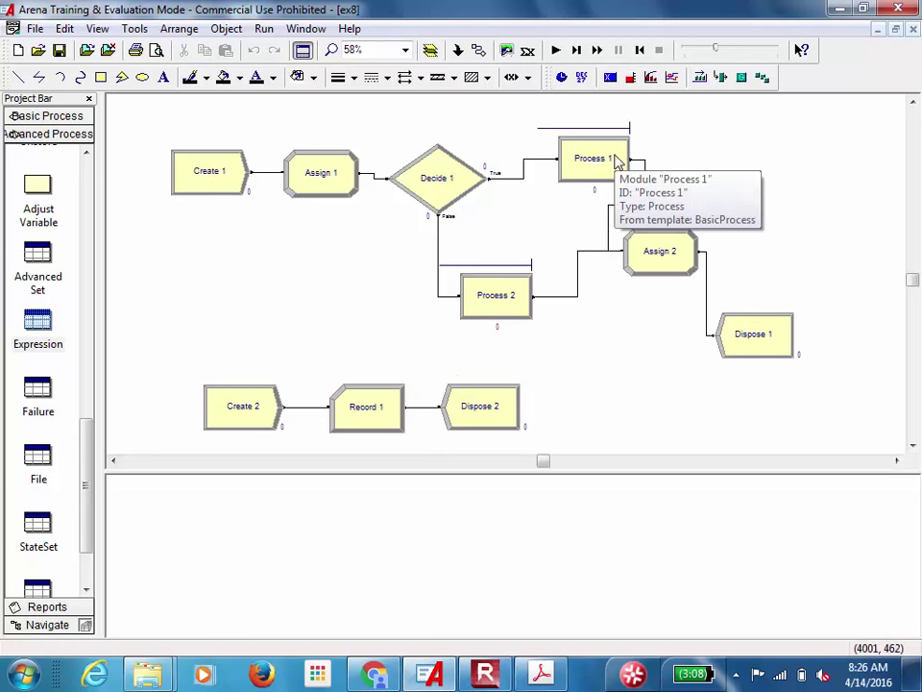
pyautogui.click(557, 52)
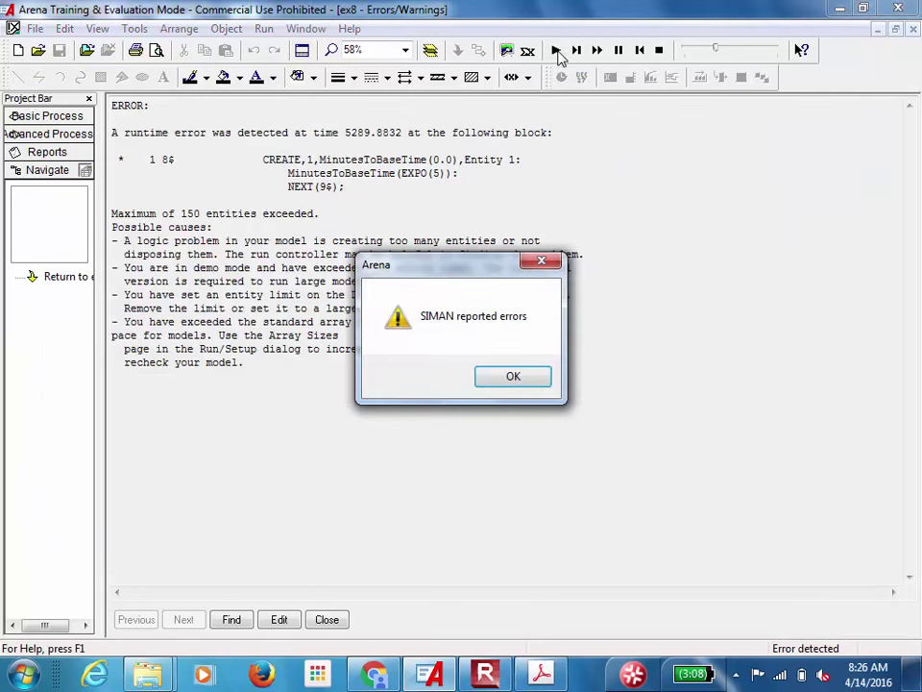
pyautogui.click(488, 375)
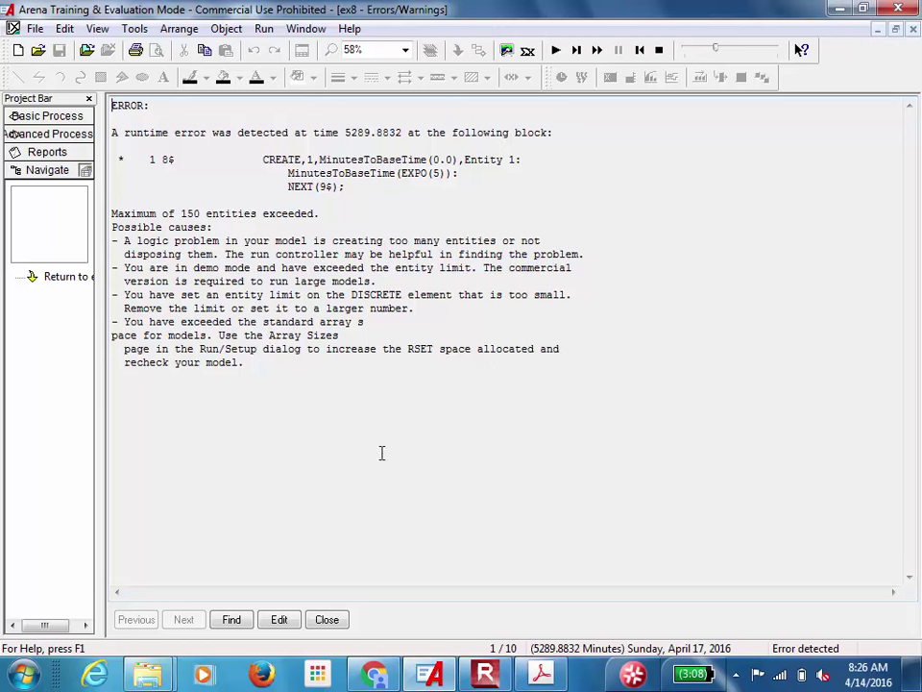
pyautogui.click(332, 625)
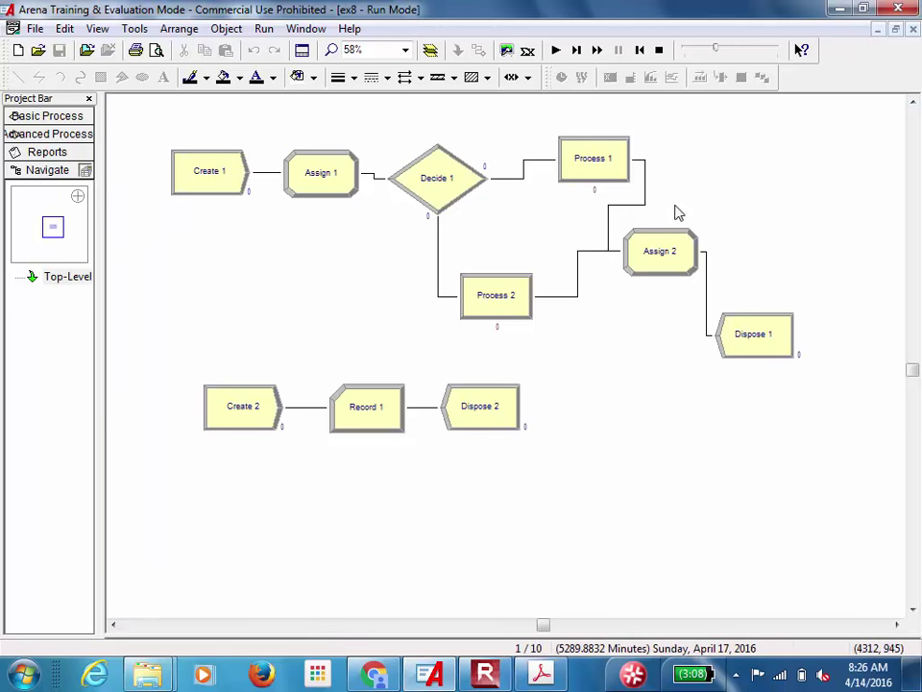
pyautogui.click(660, 51)
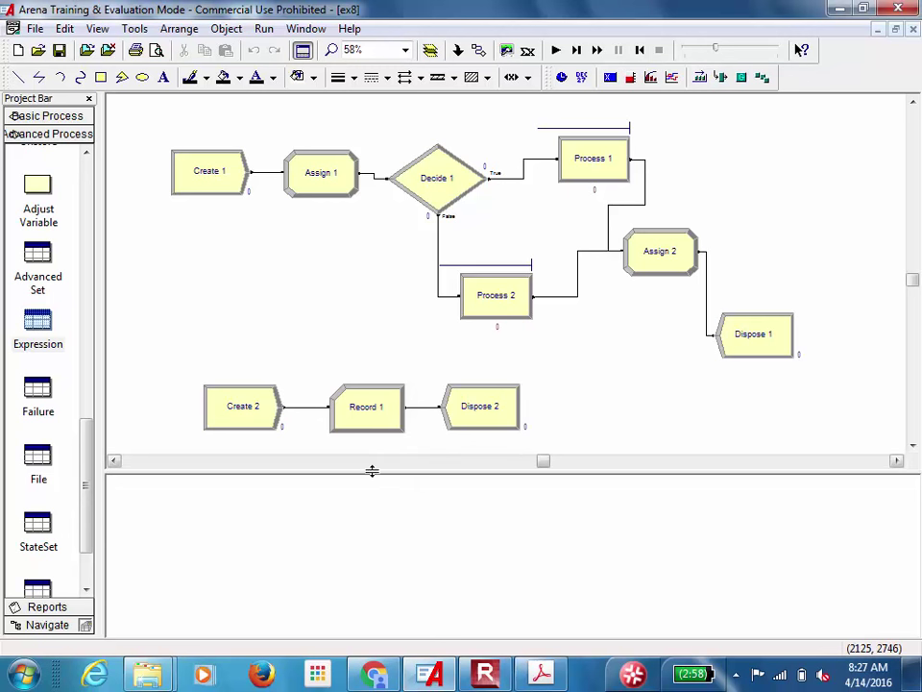
# Widen the project bar to two columns of modules and display the Failure spreadsheet in an enlarged pane
pyautogui.moveTo(380, 472); pyautogui.dragTo(381, 506)
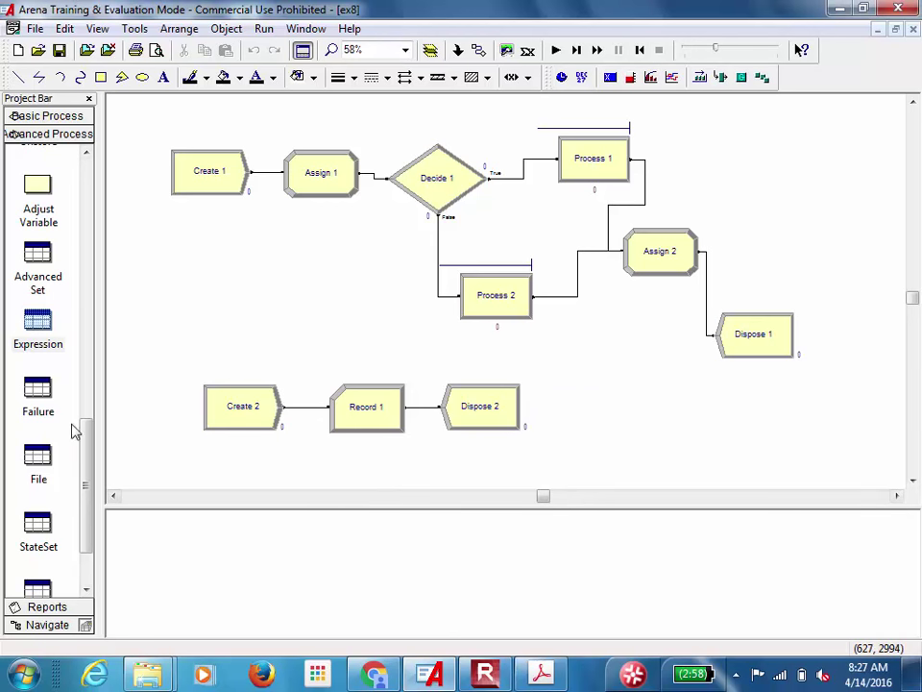
pyautogui.moveTo(101, 403); pyautogui.dragTo(156, 408)
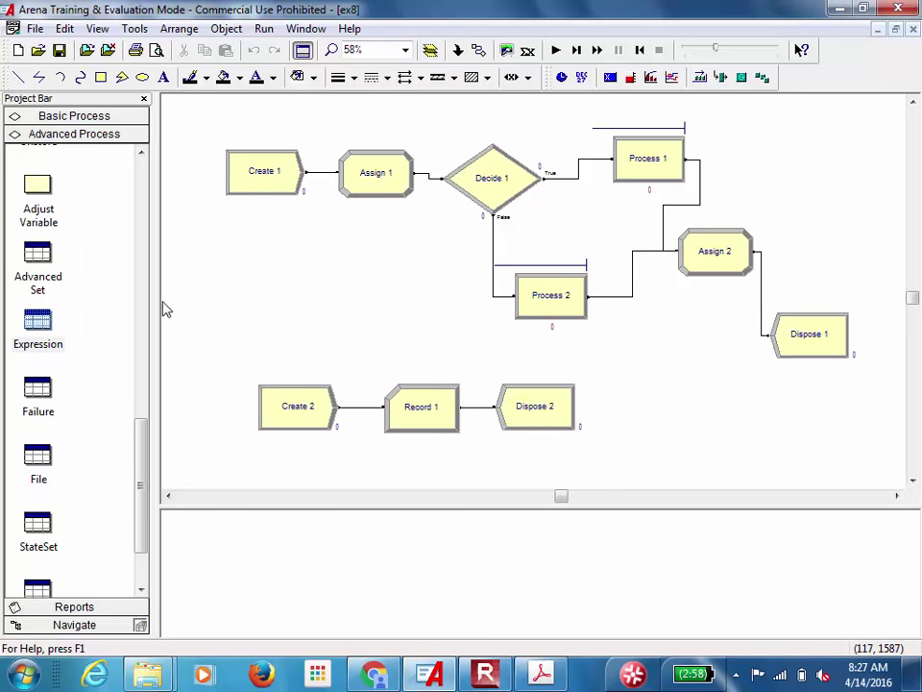
pyautogui.moveTo(156, 301); pyautogui.dragTo(189, 300)
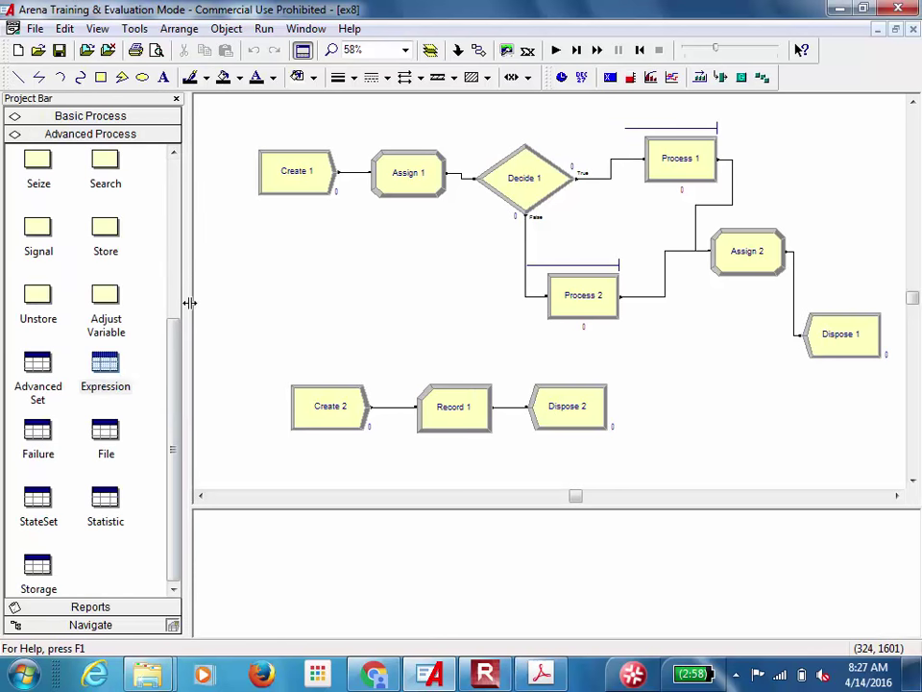
pyautogui.click(37, 432)
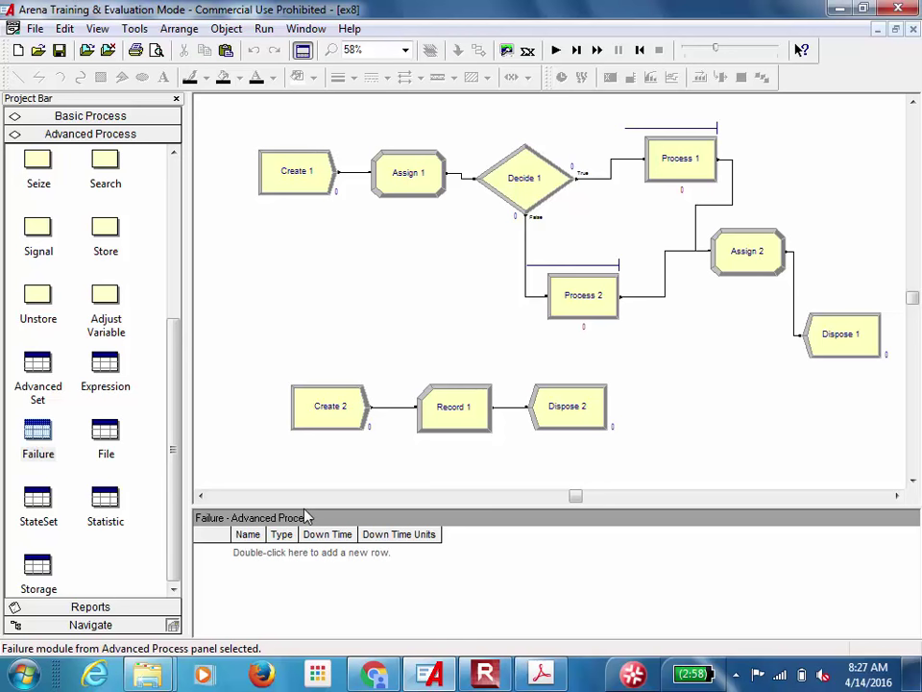
pyautogui.moveTo(312, 510); pyautogui.dragTo(370, 332)
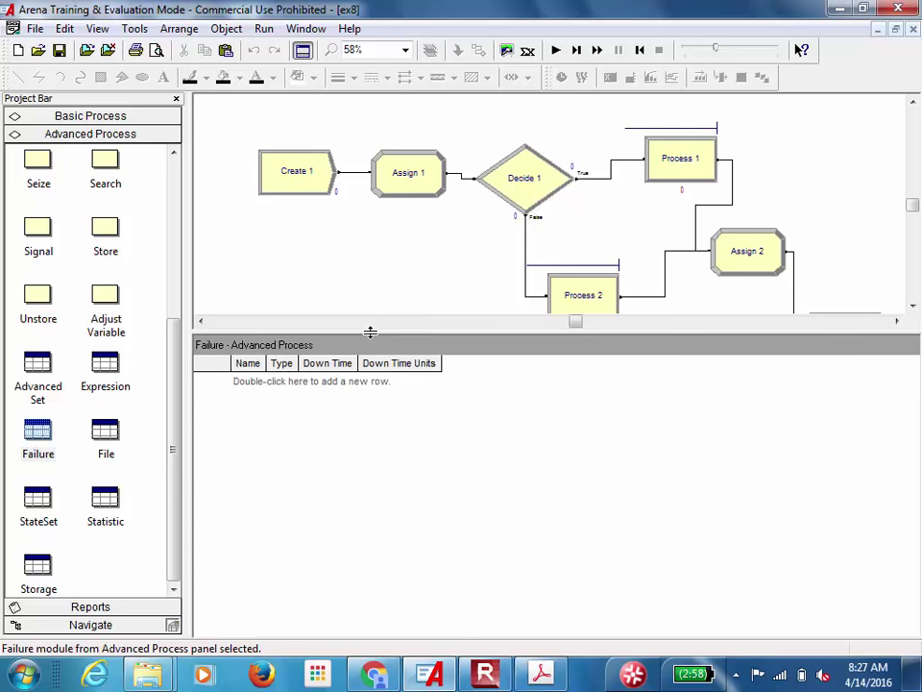
# Add a failure row named machine_failure and widen the Name column to fit it
pyautogui.doubleClick(321, 384)
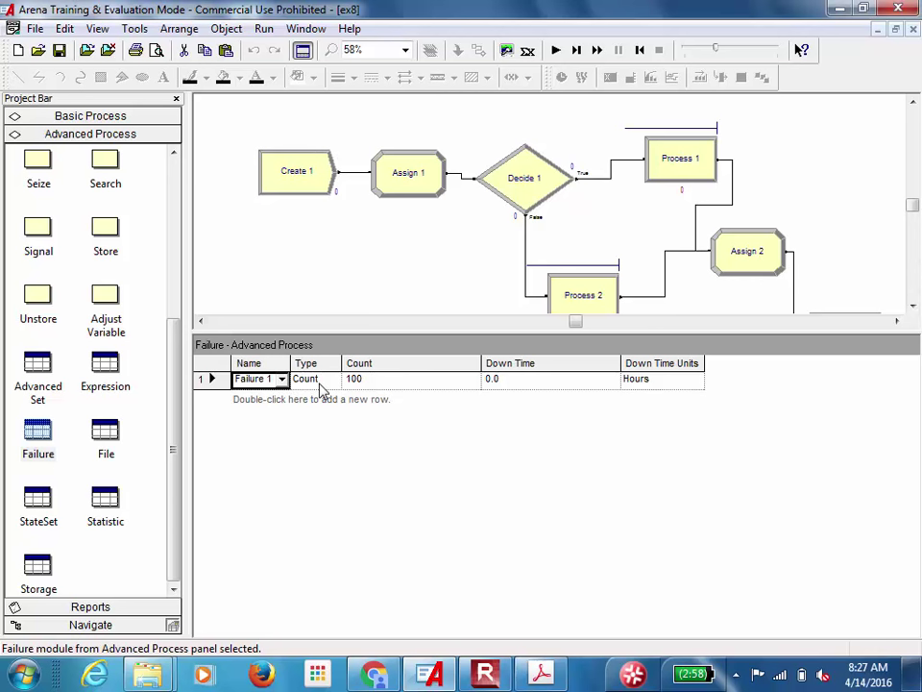
pyautogui.click(266, 378)
pyautogui.press('BackSpace')
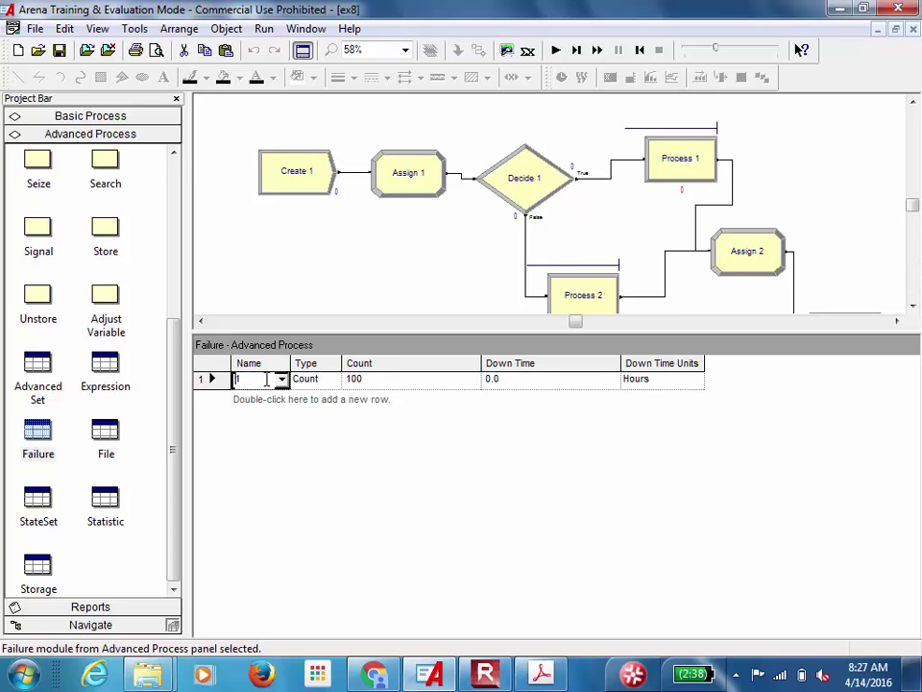
pyautogui.write('machine')
pyautogui.press('BackSpace')
pyautogui.press('BackSpace')
pyautogui.press('BackSpace')
pyautogui.press('BackSpace')
pyautogui.press('BackSpace')
pyautogui.press('BackSpace')
pyautogui.press('BackSpace')
pyautogui.write('_failure')
pyautogui.moveTo(292, 363); pyautogui.dragTo(342, 363)
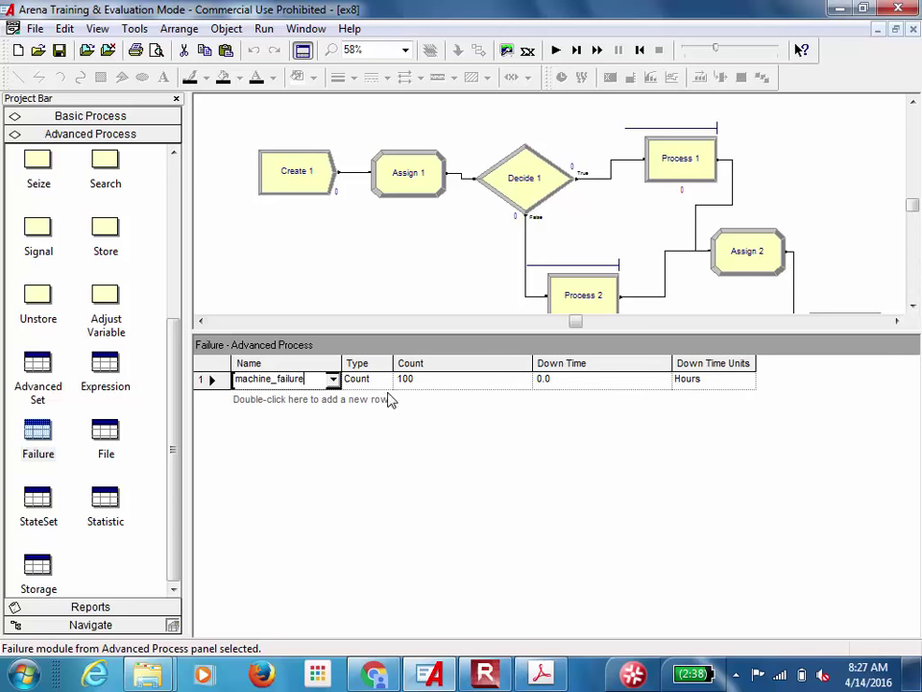
pyautogui.click(417, 269)
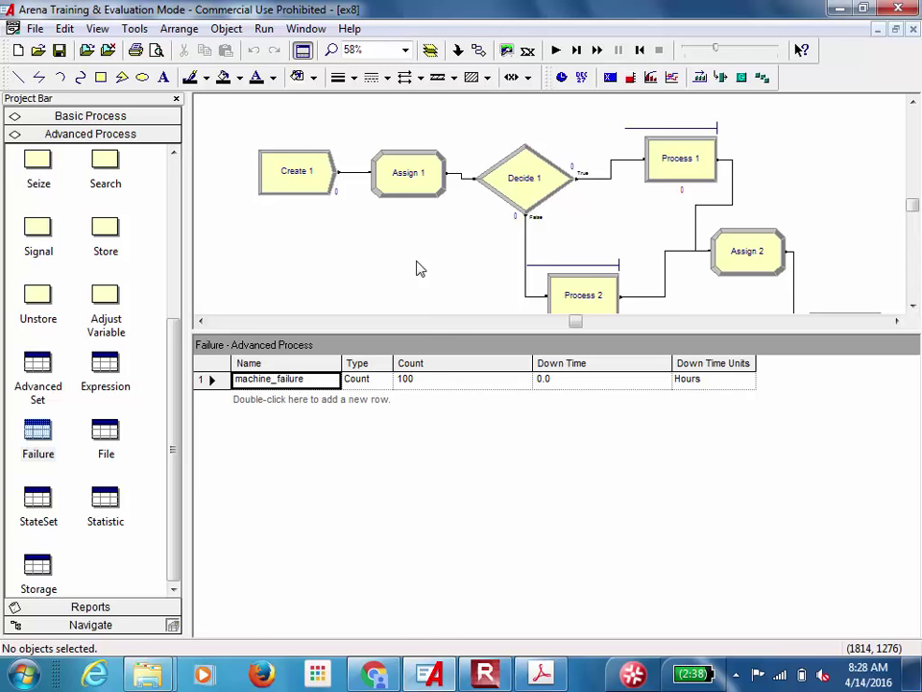
# Set the machine_failure type to Time, and check the failure distributions on the 24 hour Process slide in Acrobat
pyautogui.click(386, 383)
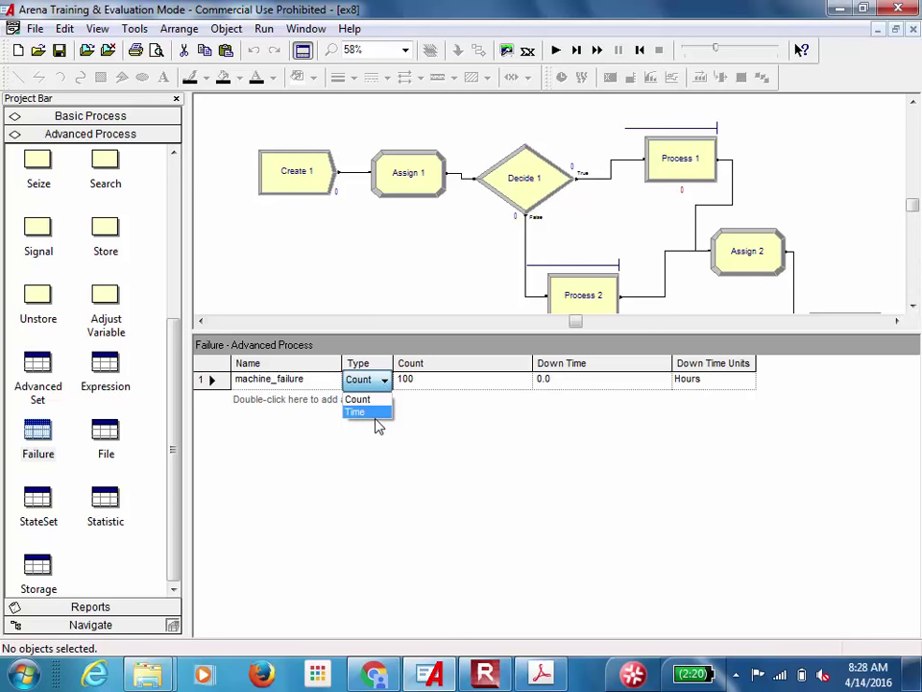
pyautogui.click(377, 415)
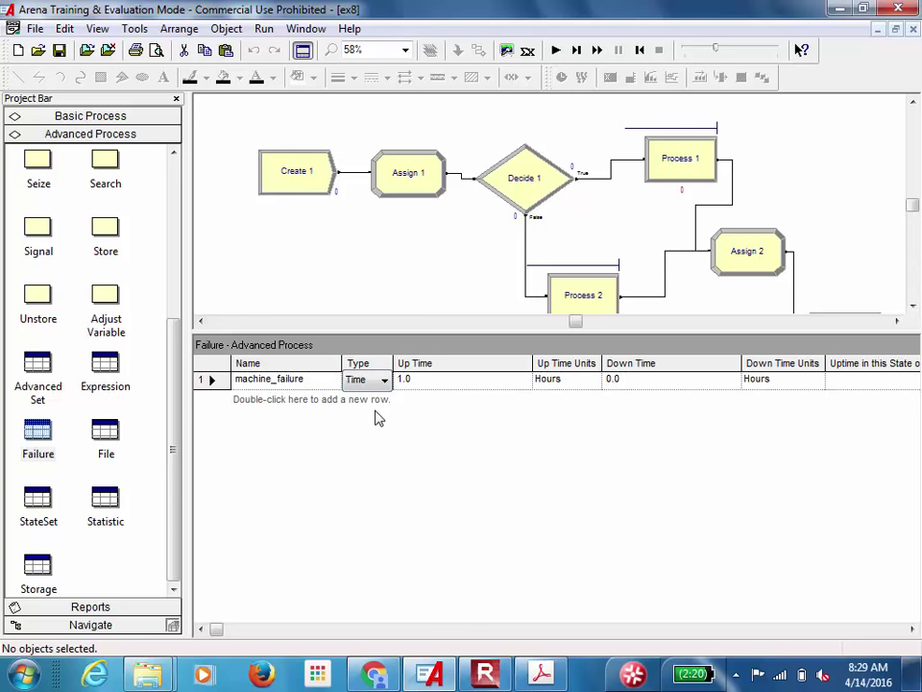
pyautogui.click(539, 677)
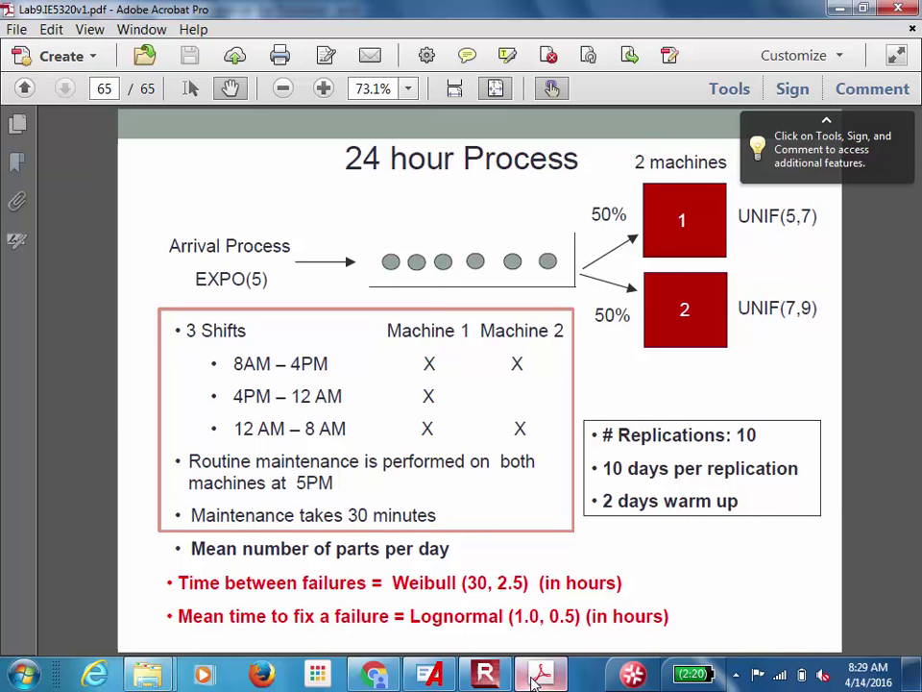
pyautogui.click(841, 8)
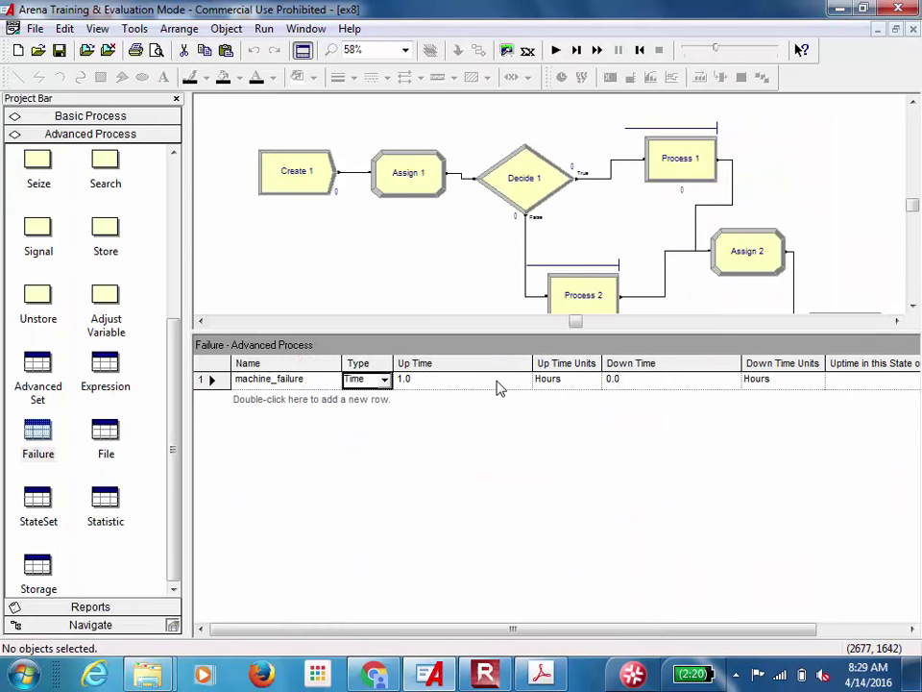
# Set the Up Time of machine_failure to the Weibull expression WEIB(30,2.5)
pyautogui.click(498, 382)
pyautogui.click(521, 380)
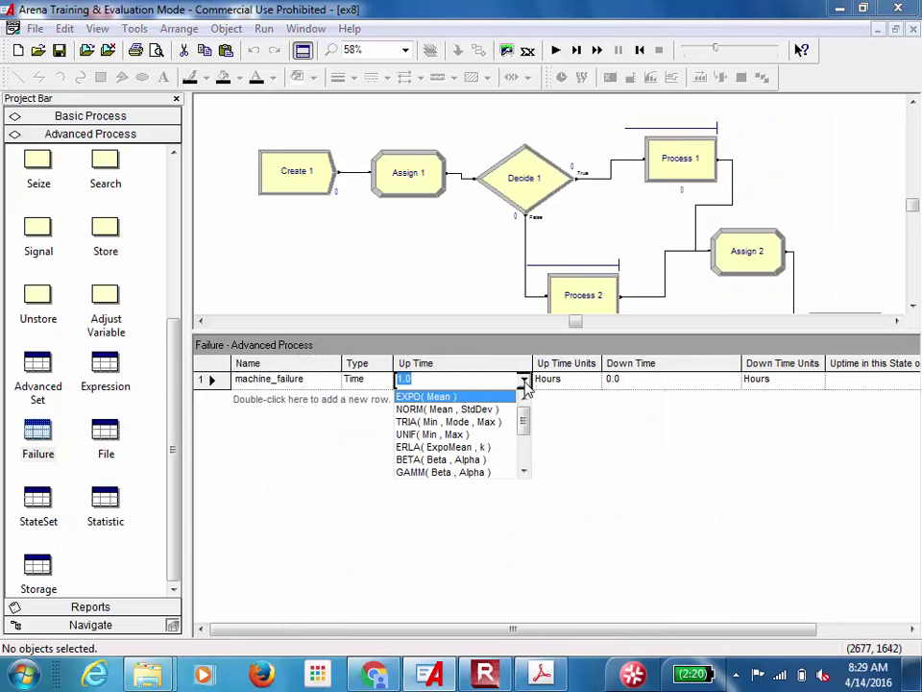
pyautogui.scroll(-1, 523, 444)
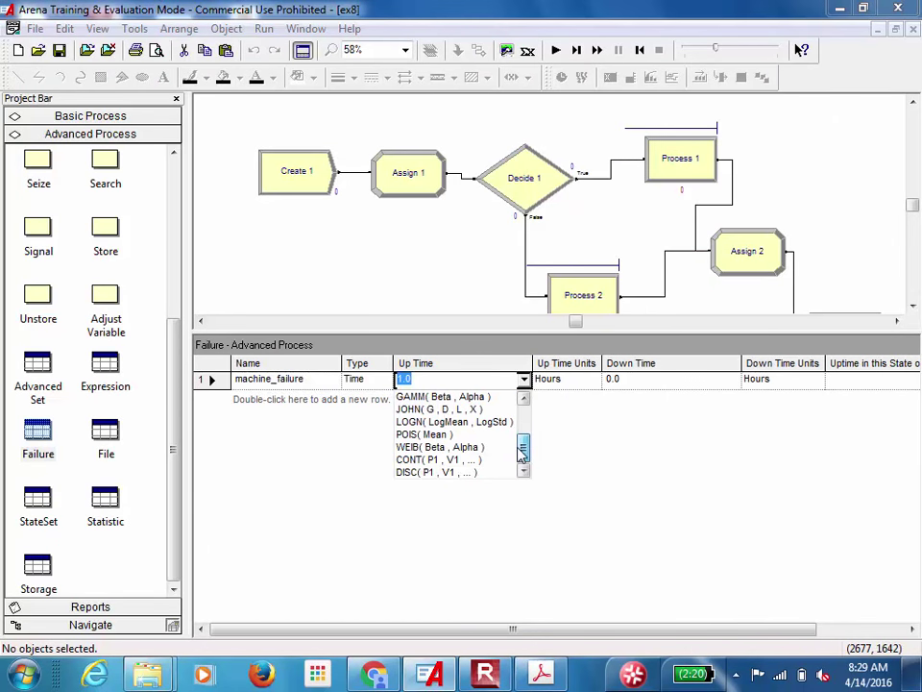
pyautogui.click(478, 449)
pyautogui.click(446, 379)
pyautogui.press('BackSpace')
pyautogui.press('BackSpace')
pyautogui.press('BackSpace')
pyautogui.press('BackSpace')
pyautogui.press('BackSpace')
pyautogui.write('30')
pyautogui.press('BackSpace')
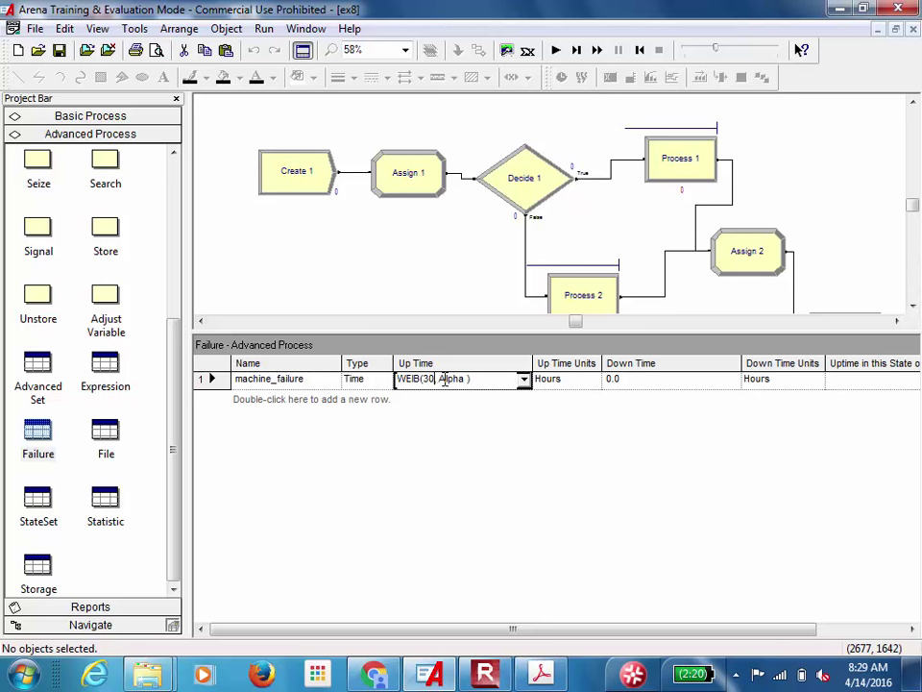
pyautogui.press('Delete')
pyautogui.press('Delete')
pyautogui.press('Delete')
pyautogui.press('Delete')
pyautogui.press('Delete')
pyautogui.press('Delete')
pyautogui.press('Delete')
pyautogui.press('Delete')
pyautogui.write(',2.5')
# Check the repair time distribution on the 24 hour Process slide in Acrobat, and choose the LOGN expression for machine_failure's Down Time in Arena
pyautogui.click(541, 677)
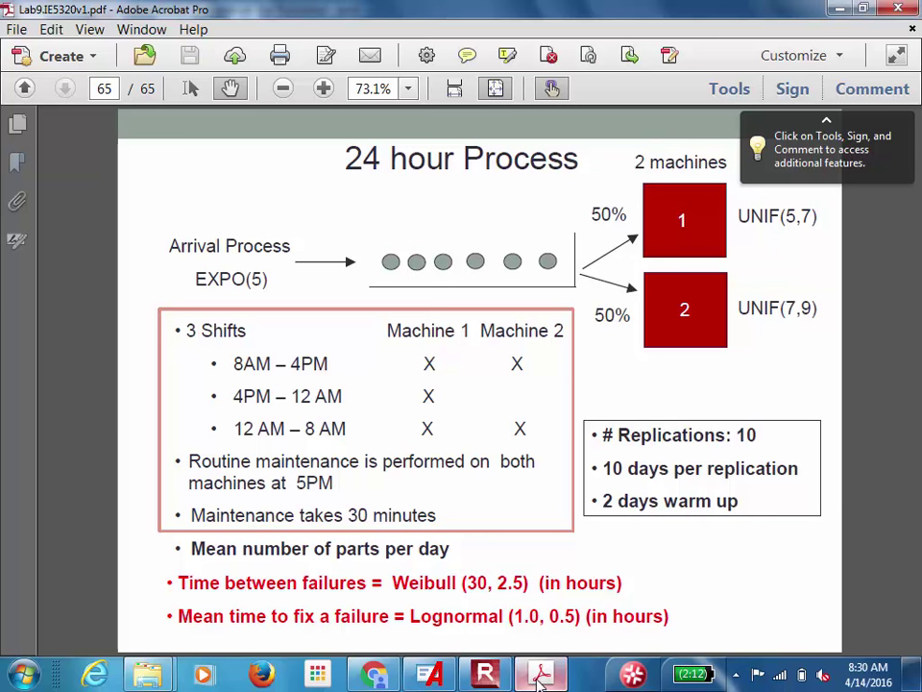
pyautogui.click(541, 676)
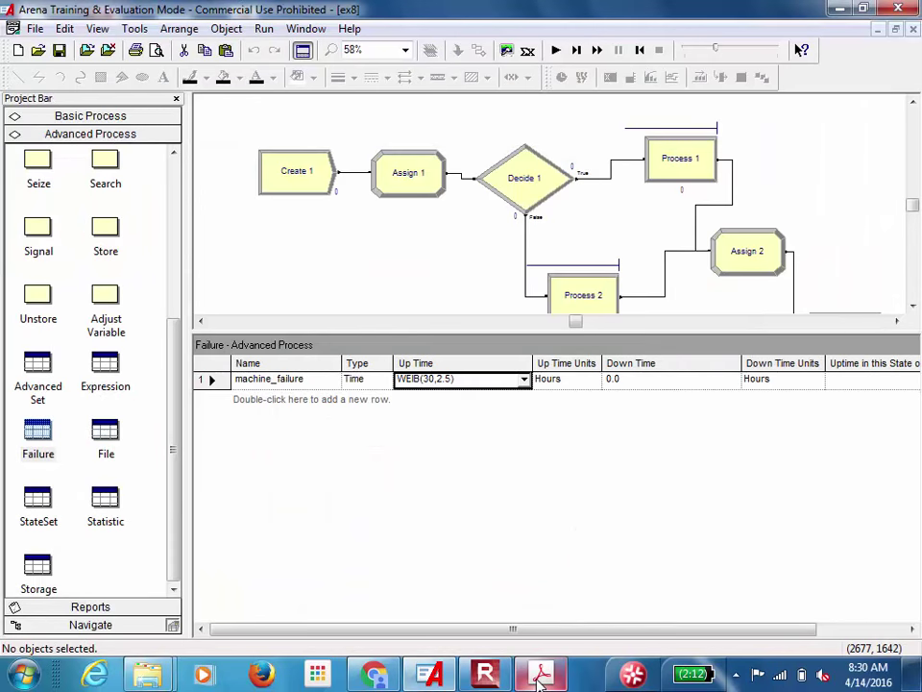
pyautogui.click(725, 392)
pyautogui.click(733, 380)
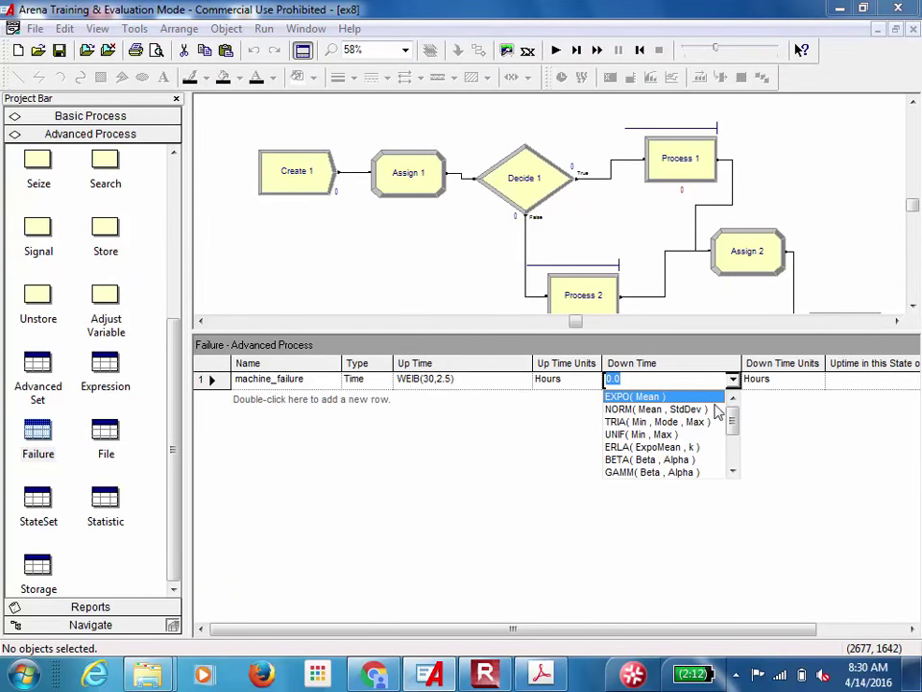
pyautogui.scroll(-2, 728, 428)
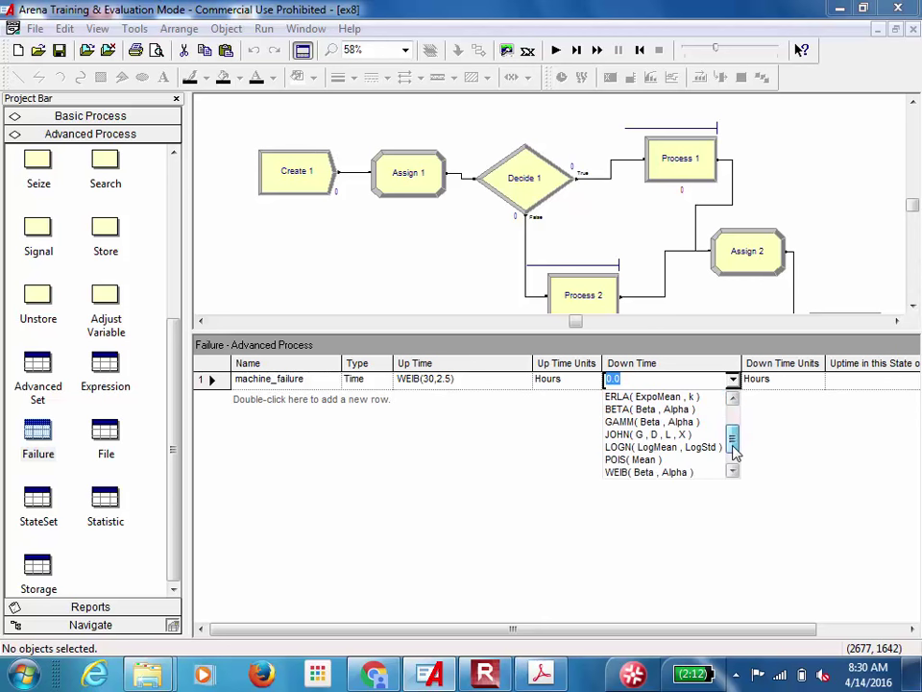
pyautogui.click(708, 447)
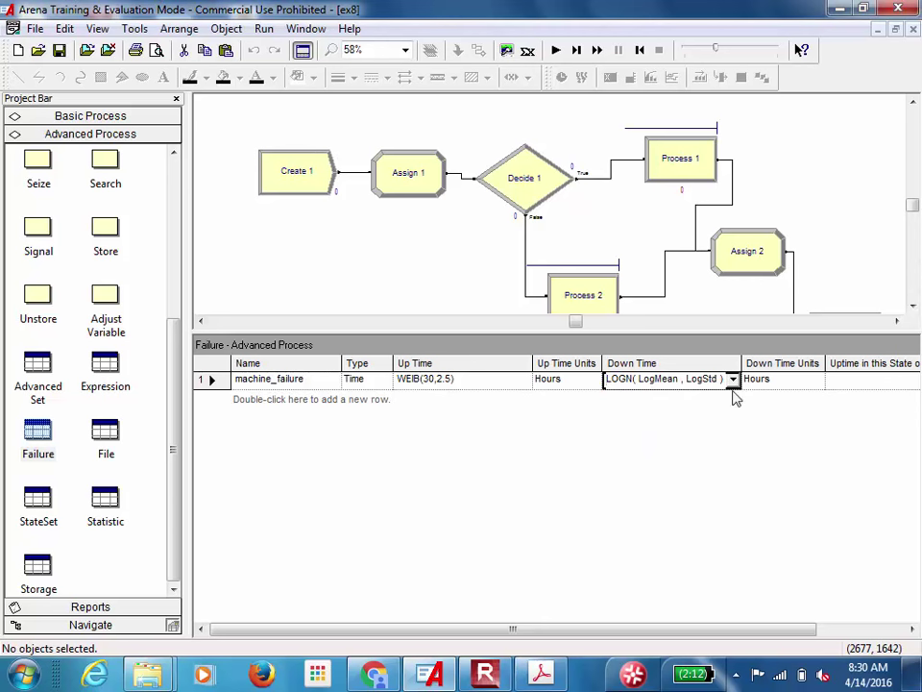
# Fill in the Down Time expression of machine_failure with LogMean 1 and LogStd .5
pyautogui.click(680, 381)
pyautogui.press('BackSpace')
pyautogui.press('BackSpace')
pyautogui.press('BackSpace')
pyautogui.press('BackSpace')
pyautogui.press('BackSpace')
pyautogui.press('BackSpace')
pyautogui.press('BackSpace')
pyautogui.write('1')
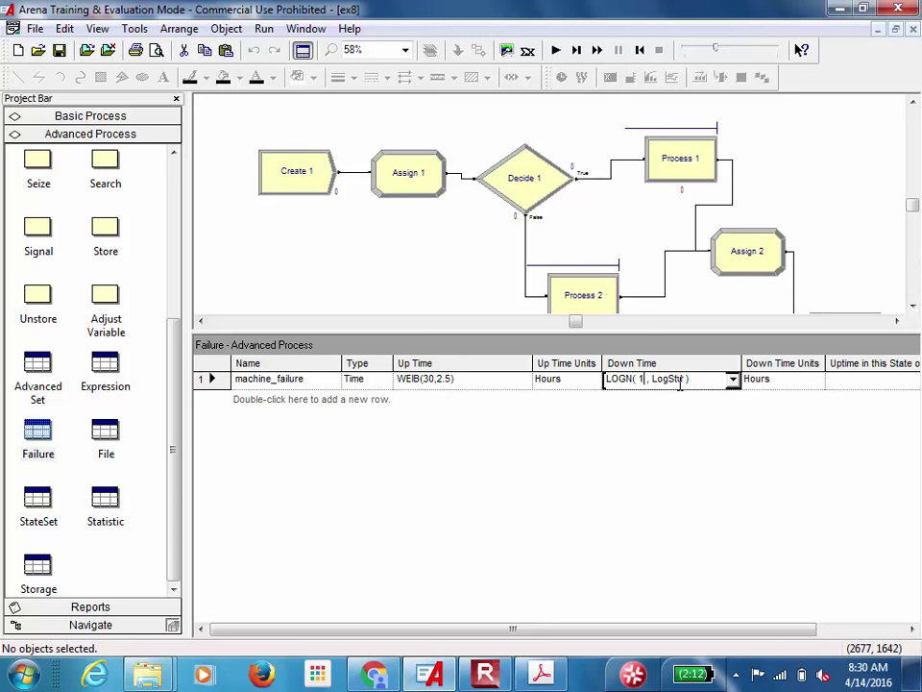
pyautogui.click(680, 381)
pyautogui.press('Delete')
pyautogui.press('Delete')
pyautogui.press('Delete')
pyautogui.press('Delete')
pyautogui.press('Delete')
pyautogui.press('Delete')
pyautogui.press('Delete')
pyautogui.press('Delete')
pyautogui.press('Delete')
pyautogui.write('.5')
# In the Resource spreadsheet, add machine_failure to Machine1's failures with the Ignore rule, widening the Failure Name column
pyautogui.click(139, 117)
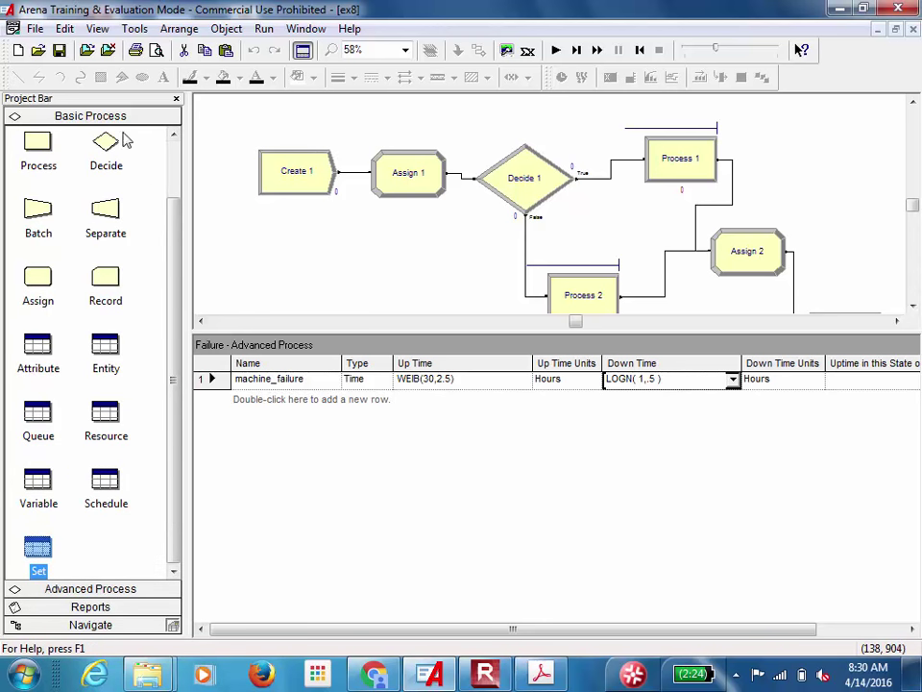
pyautogui.click(107, 416)
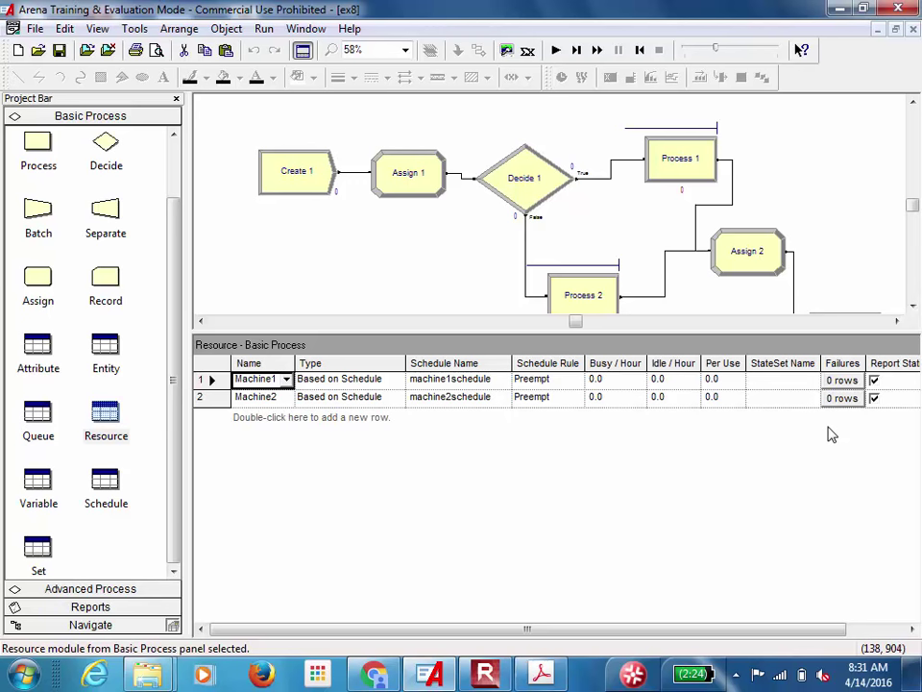
pyautogui.click(851, 382)
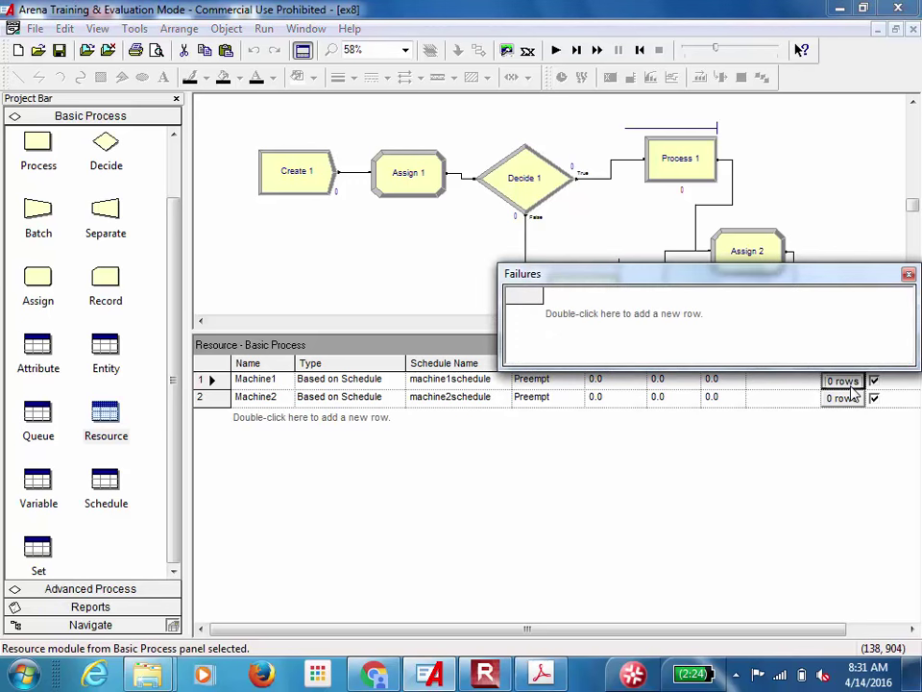
pyautogui.doubleClick(619, 322)
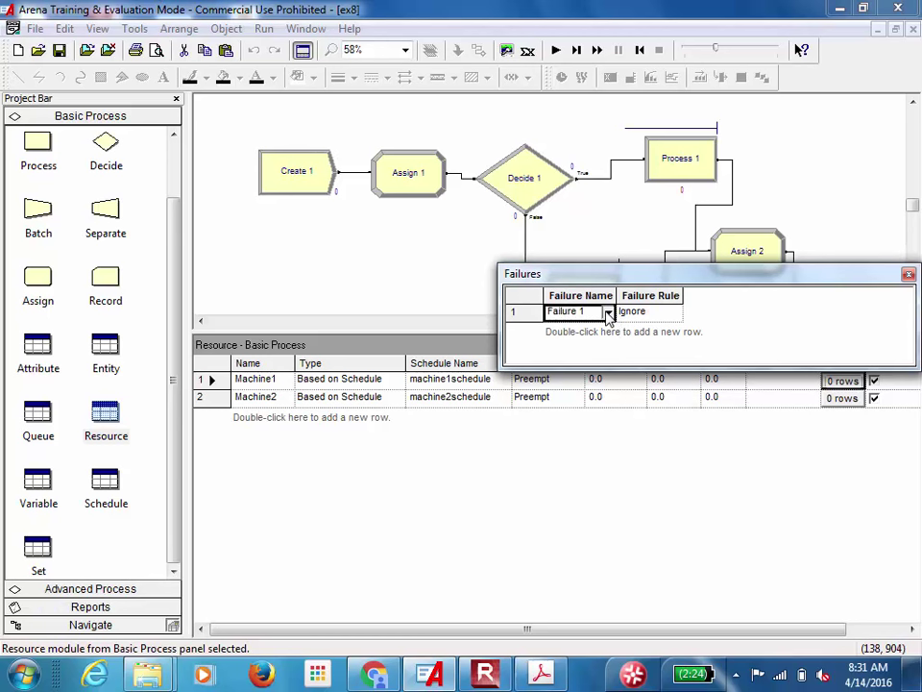
pyautogui.click(607, 311)
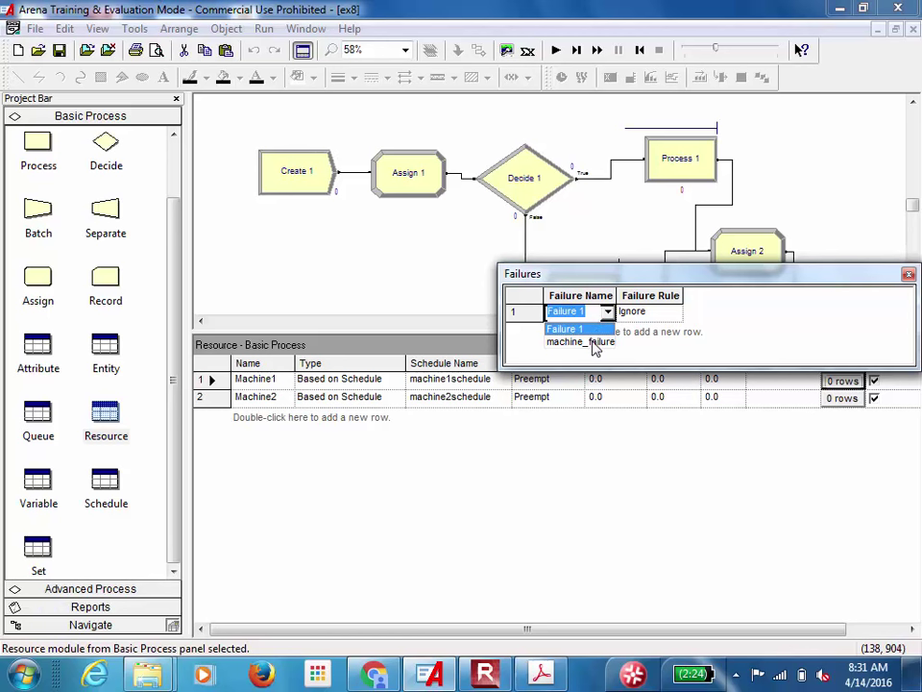
pyautogui.click(595, 342)
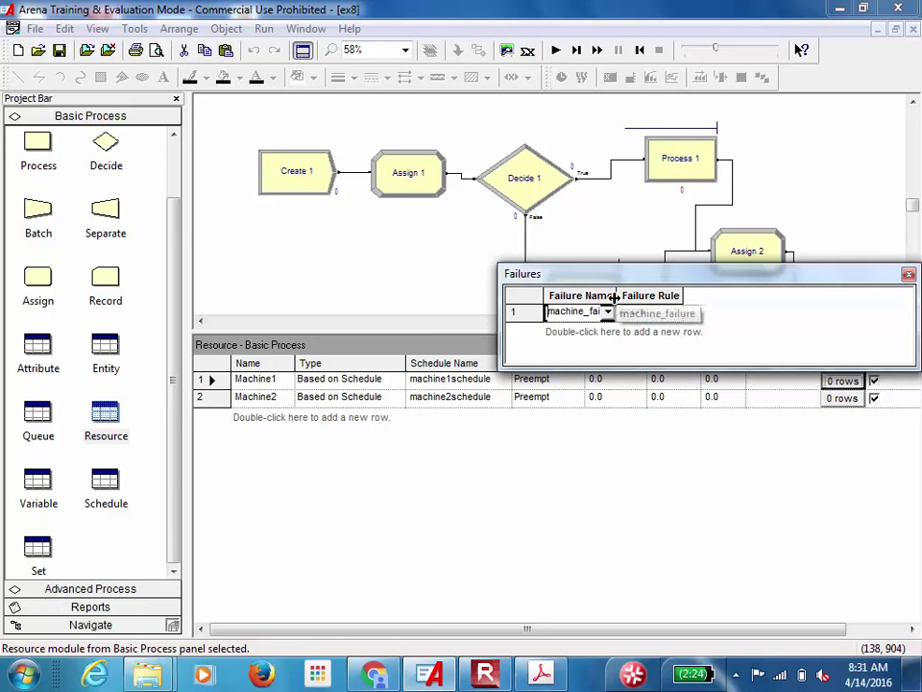
pyautogui.moveTo(616, 298); pyautogui.dragTo(660, 305)
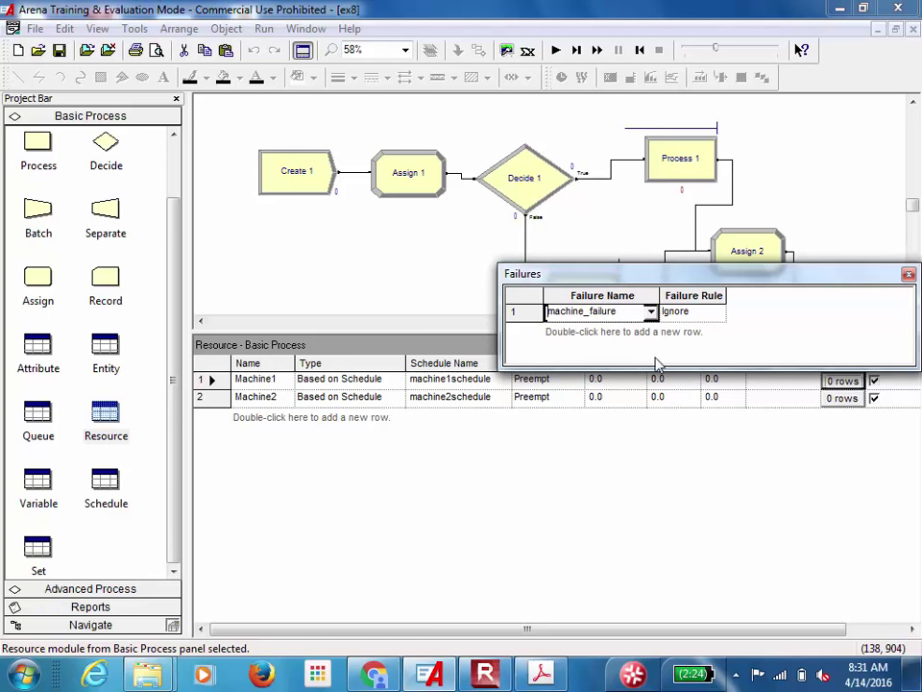
pyautogui.click(715, 317)
pyautogui.click(716, 315)
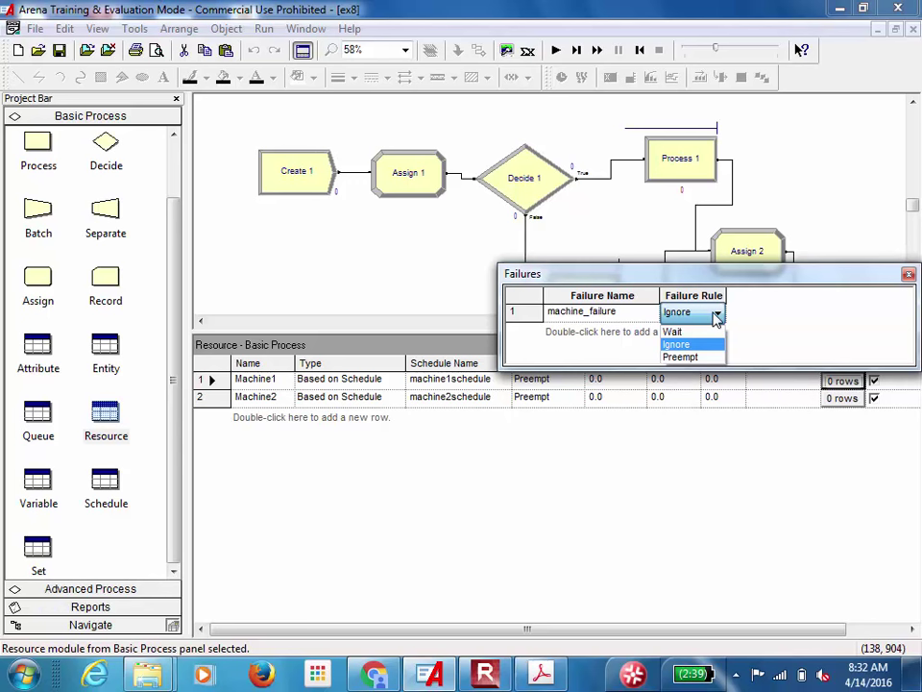
pyautogui.click(716, 318)
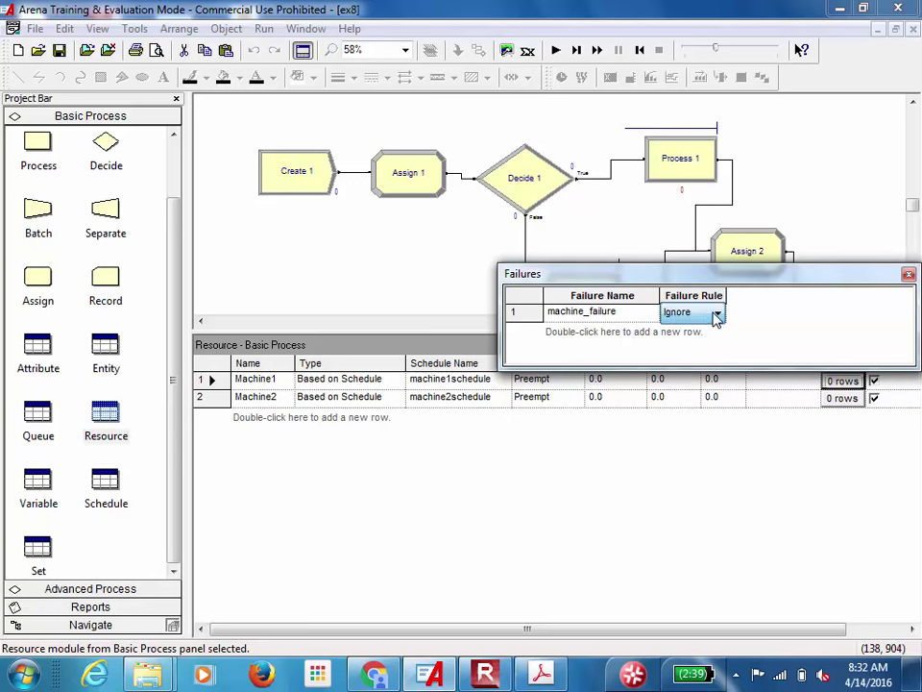
pyautogui.click(908, 275)
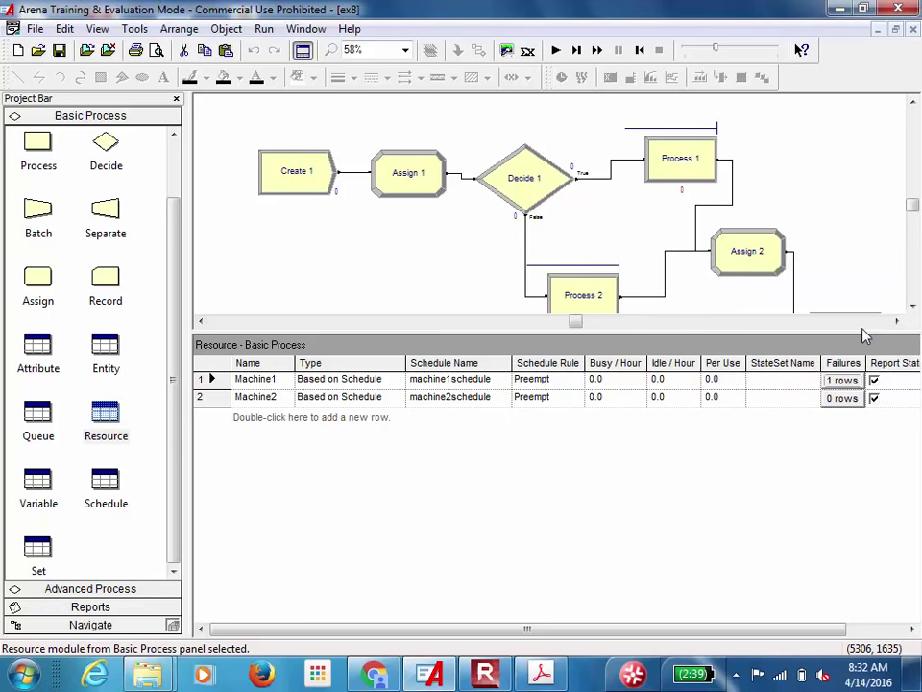
# Add machine_failure with the Ignore rule to the failures of Machine2
pyautogui.click(842, 398)
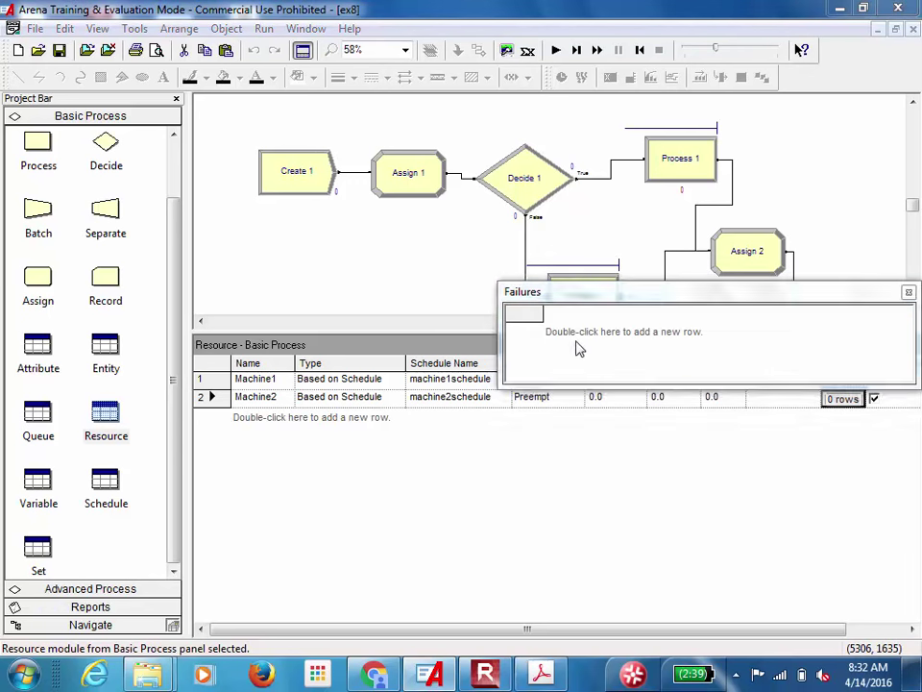
pyautogui.doubleClick(582, 347)
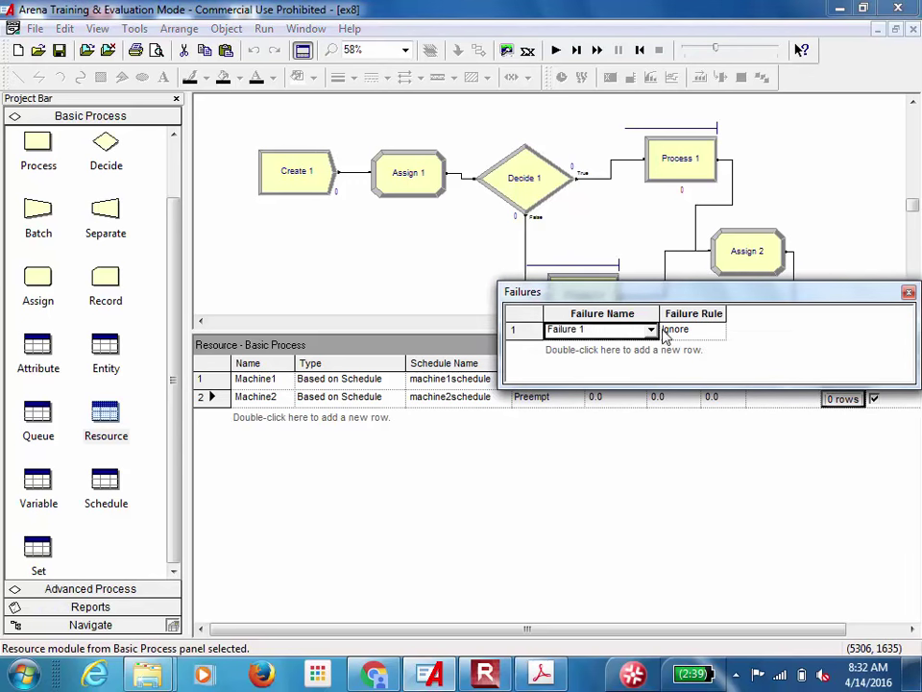
pyautogui.click(650, 329)
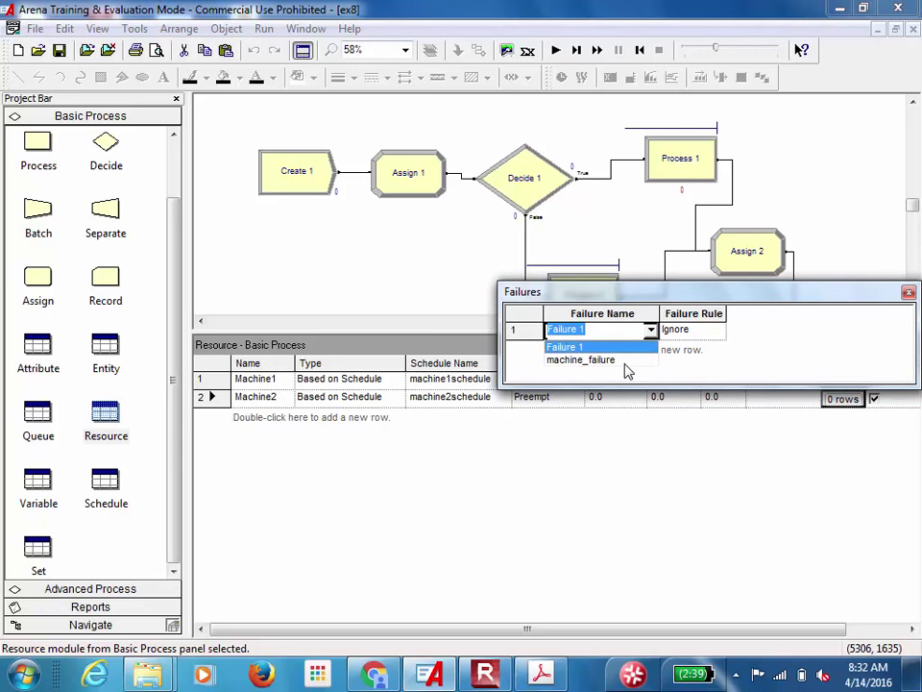
pyautogui.click(624, 364)
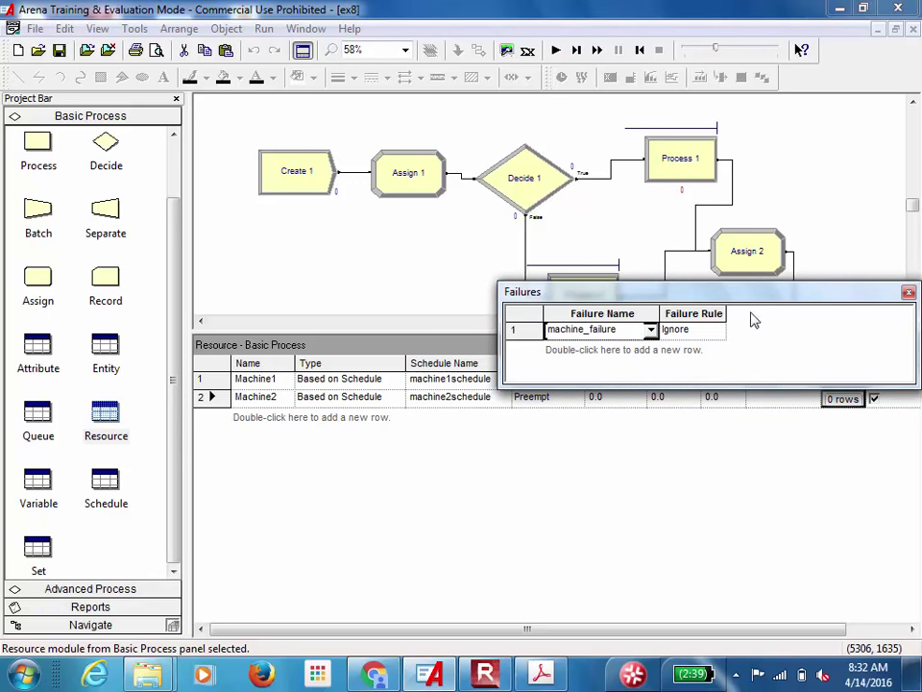
pyautogui.moveTo(751, 300); pyautogui.dragTo(673, 313)
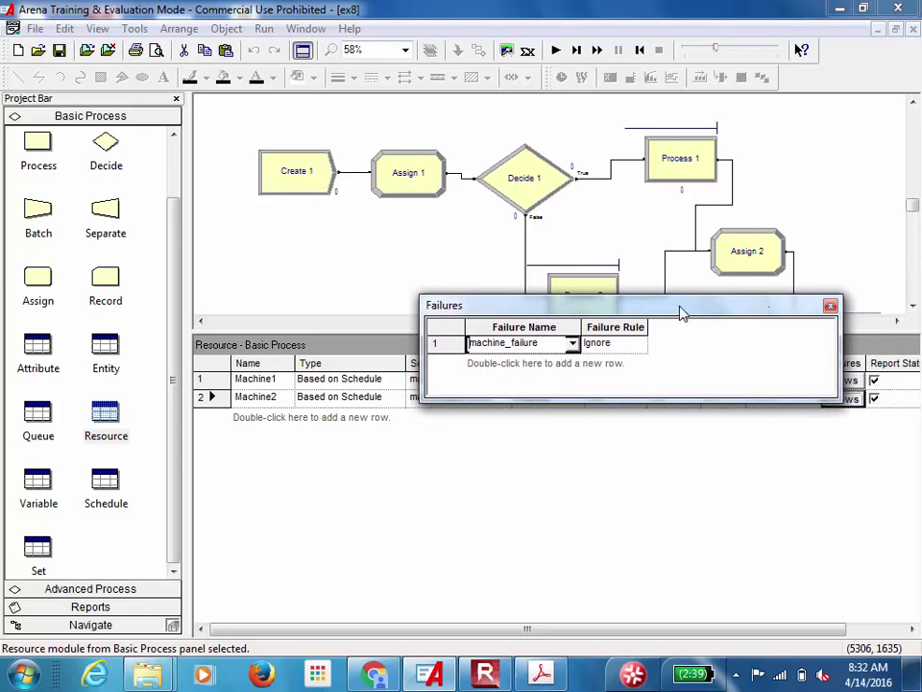
pyautogui.click(831, 306)
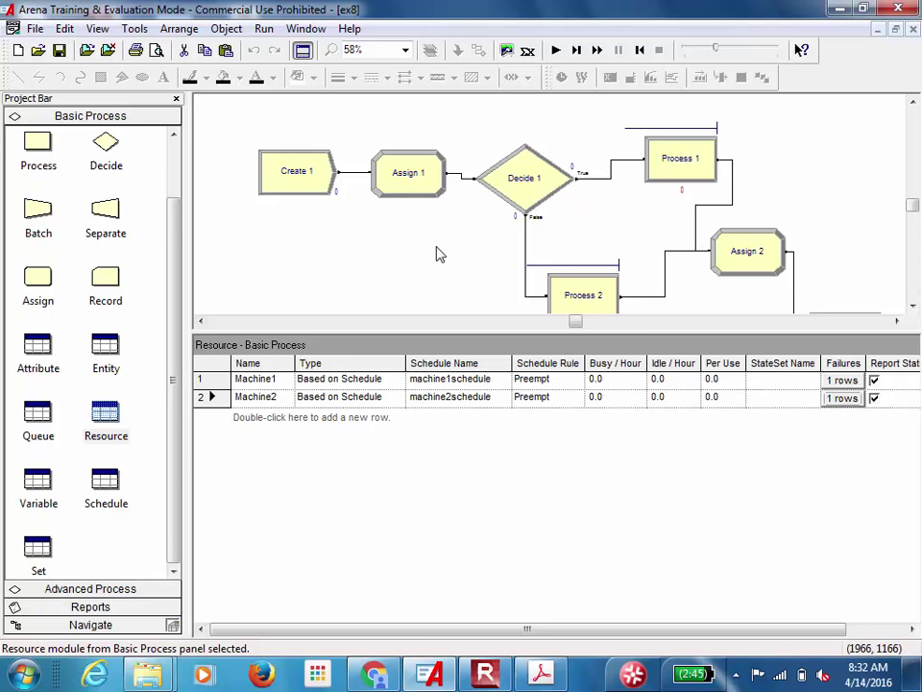
# Check the model for errors and dismiss the result message
pyautogui.click(263, 29)
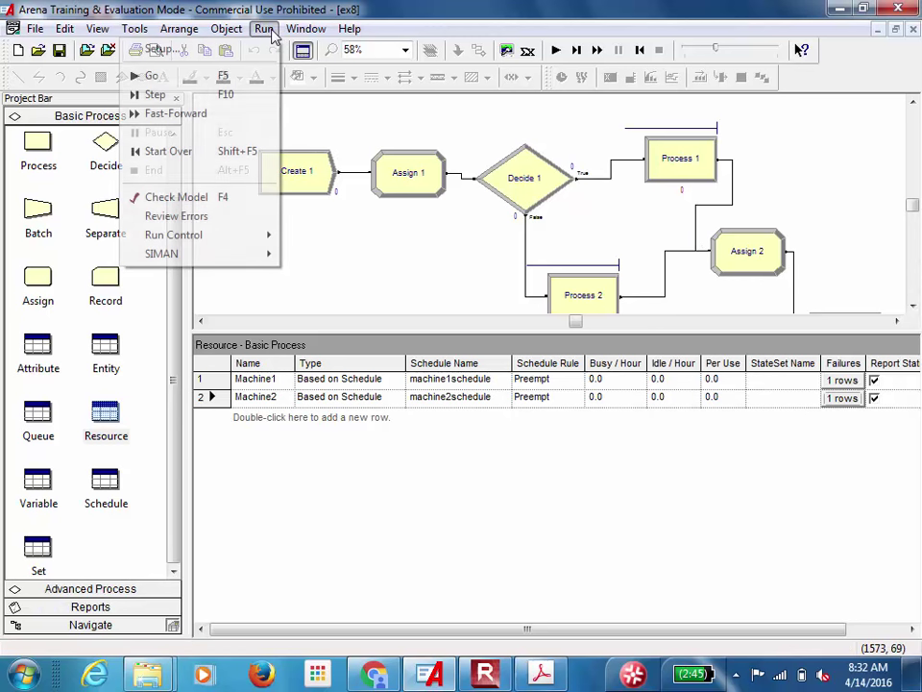
pyautogui.click(210, 198)
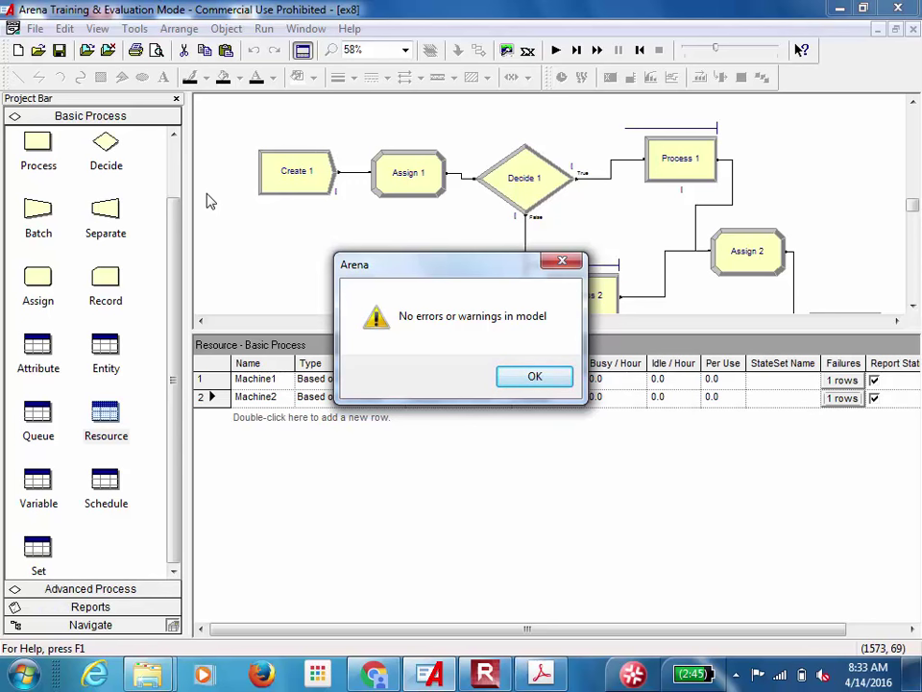
pyautogui.click(534, 376)
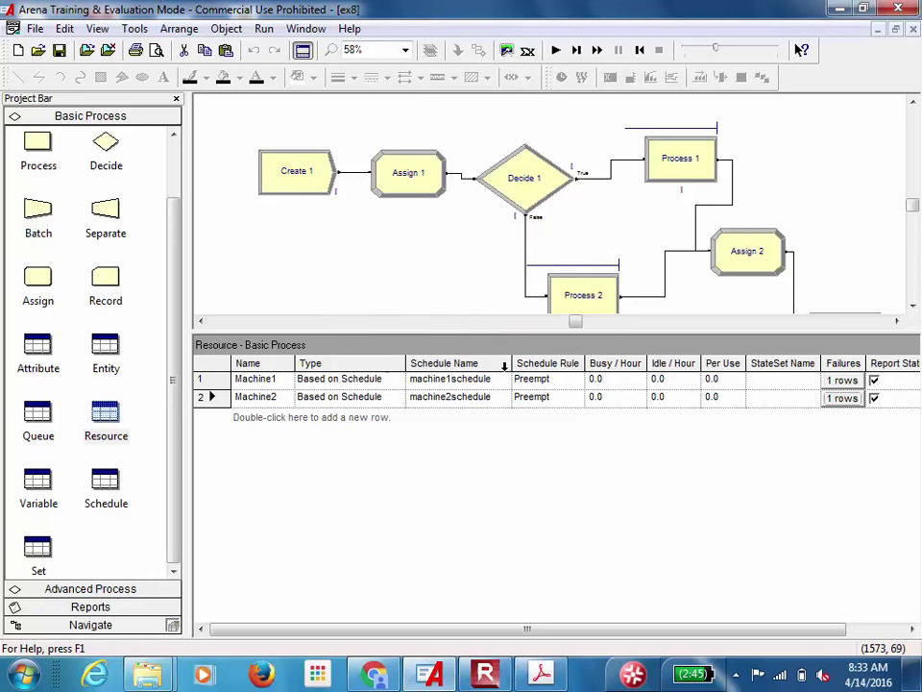
# Set the time between arrivals of the Create 1 module to 2 Hours, with the Random (Expo) type
pyautogui.doubleClick(300, 195)
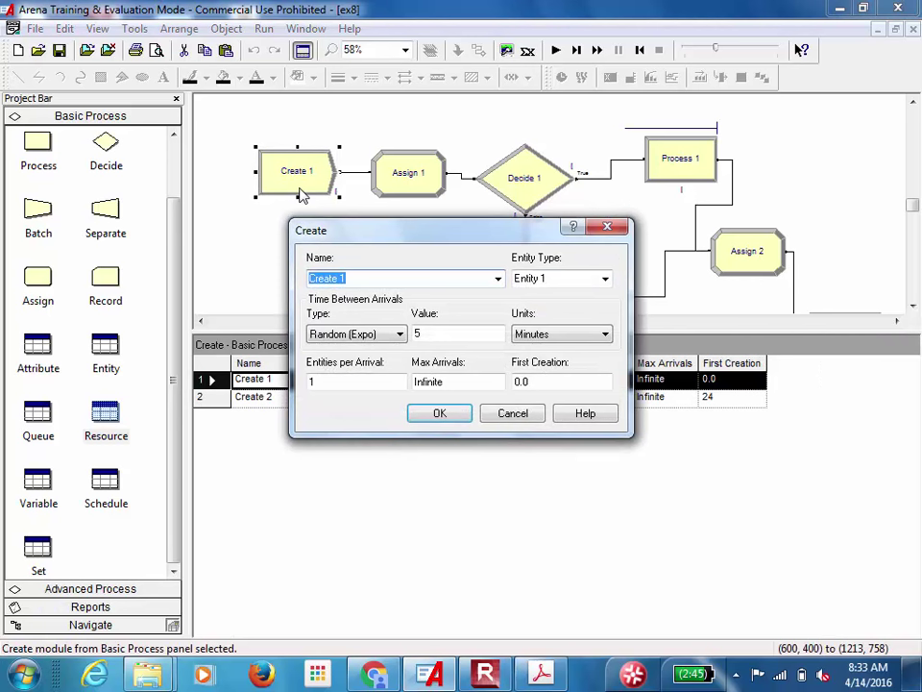
pyautogui.click(447, 333)
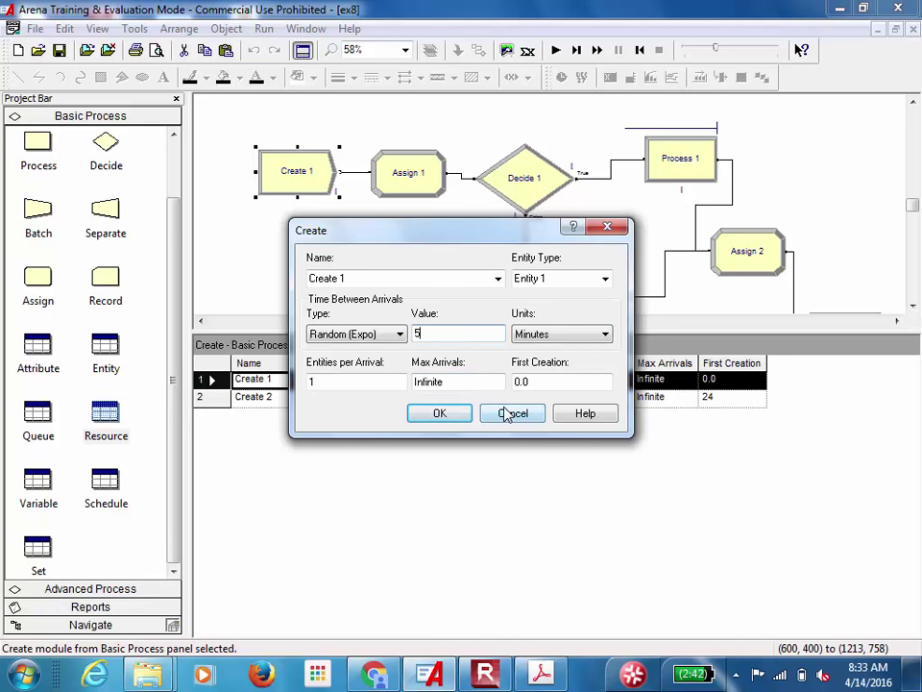
pyautogui.click(563, 338)
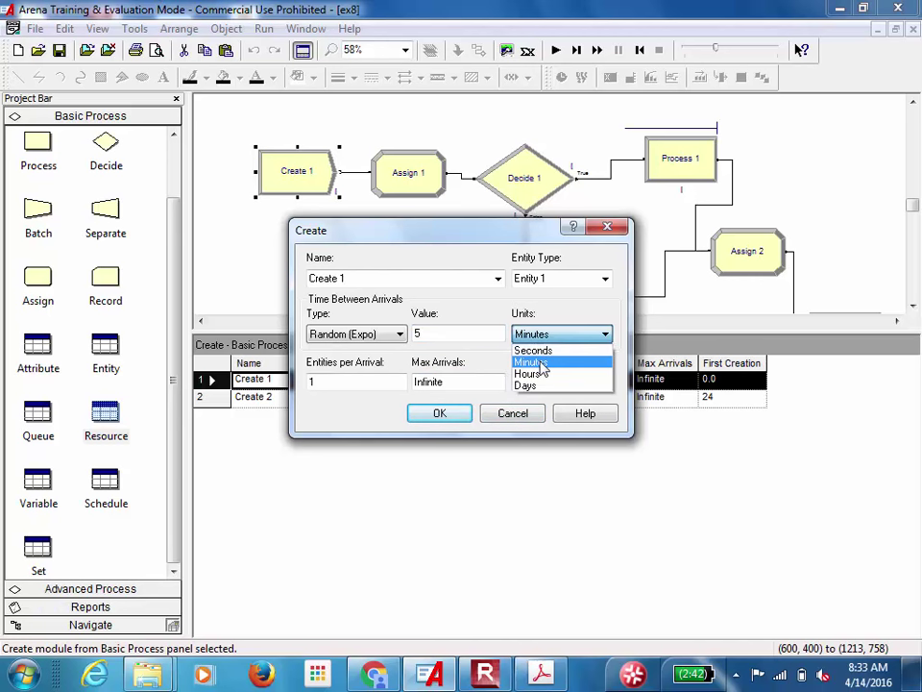
pyautogui.click(464, 336)
pyautogui.doubleClick(463, 336)
pyautogui.write('2')
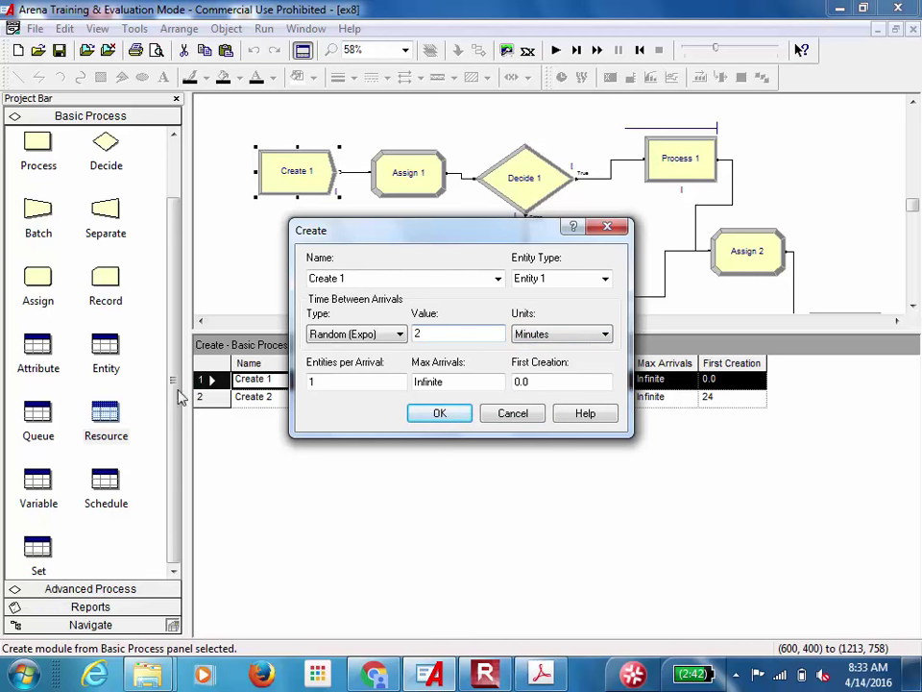
pyautogui.click(532, 334)
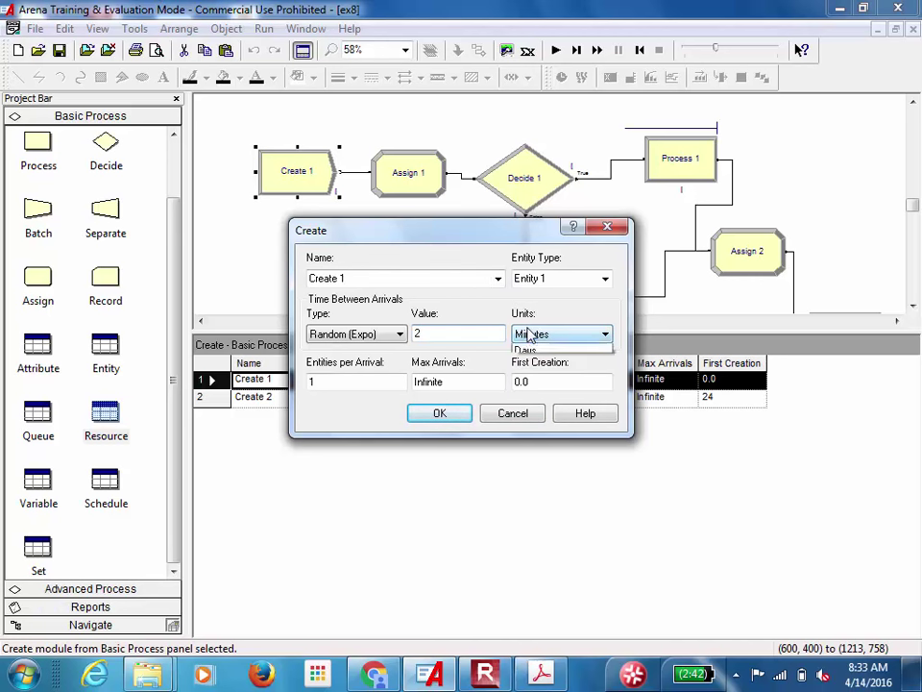
pyautogui.click(534, 373)
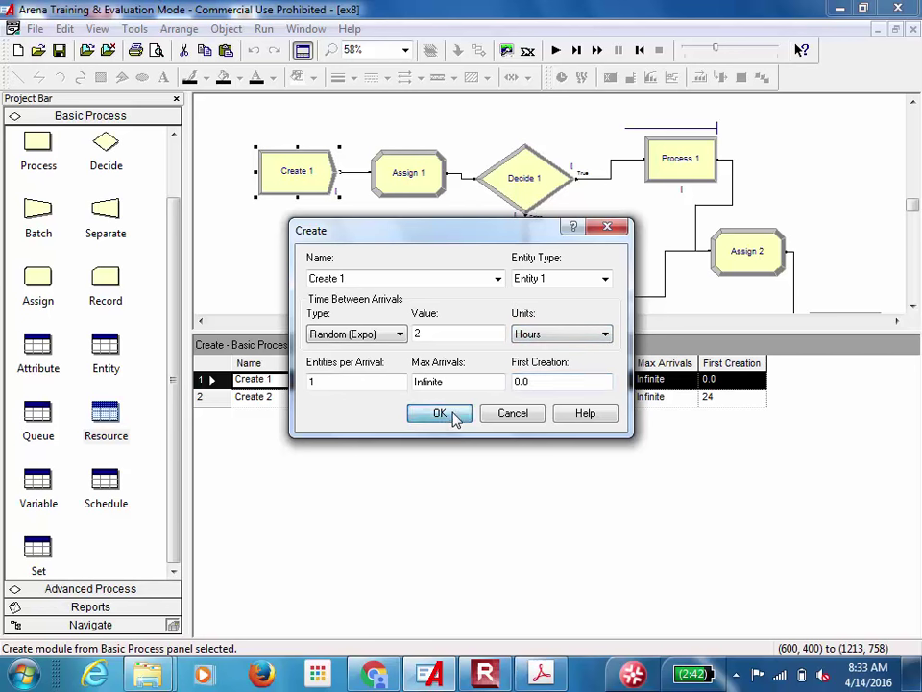
pyautogui.click(454, 417)
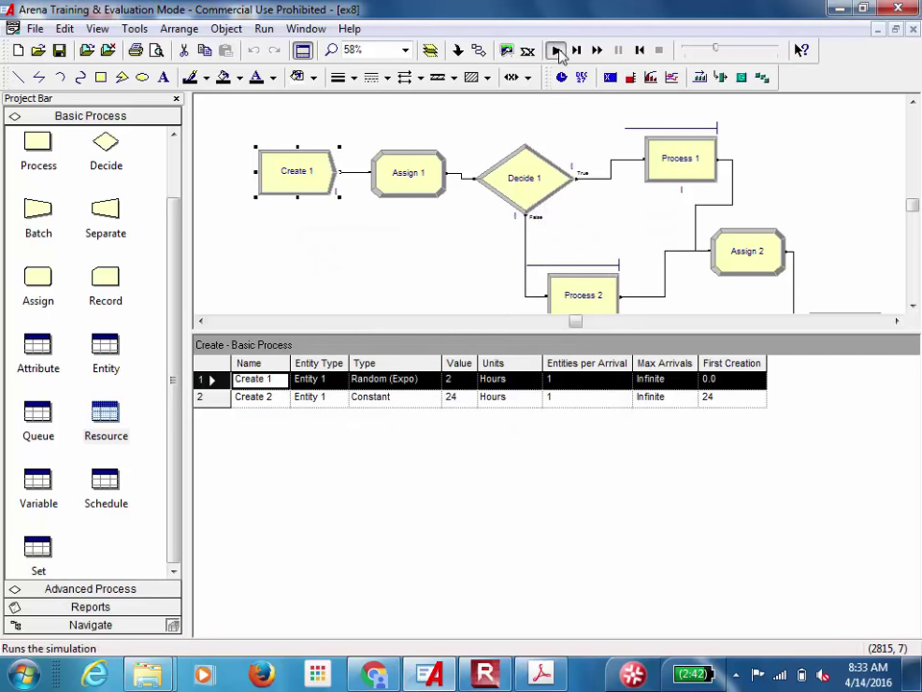
# Run the simulation to completion and look through the replication summaries in the results report
pyautogui.click(557, 51)
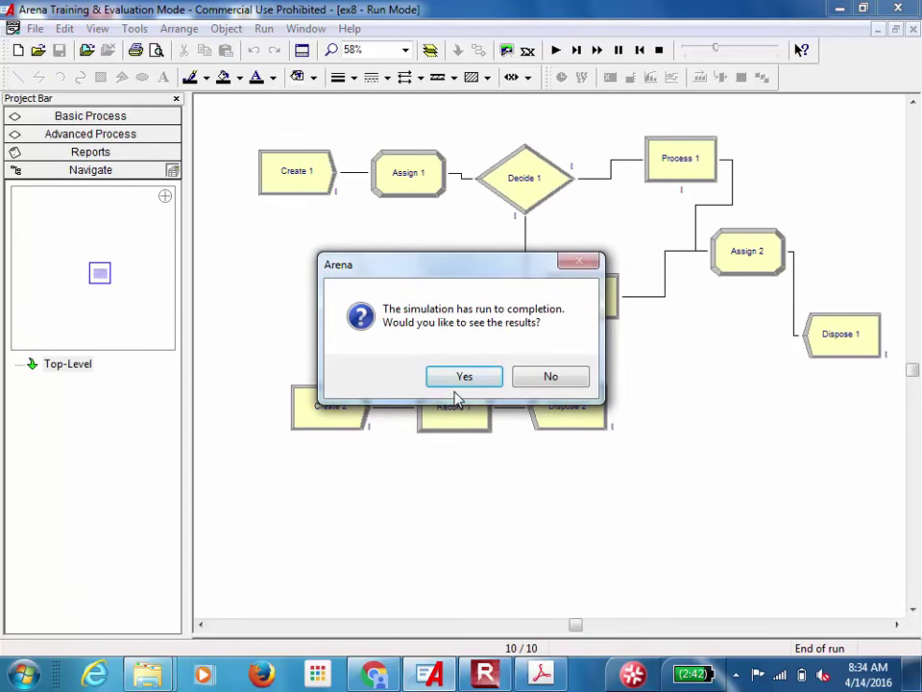
pyautogui.click(474, 375)
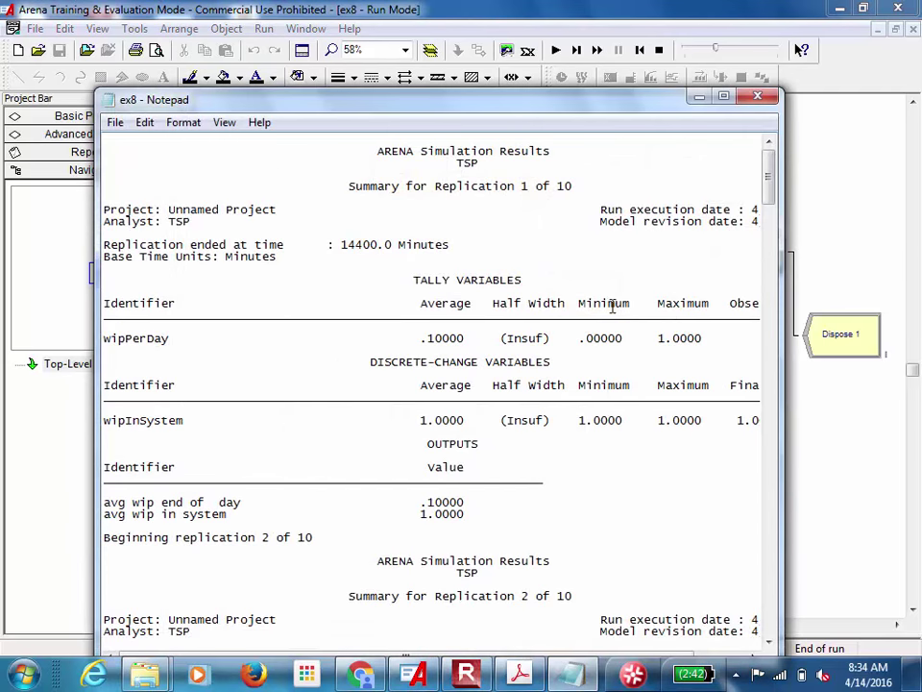
pyautogui.moveTo(768, 179)
pyautogui.mouseDown()
pyautogui.moveTo(770, 209)
pyautogui.moveTo(772, 195)
pyautogui.mouseUp()
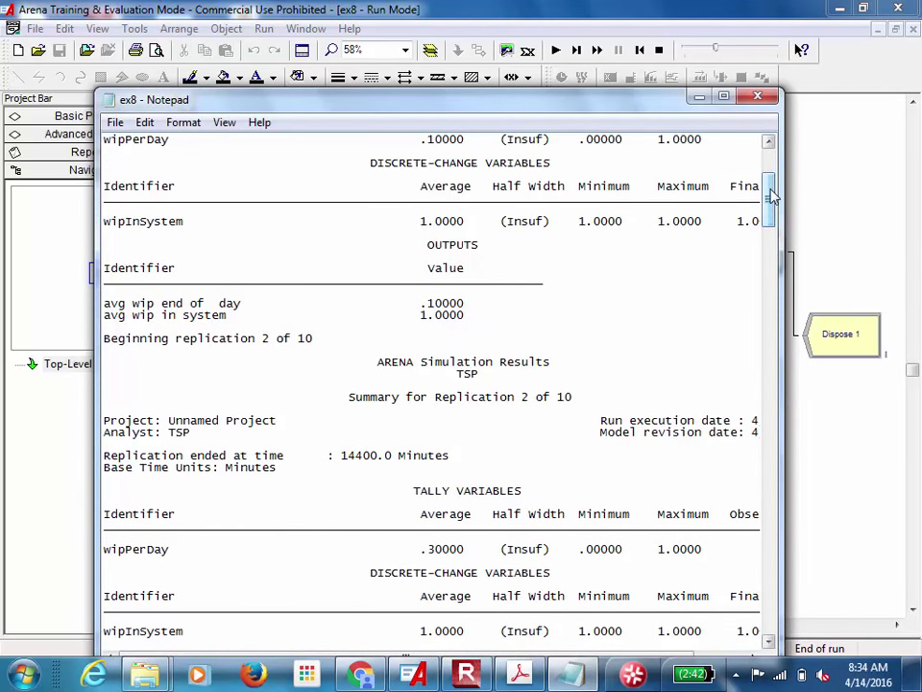
# Close the results report, end the run and set the time between arrivals of Create 1 to .2 Hours
pyautogui.click(759, 96)
pyautogui.click(659, 49)
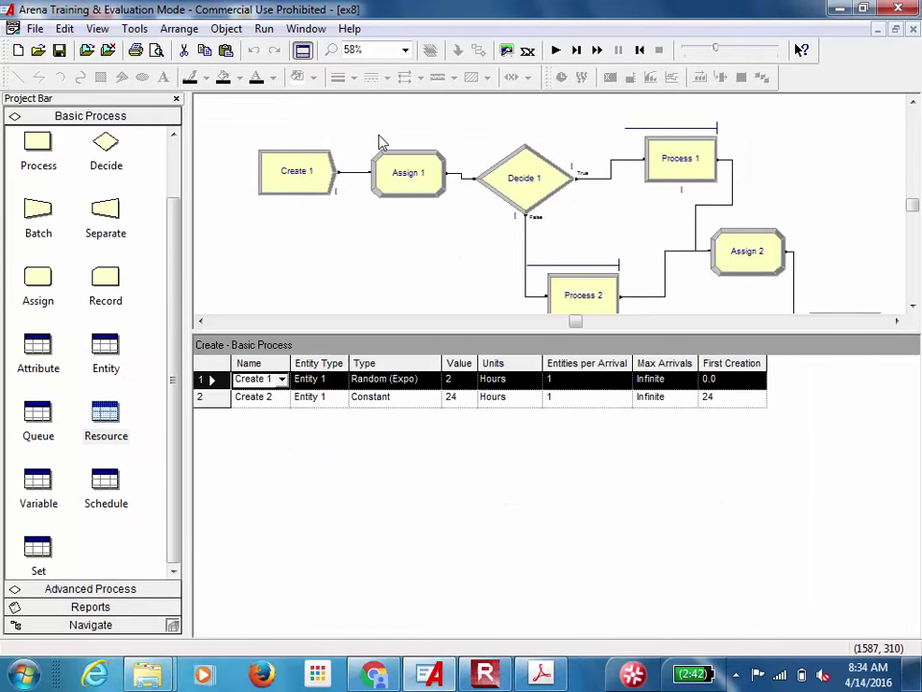
pyautogui.doubleClick(296, 173)
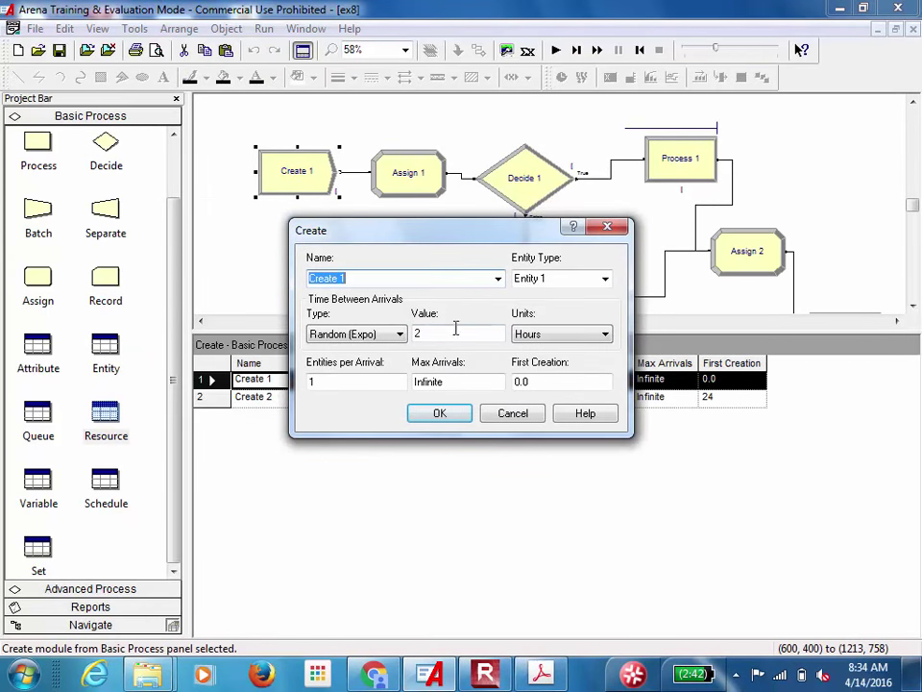
pyautogui.click(445, 335)
pyautogui.moveTo(444, 334); pyautogui.dragTo(413, 335)
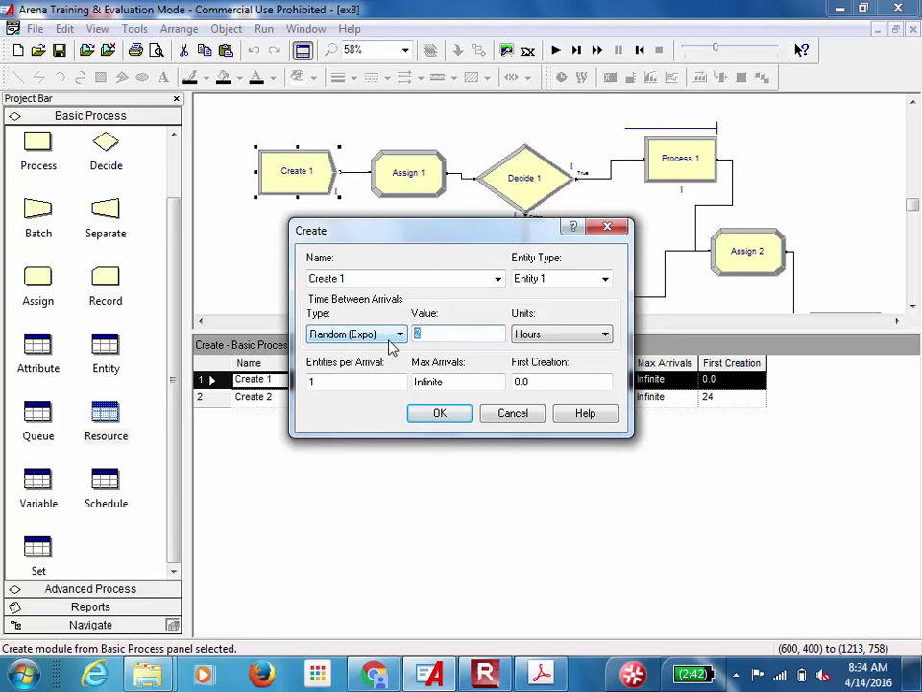
pyautogui.write('.2')
pyautogui.click(423, 414)
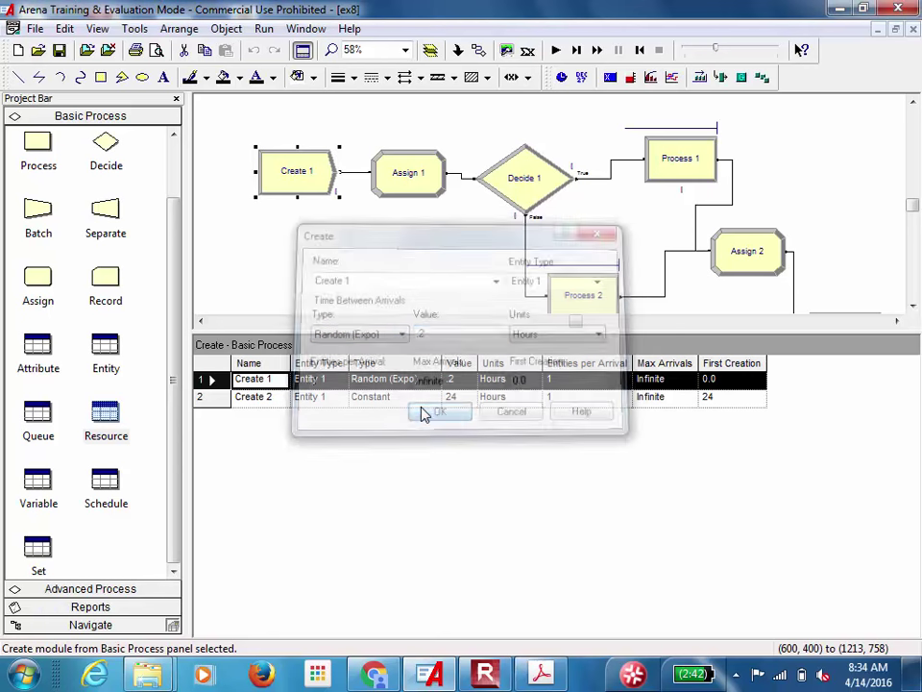
# Run the simulation to completion, decline to see the results and end the run
pyautogui.click(557, 53)
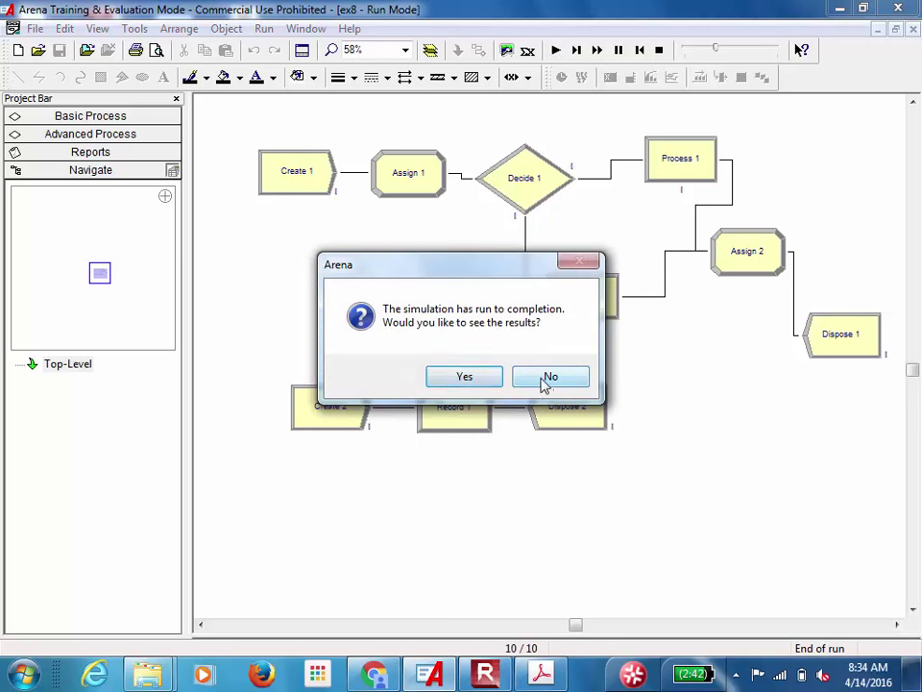
pyautogui.click(555, 377)
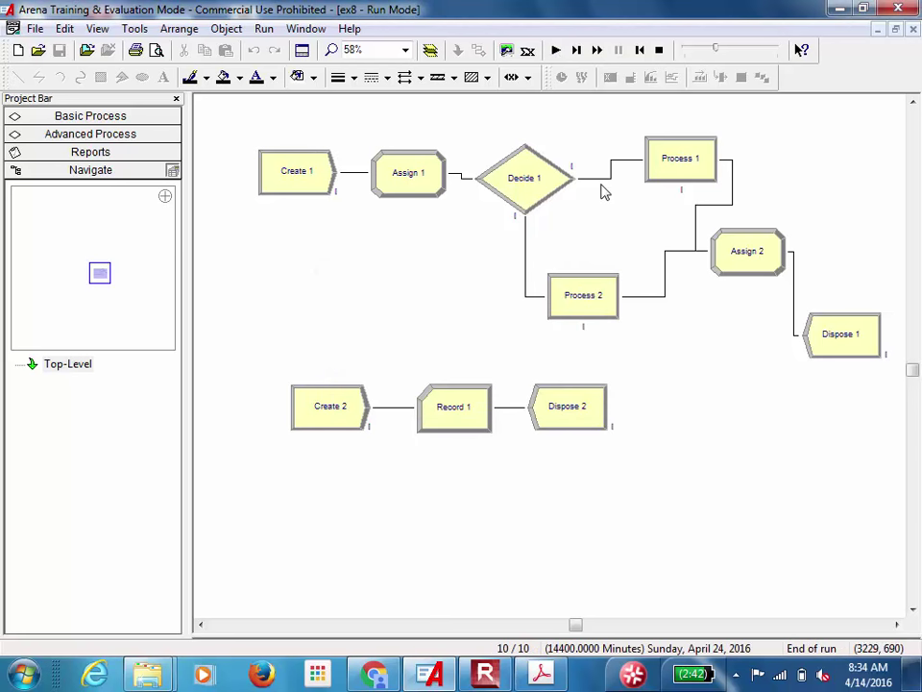
pyautogui.click(661, 50)
# Set the time between arrivals of the Create 1 module to 10 Minutes
pyautogui.doubleClick(299, 169)
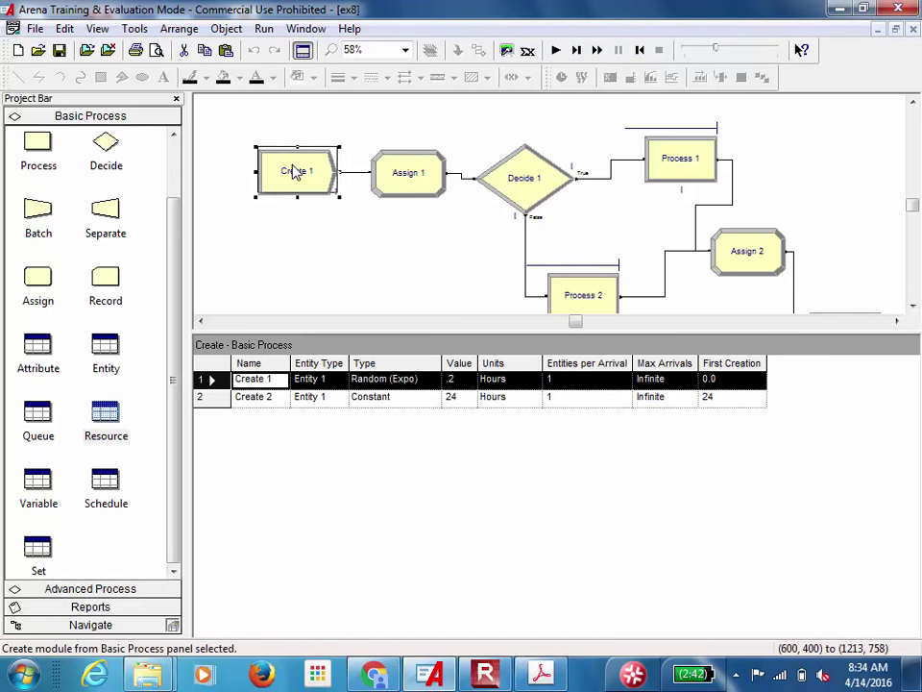
pyautogui.click(419, 333)
pyautogui.doubleClick(443, 334)
pyautogui.write('10')
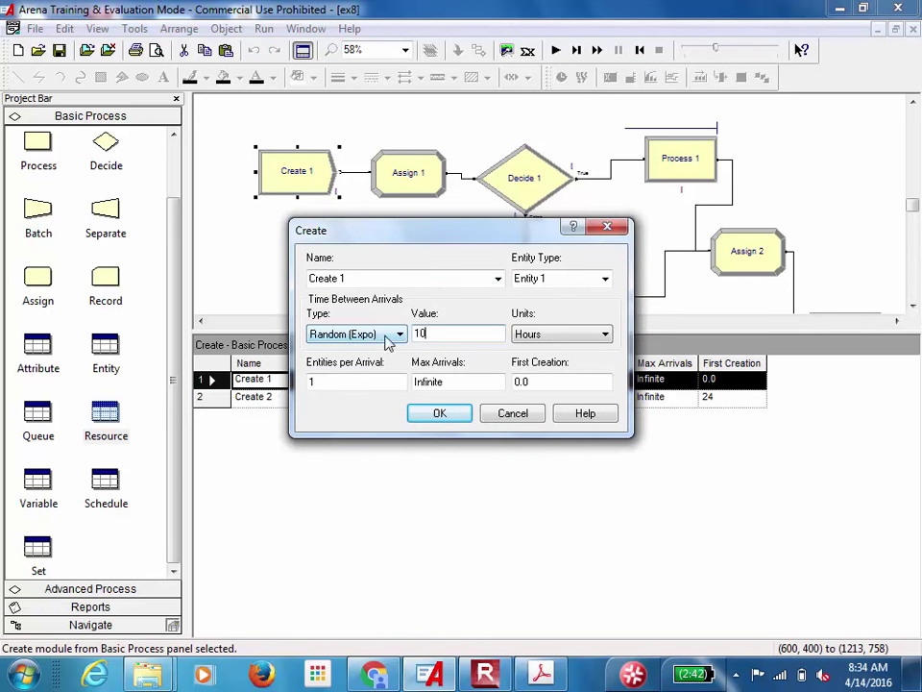
pyautogui.click(562, 336)
pyautogui.click(539, 364)
pyautogui.click(443, 415)
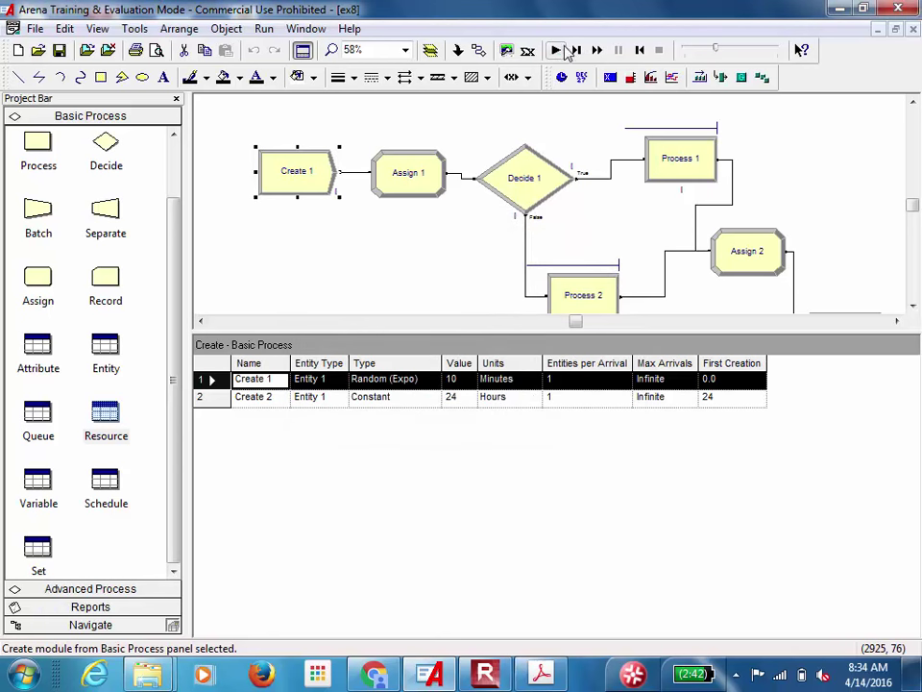
# Run the simulation, review the results report down to the output summary for all replications, and end the run
pyautogui.click(556, 50)
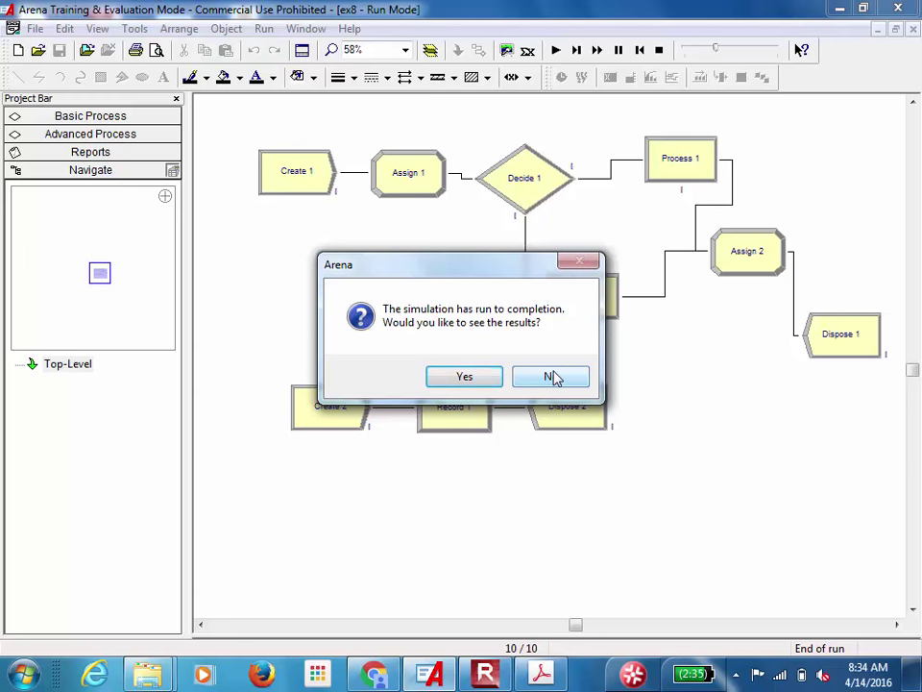
pyautogui.click(490, 379)
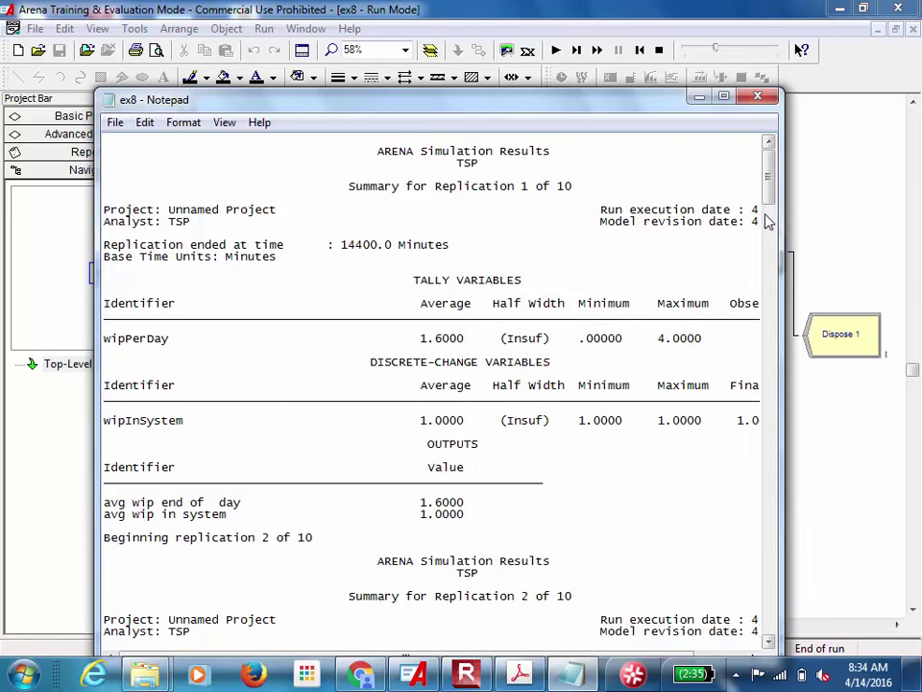
pyautogui.moveTo(772, 193); pyautogui.dragTo(763, 639)
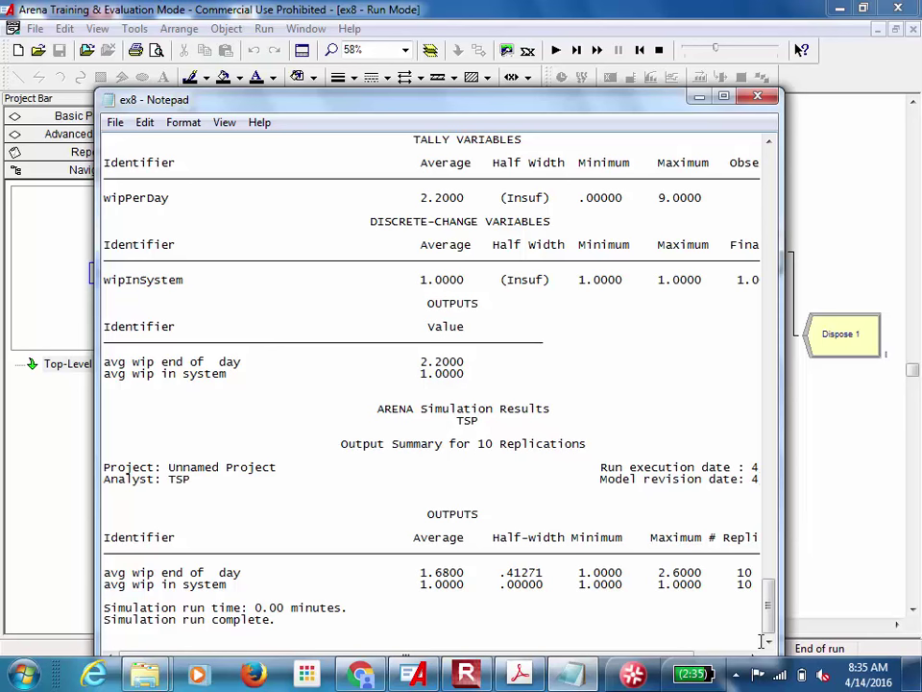
pyautogui.click(759, 96)
pyautogui.click(659, 51)
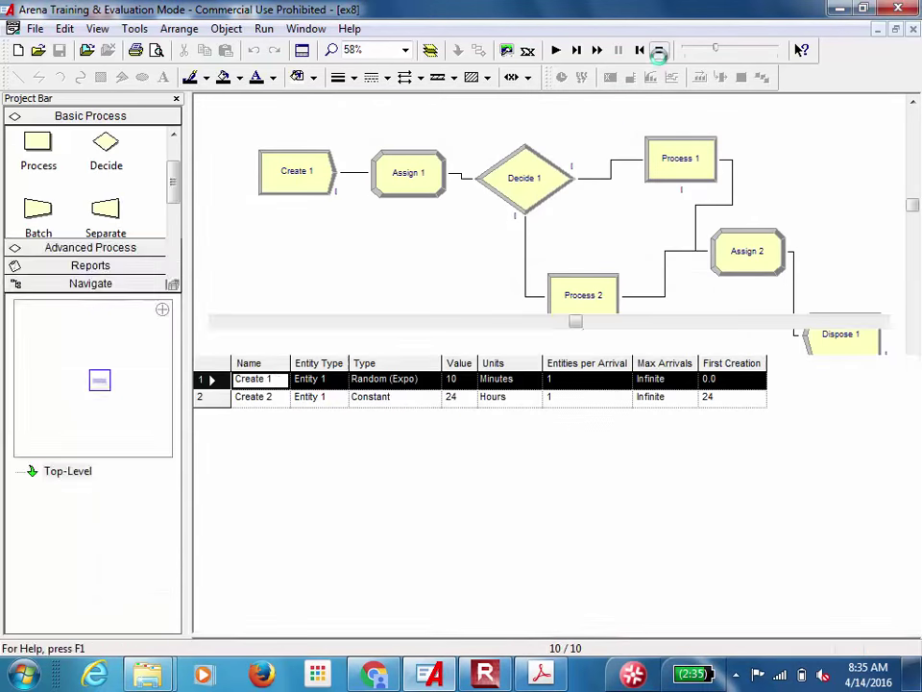
# Enlarge the flowchart area so that all modules fit above the module spreadsheet
pyautogui.moveTo(525, 331); pyautogui.dragTo(491, 531)
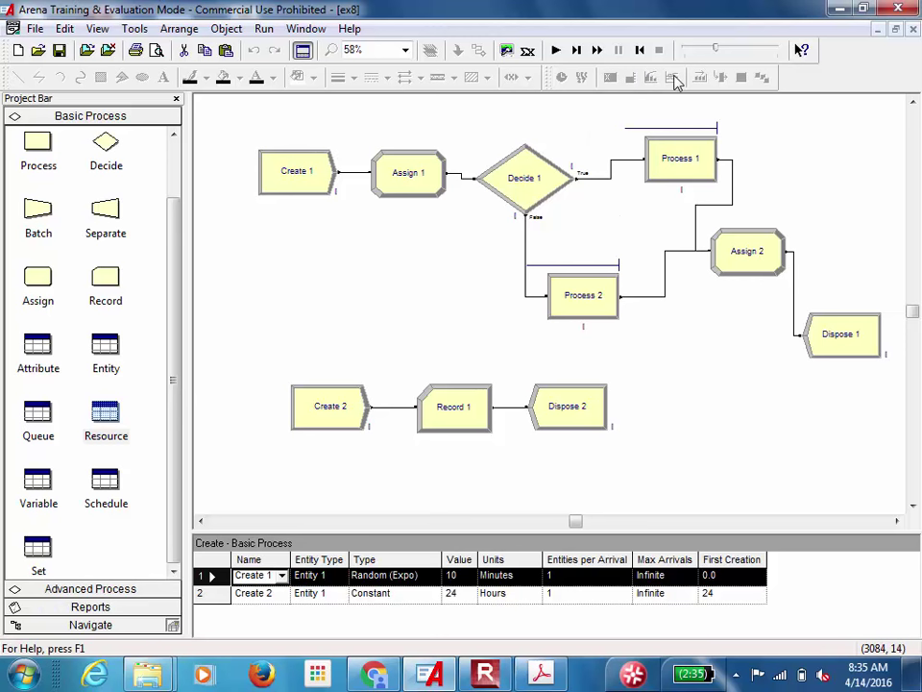
pyautogui.click(435, 176)
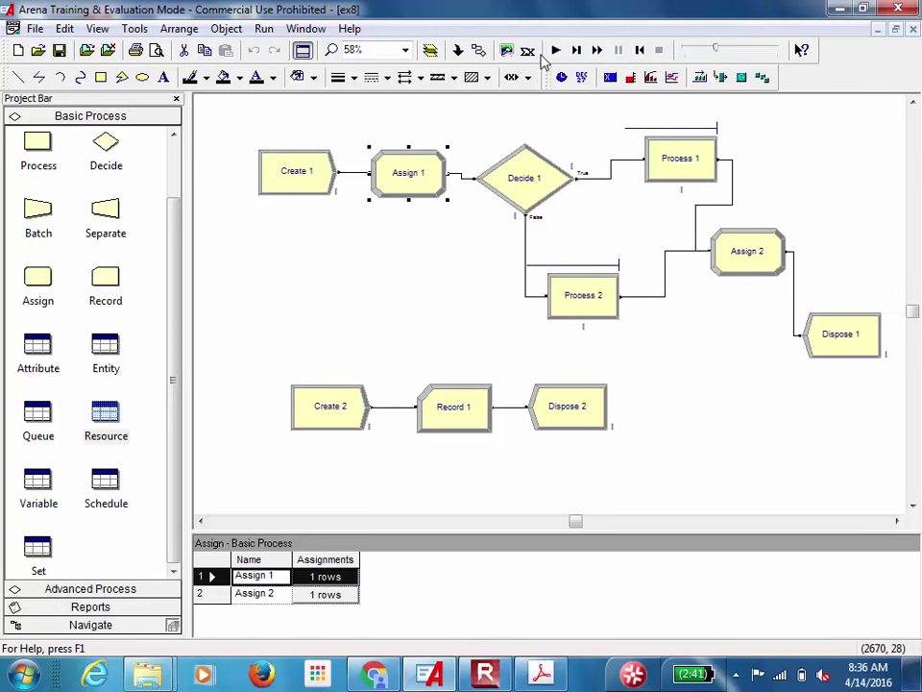
pyautogui.click(406, 51)
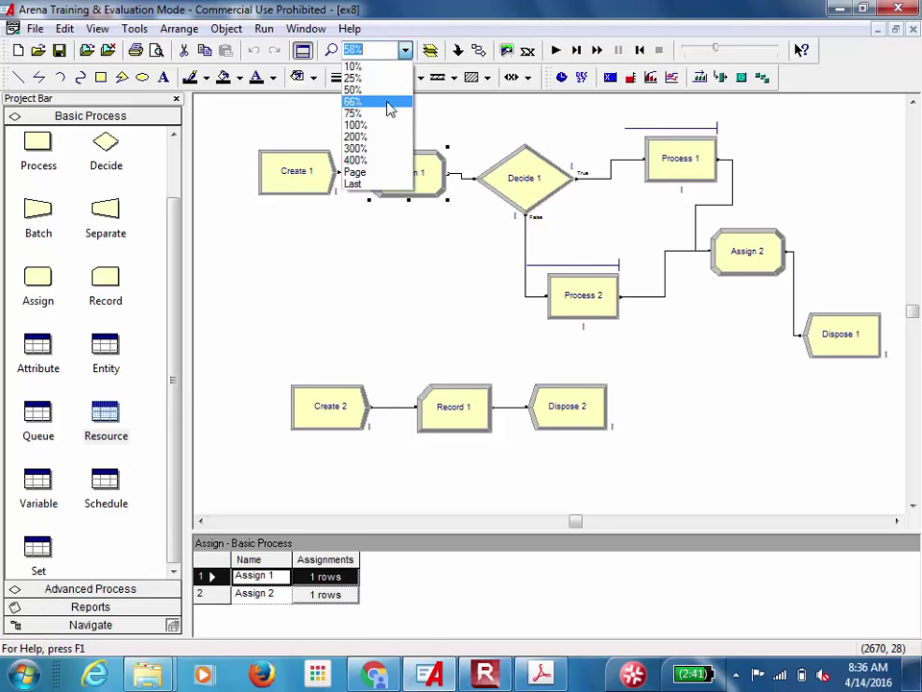
pyautogui.click(293, 254)
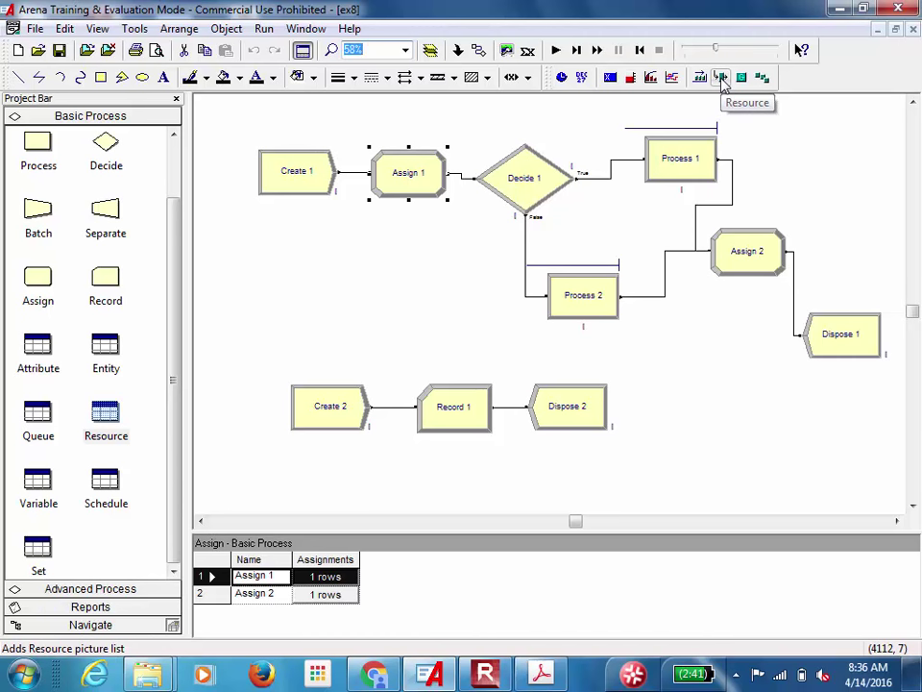
# Start a resource picture for Machine1 and look through the pictures of the basicprocess.plb library
pyautogui.click(721, 79)
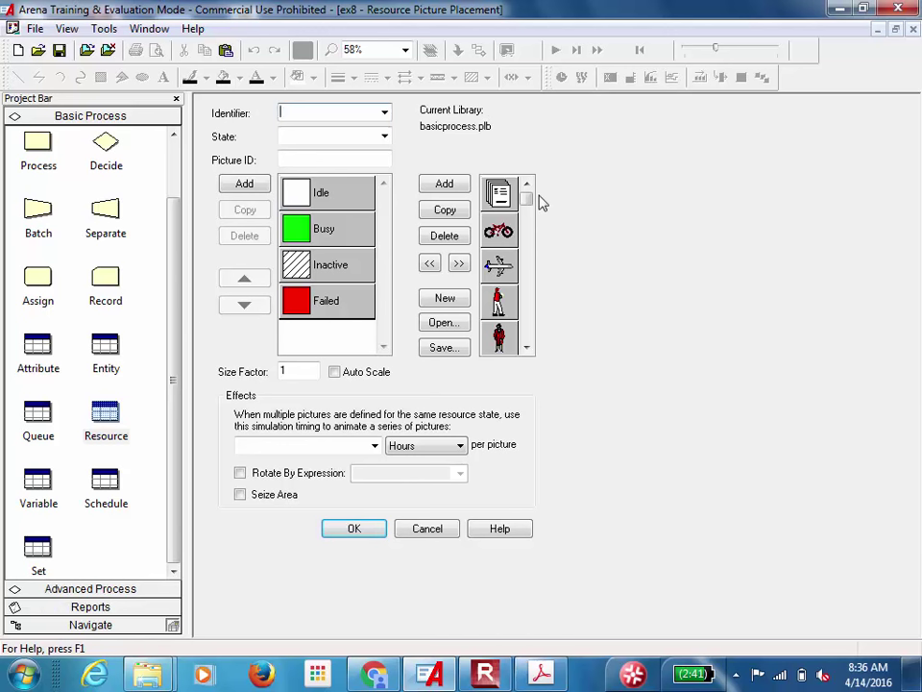
pyautogui.click(385, 114)
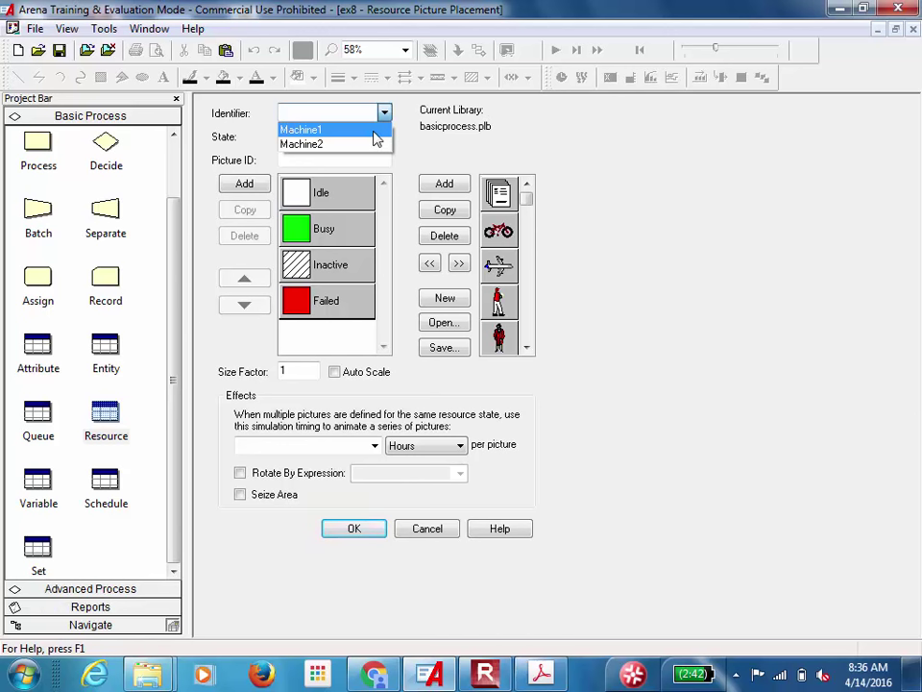
pyautogui.click(374, 132)
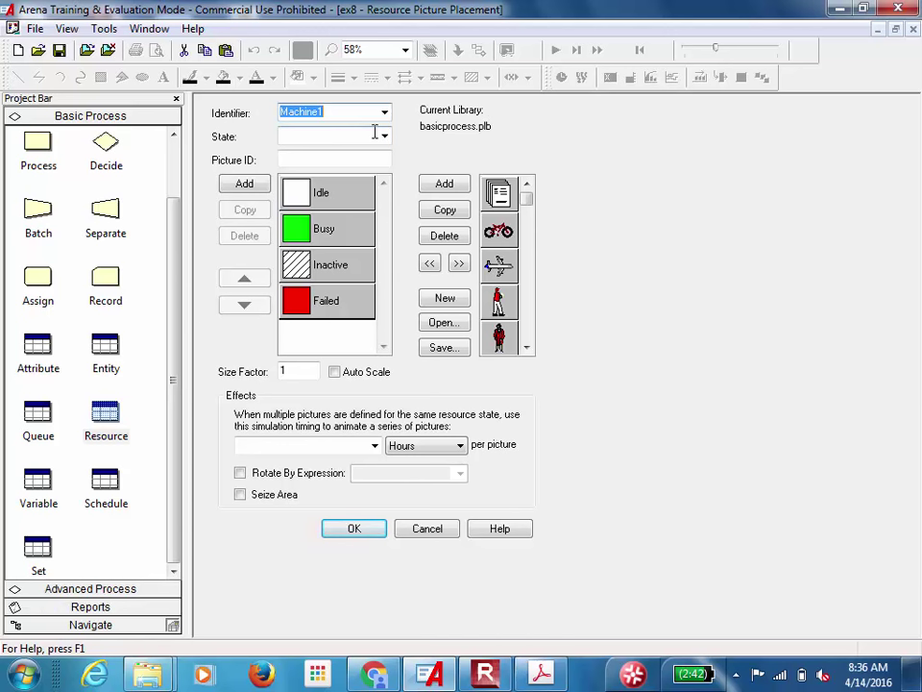
pyautogui.click(384, 135)
pyautogui.click(383, 135)
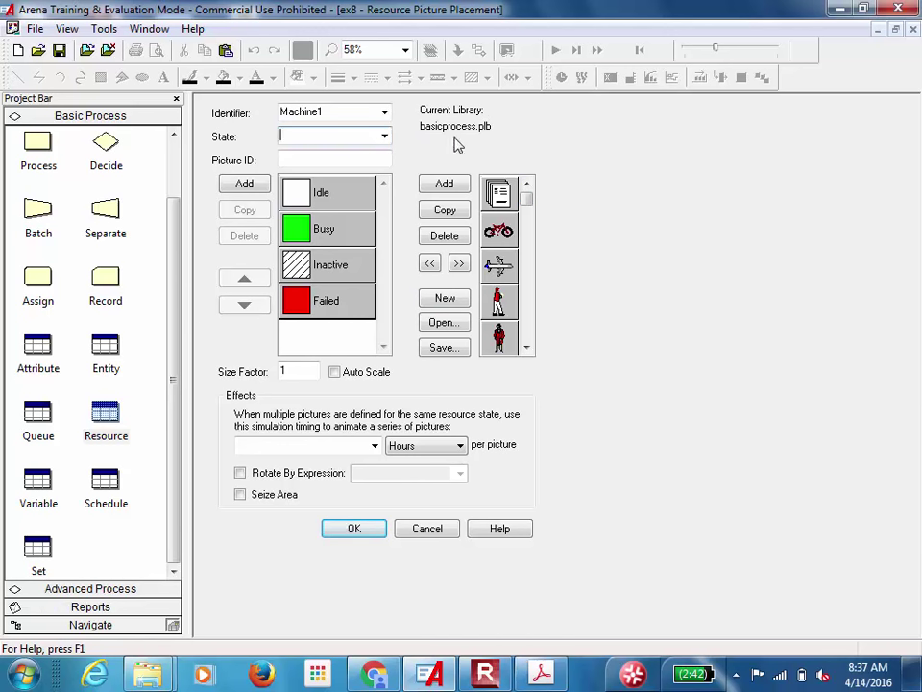
pyautogui.moveTo(529, 202); pyautogui.dragTo(534, 350)
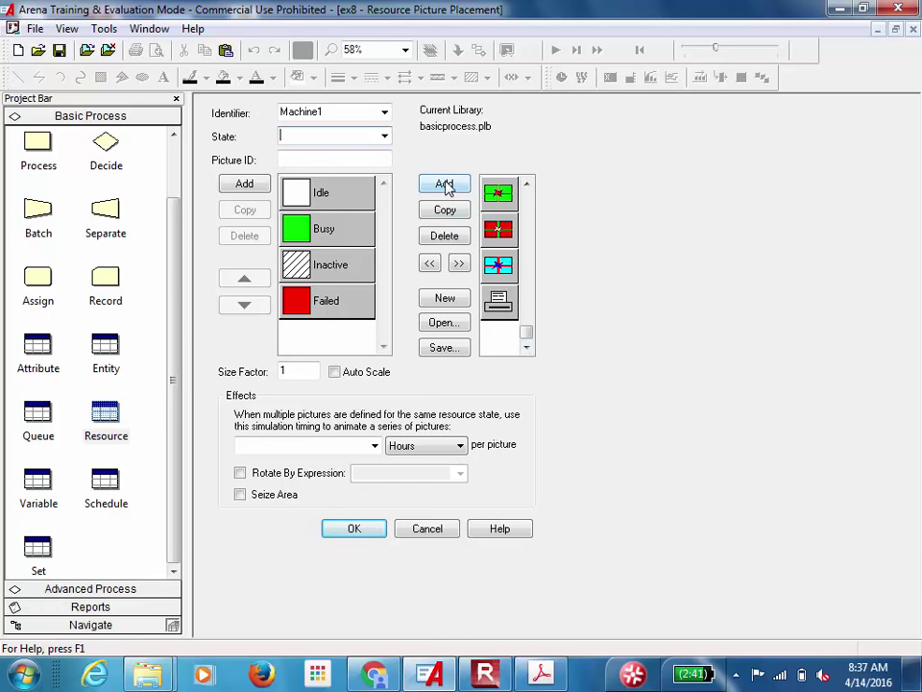
# Start opening another picture library and browse to the Rockwell Software Arena folder in Program Files (x86) on drive C
pyautogui.click(444, 323)
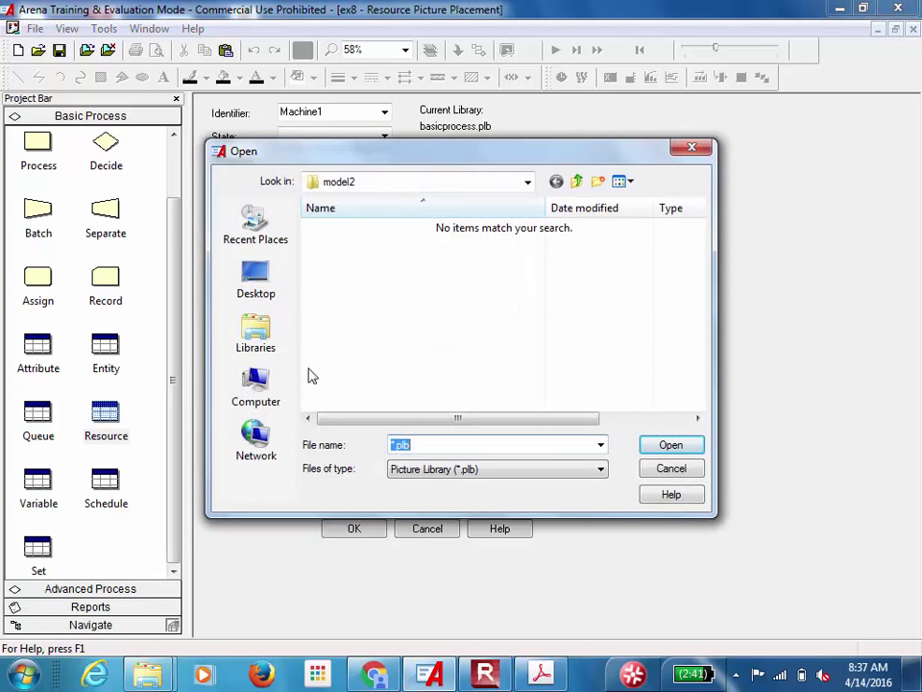
pyautogui.click(259, 386)
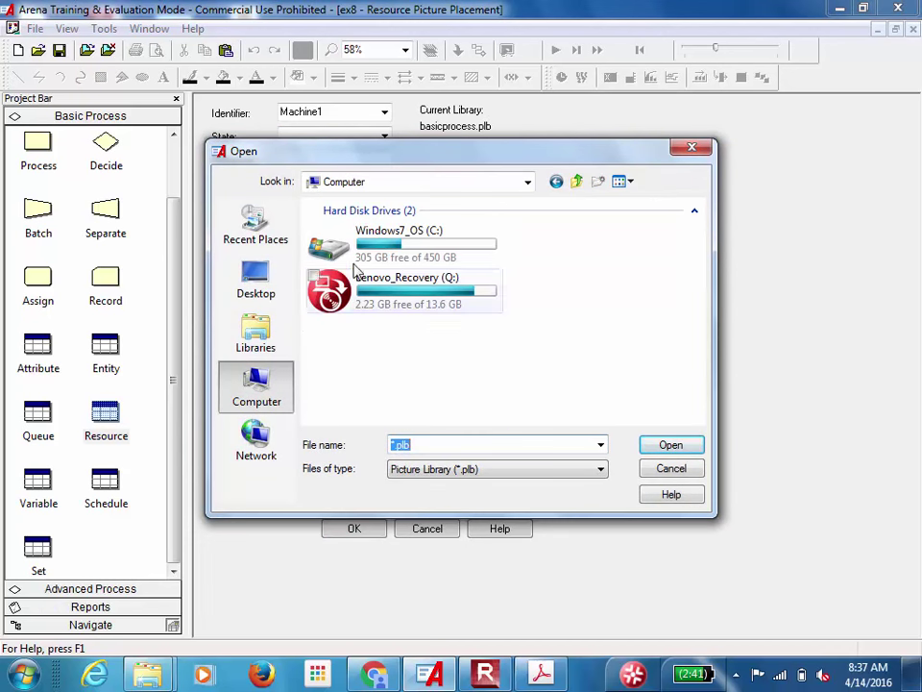
pyautogui.doubleClick(405, 240)
pyautogui.moveTo(697, 227); pyautogui.dragTo(688, 285)
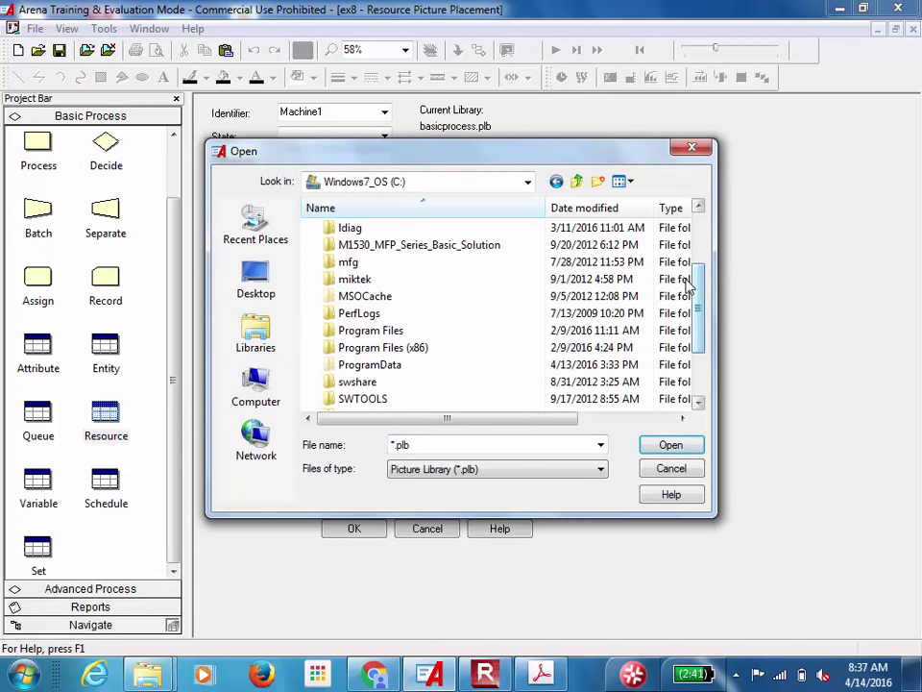
pyautogui.doubleClick(390, 347)
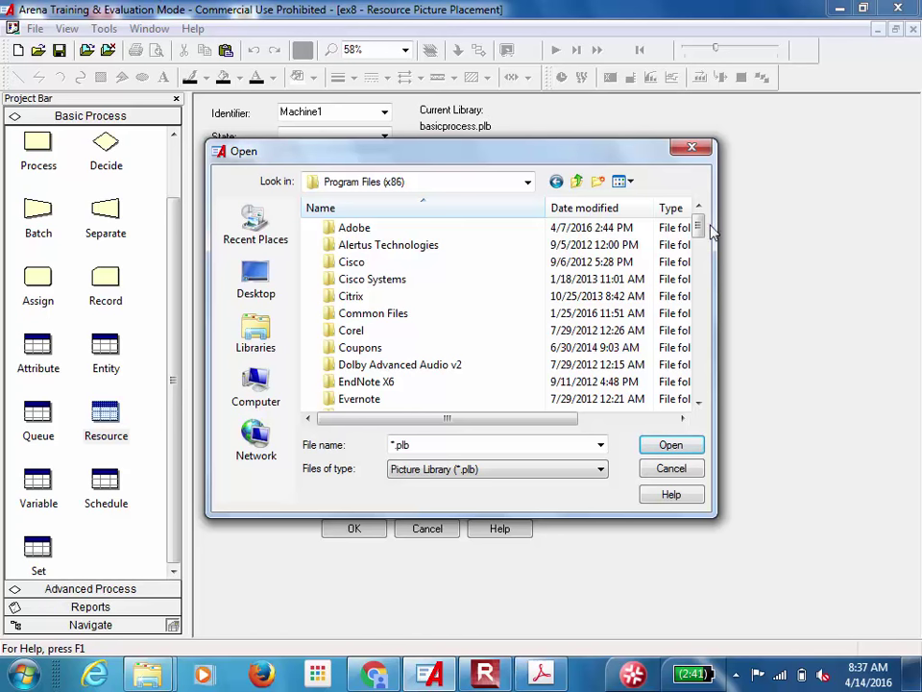
pyautogui.moveTo(701, 227); pyautogui.dragTo(703, 346)
pyautogui.doubleClick(478, 331)
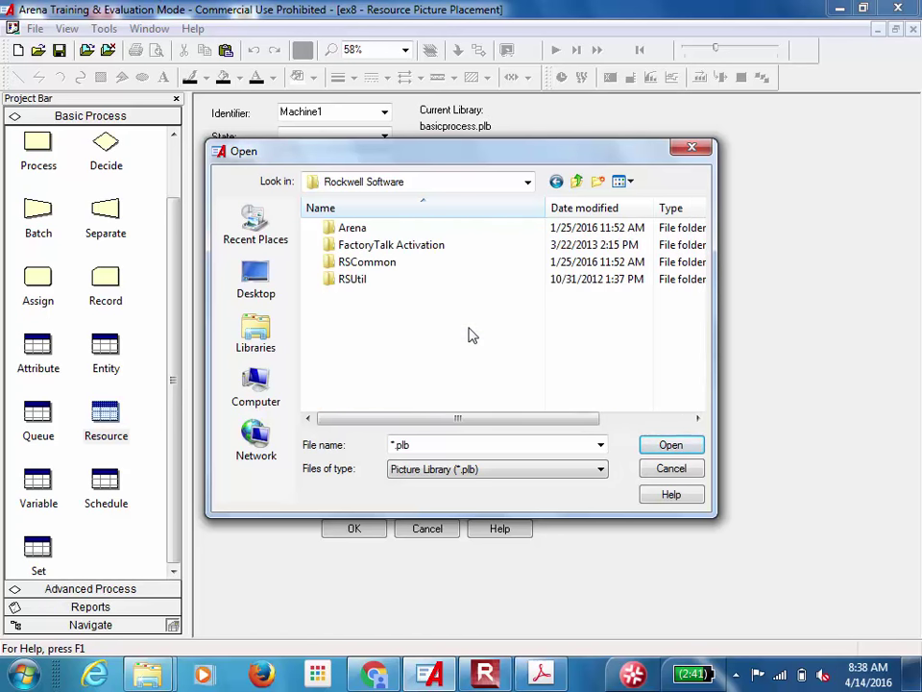
pyautogui.doubleClick(380, 227)
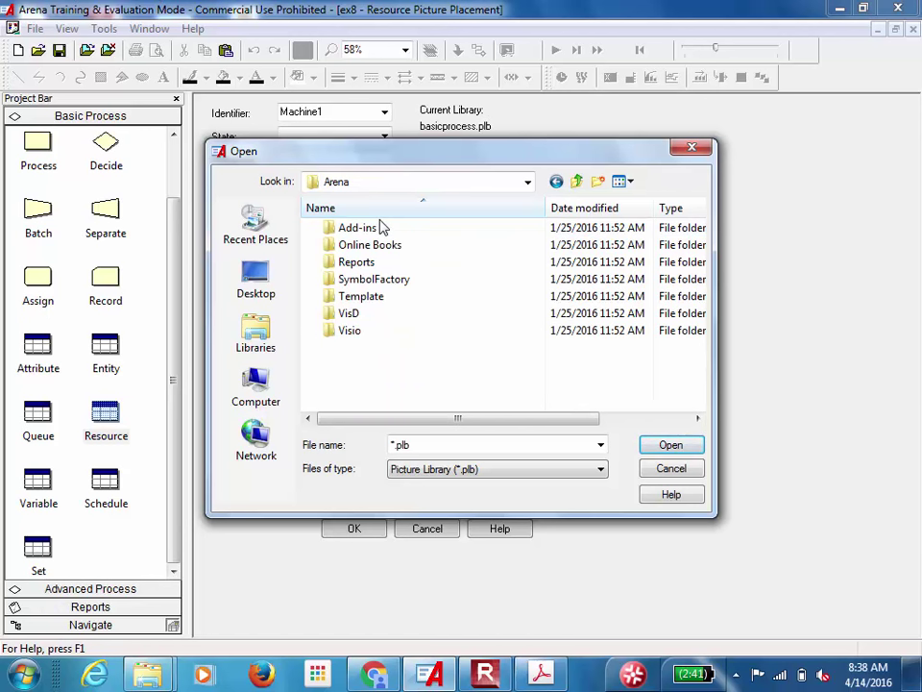
# Check Arena's Template, OldArenaTemplates, Add-ins and SymbolFactory folders for picture library files
pyautogui.doubleClick(373, 300)
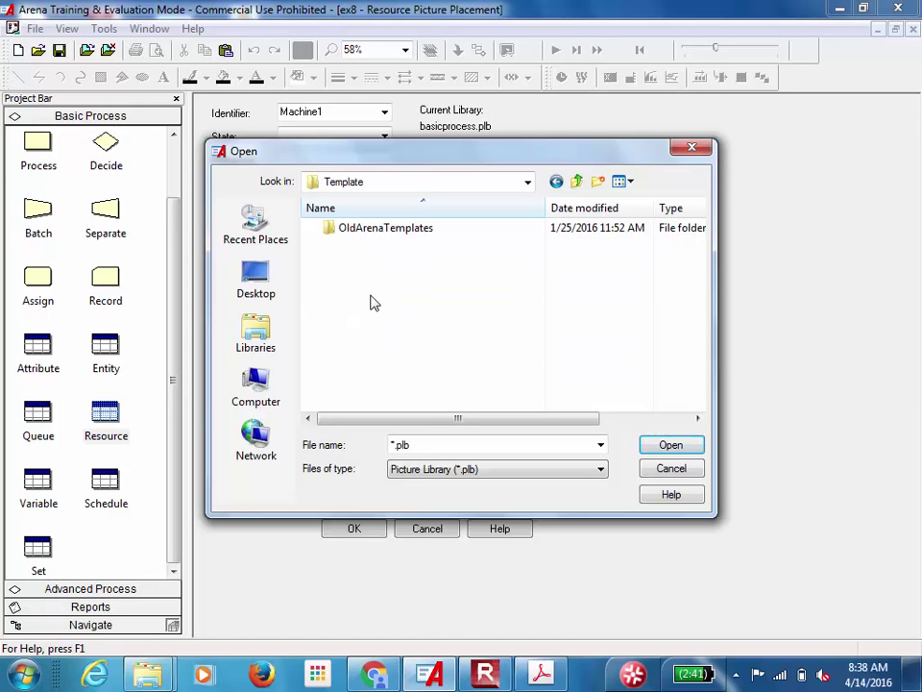
pyautogui.doubleClick(389, 230)
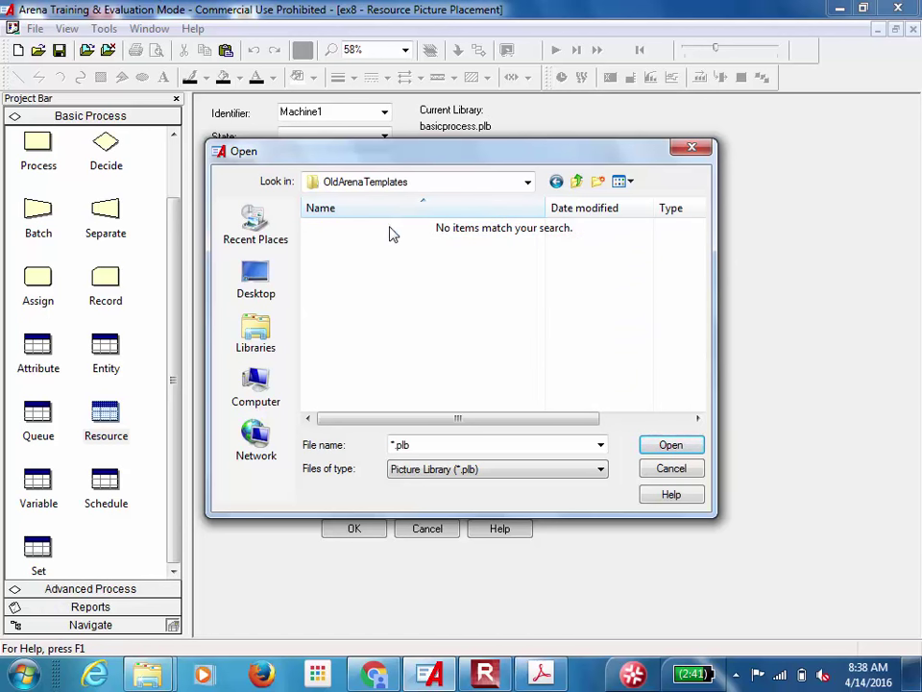
pyautogui.click(577, 182)
pyautogui.click(578, 182)
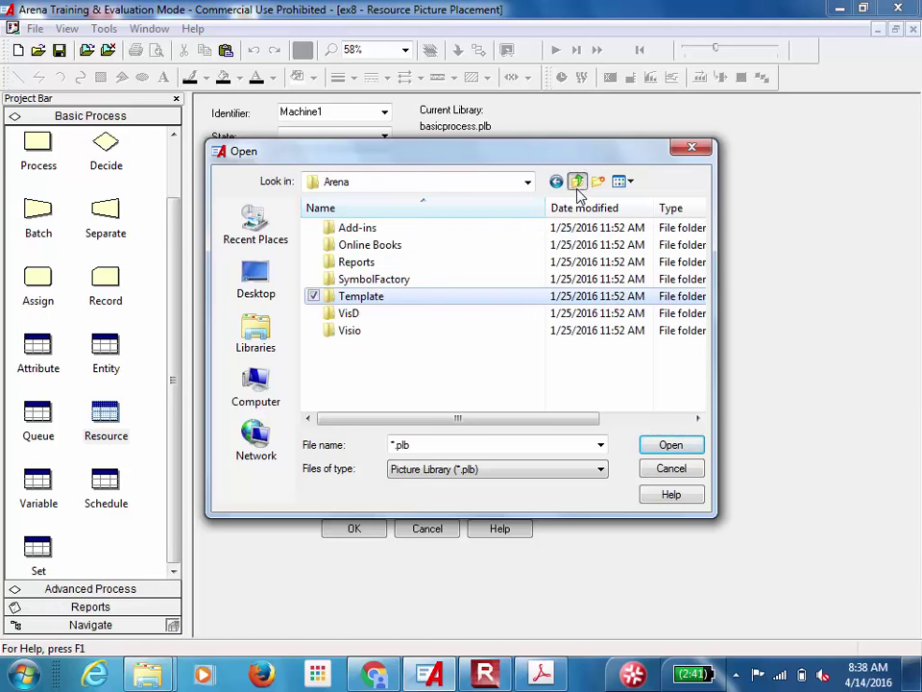
pyautogui.doubleClick(378, 233)
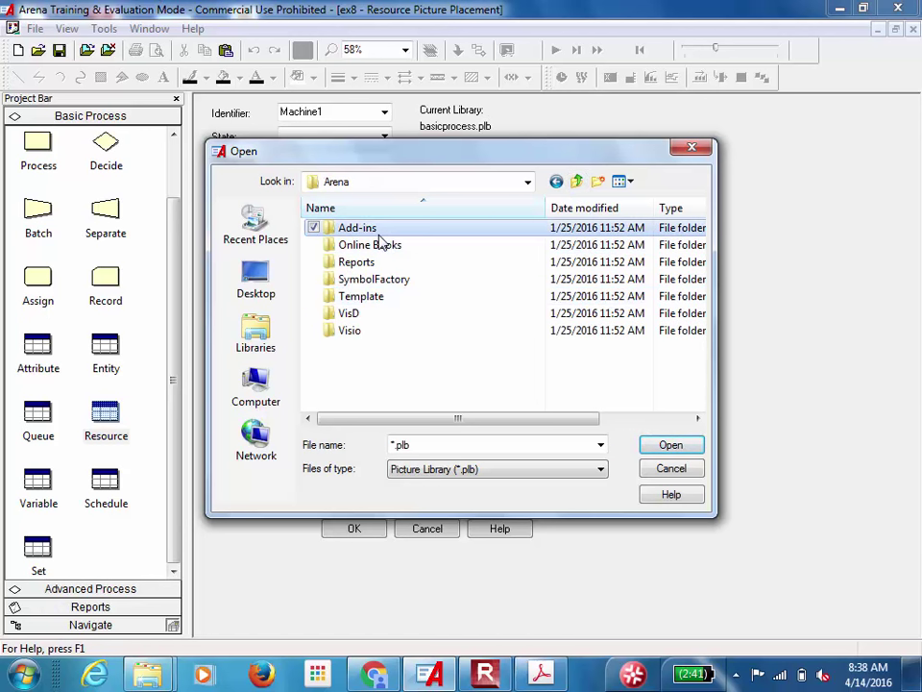
pyautogui.click(577, 182)
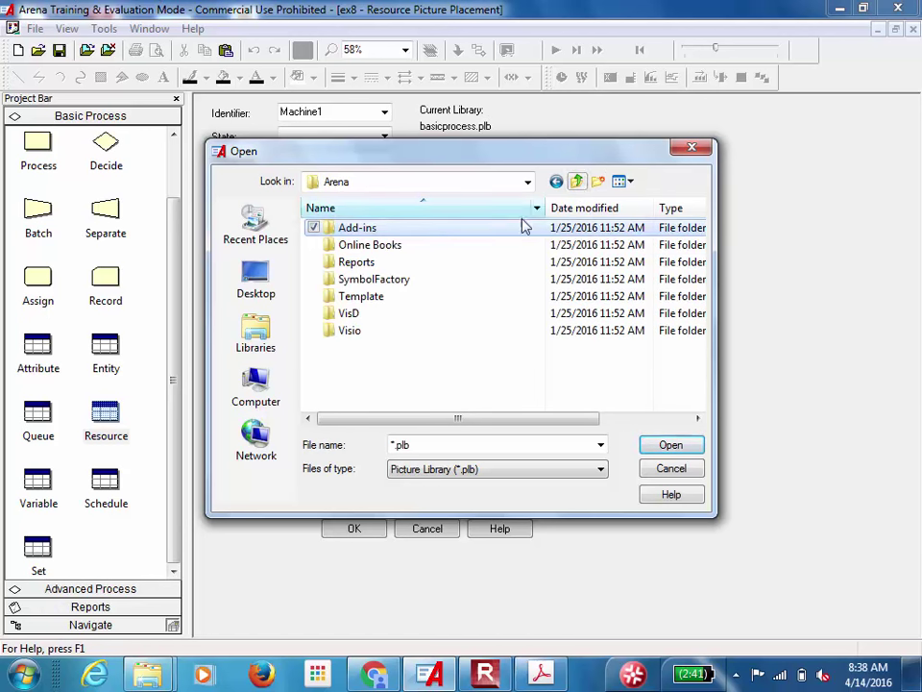
pyautogui.click(385, 281)
pyautogui.doubleClick(384, 282)
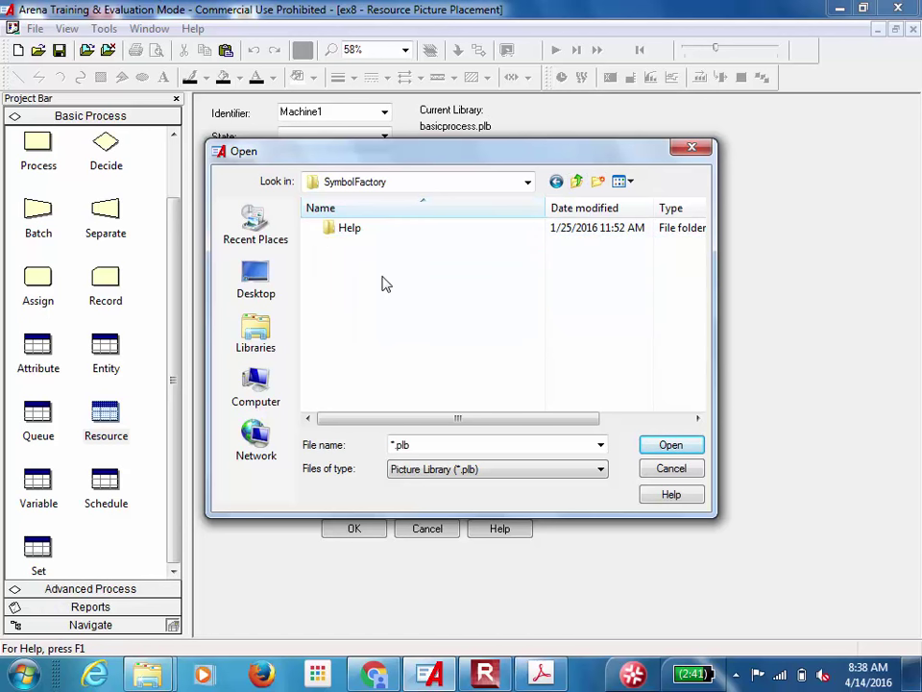
pyautogui.click(578, 182)
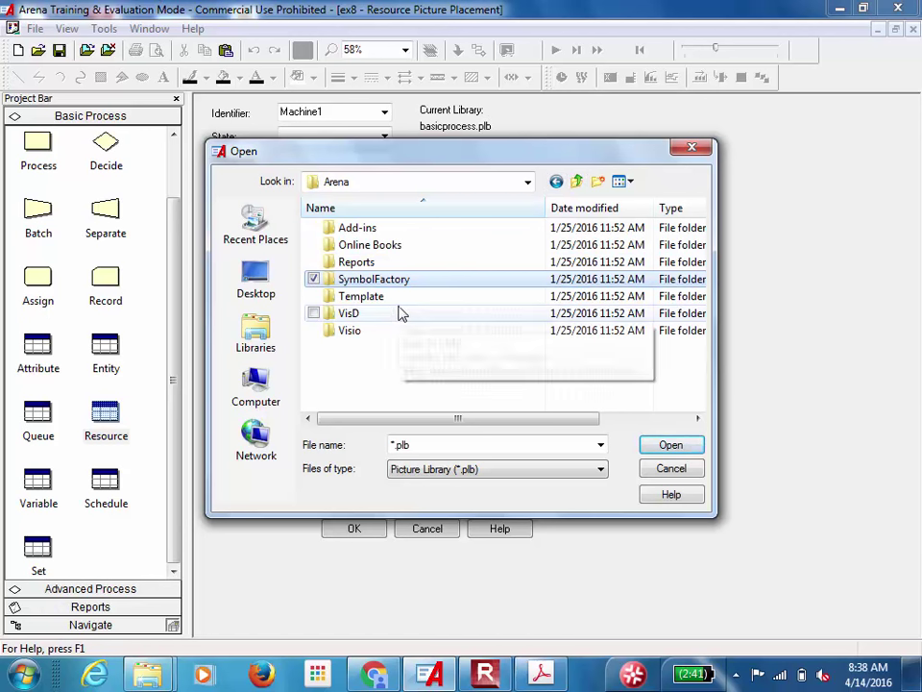
# Look for picture libraries in the RSUtil and RSCommon folders of Rockwell Software, and go back up to Program Files (x86)
pyautogui.click(578, 182)
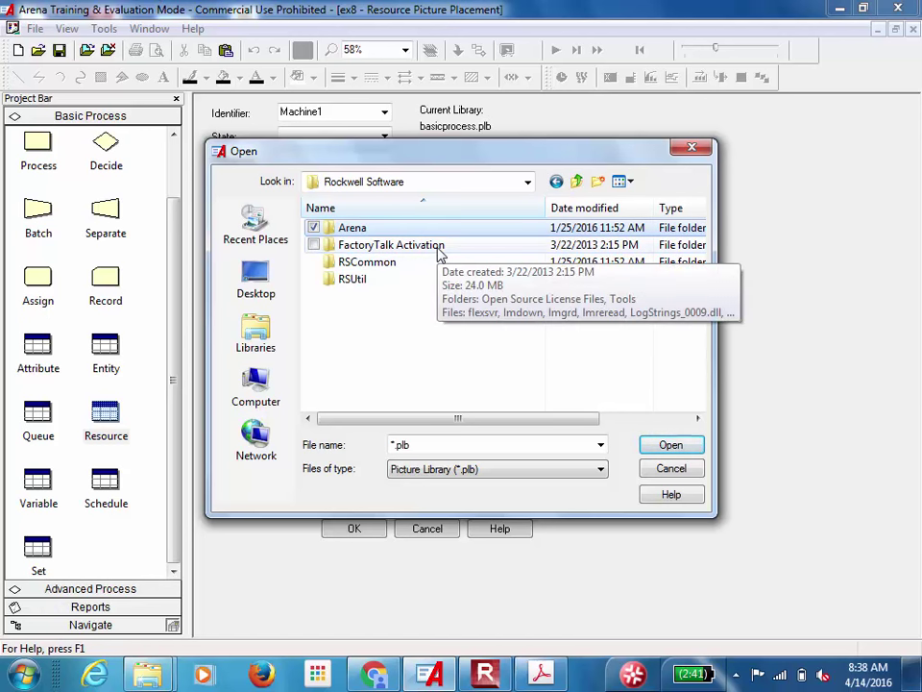
pyautogui.doubleClick(409, 279)
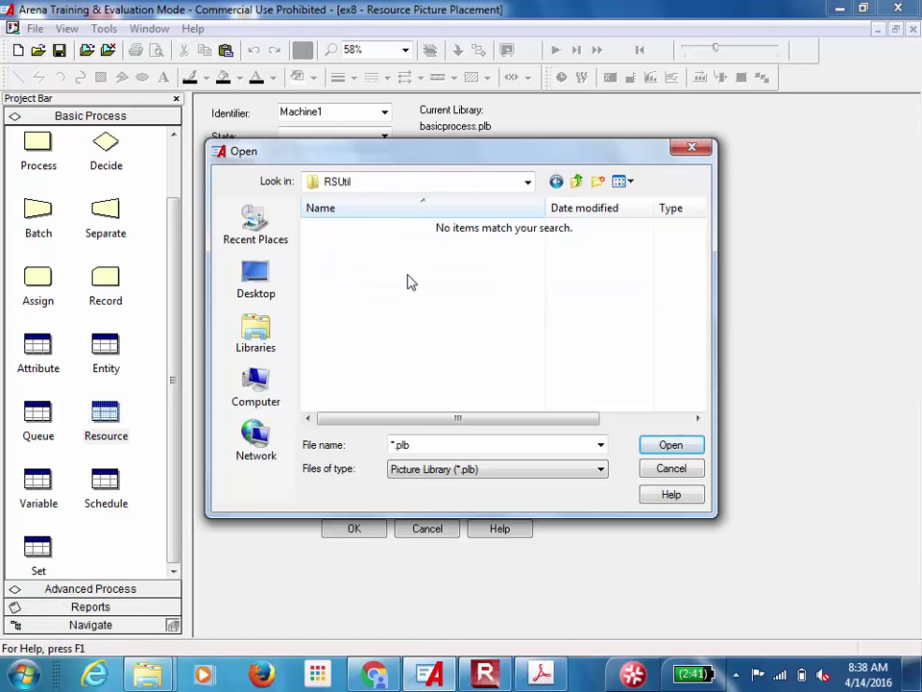
pyautogui.click(578, 181)
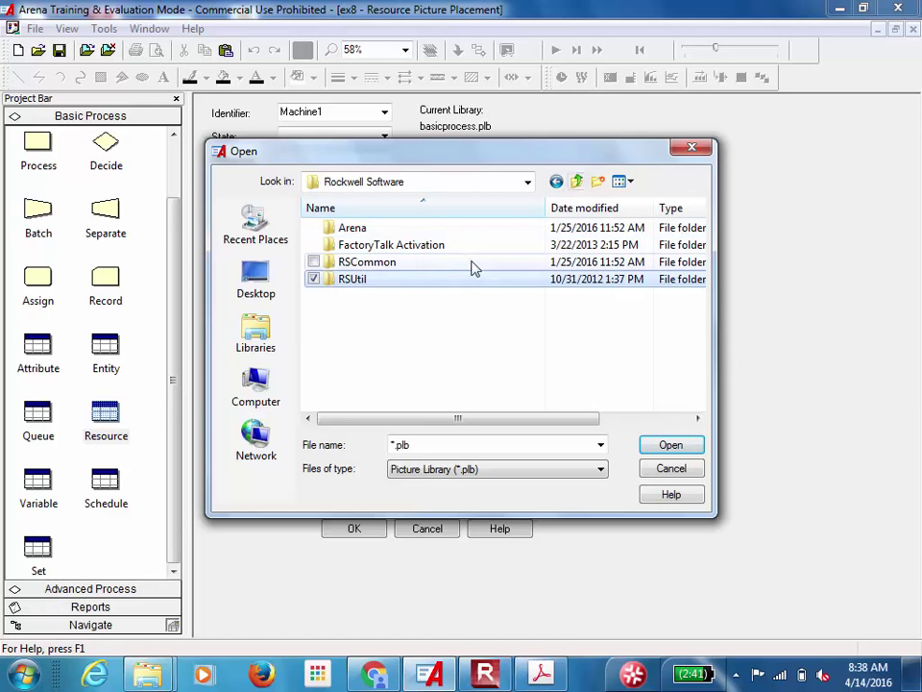
pyautogui.doubleClick(452, 265)
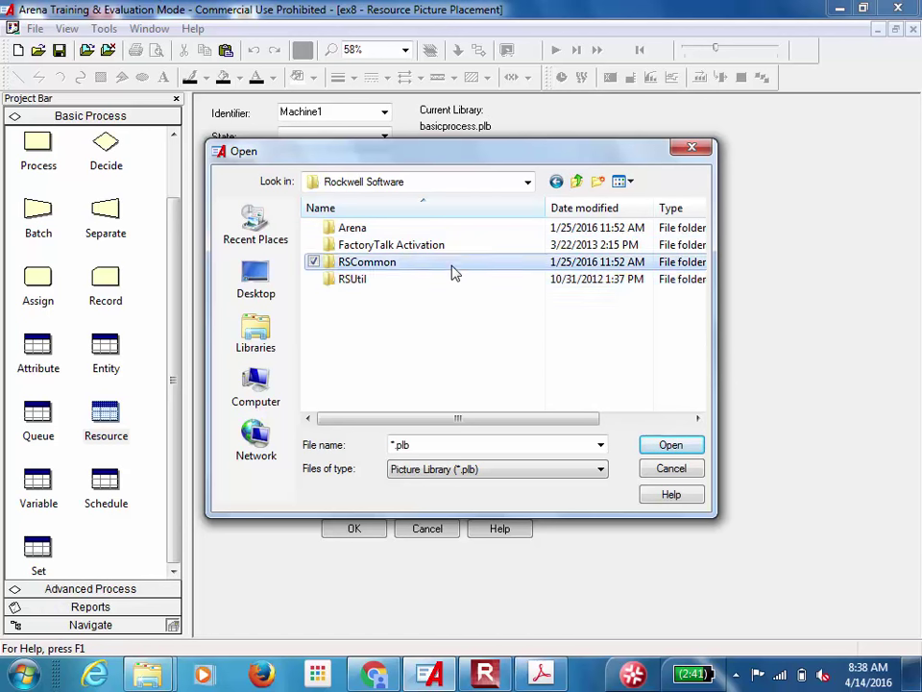
pyautogui.click(577, 182)
pyautogui.click(577, 182)
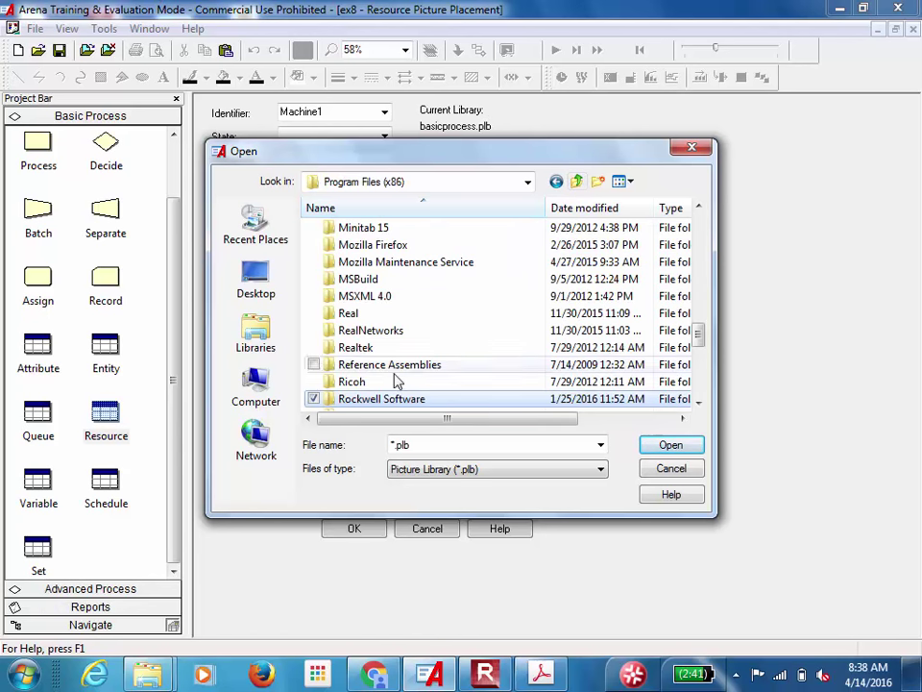
# Reopen the Arena folder under Rockwell Software and look for picture libraries in its Add-ins and Online Books folders
pyautogui.doubleClick(384, 402)
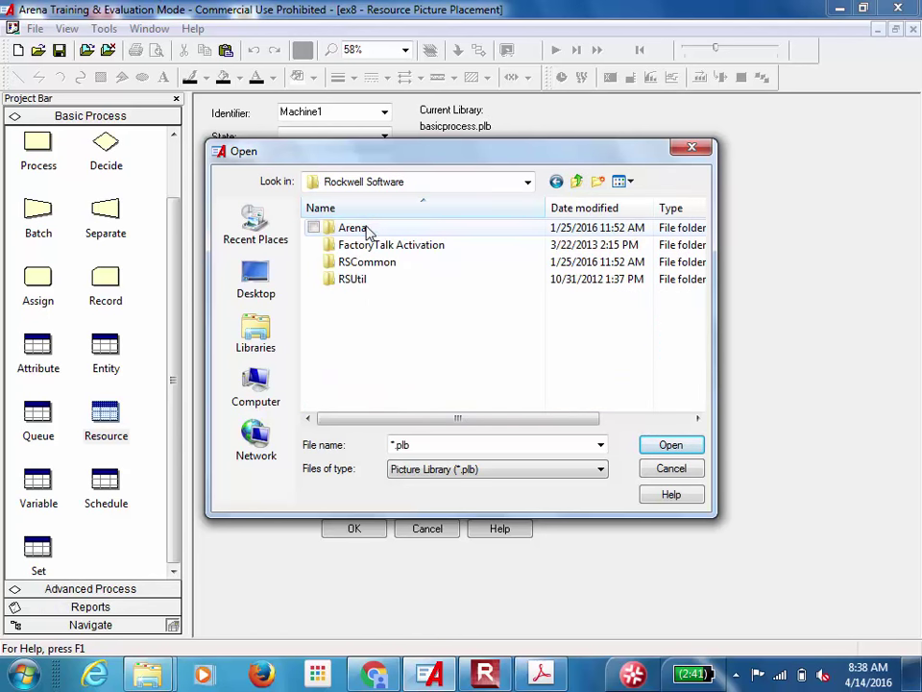
pyautogui.doubleClick(366, 228)
pyautogui.doubleClick(368, 231)
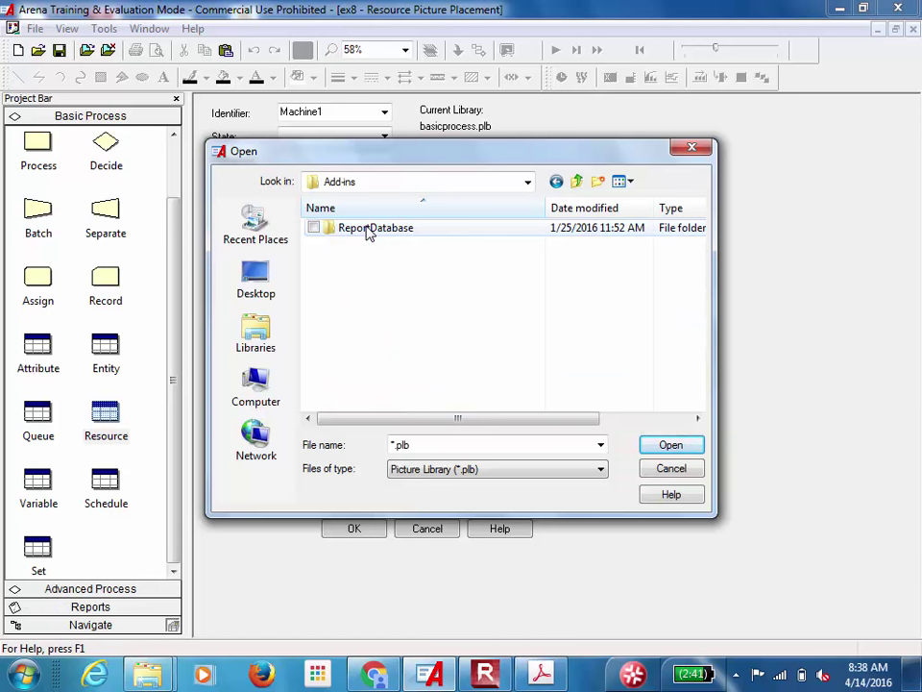
pyautogui.click(578, 182)
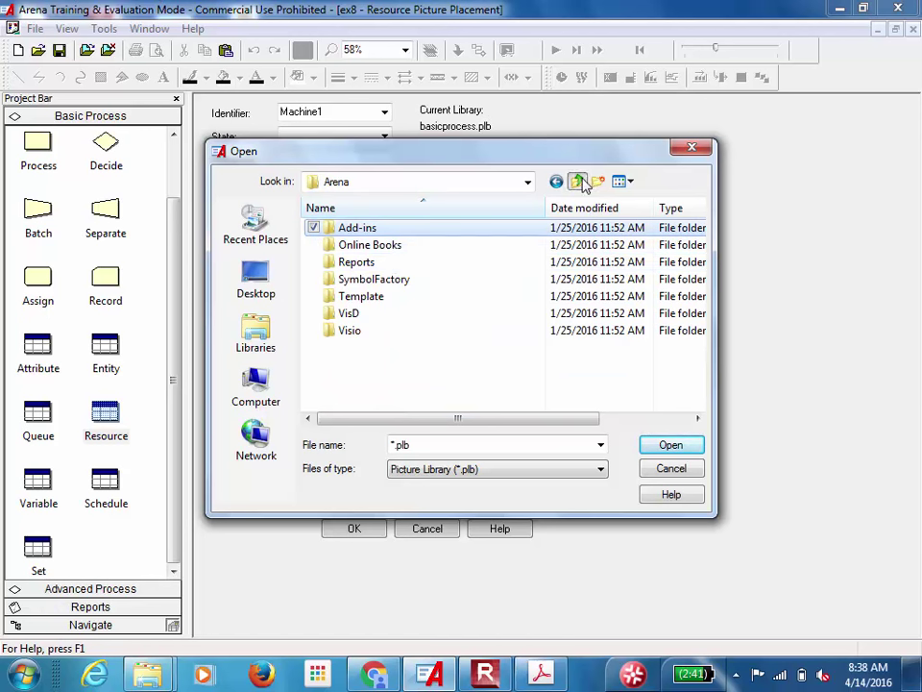
pyautogui.doubleClick(390, 248)
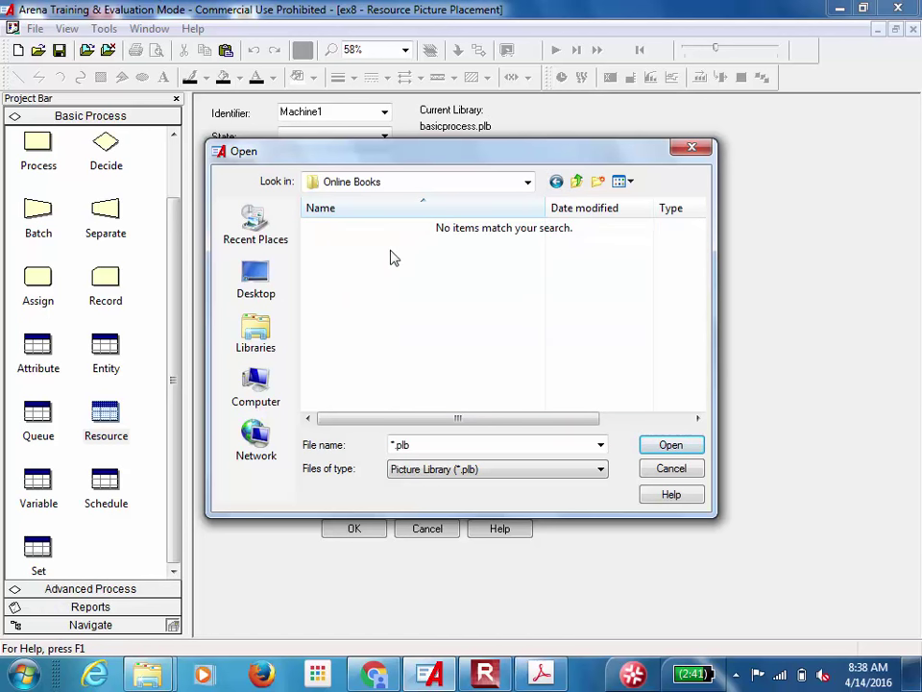
pyautogui.click(575, 183)
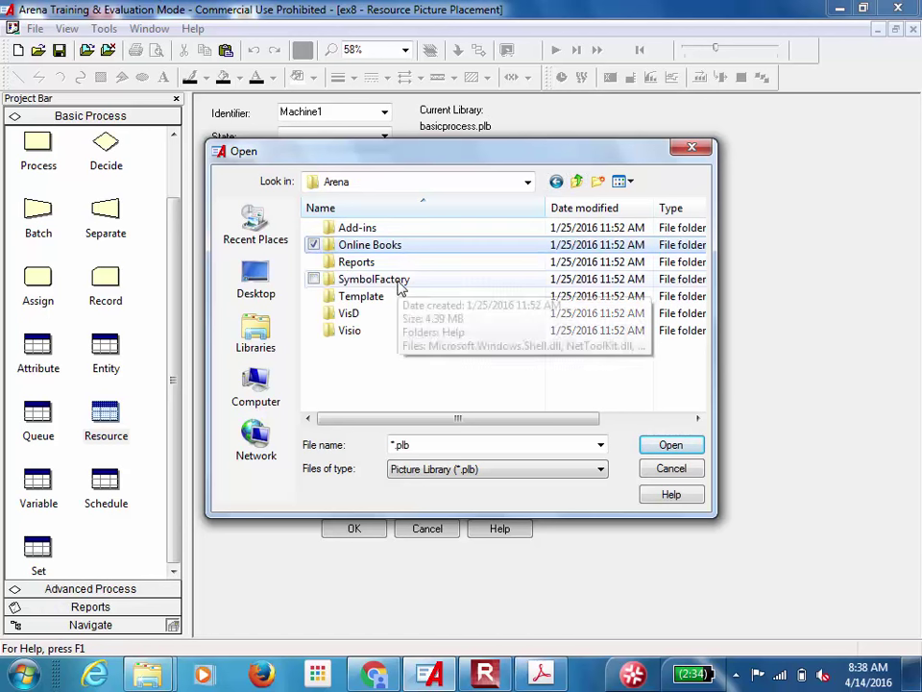
# Recheck the SymbolFactory folder and the Template folder with its OldArenaTemplates subfolder for picture libraries
pyautogui.doubleClick(400, 287)
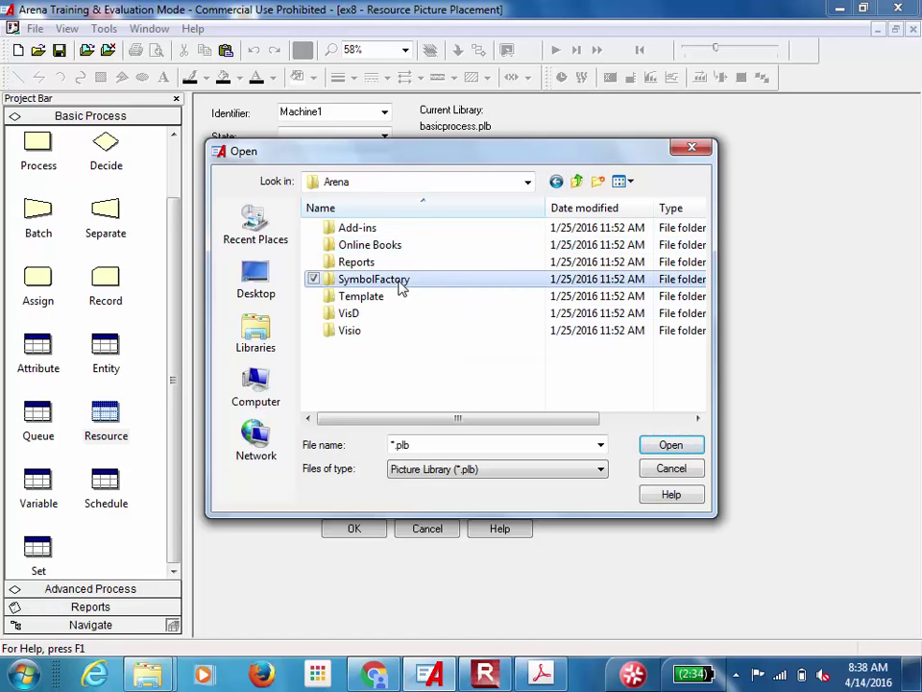
pyautogui.click(559, 184)
pyautogui.doubleClick(397, 295)
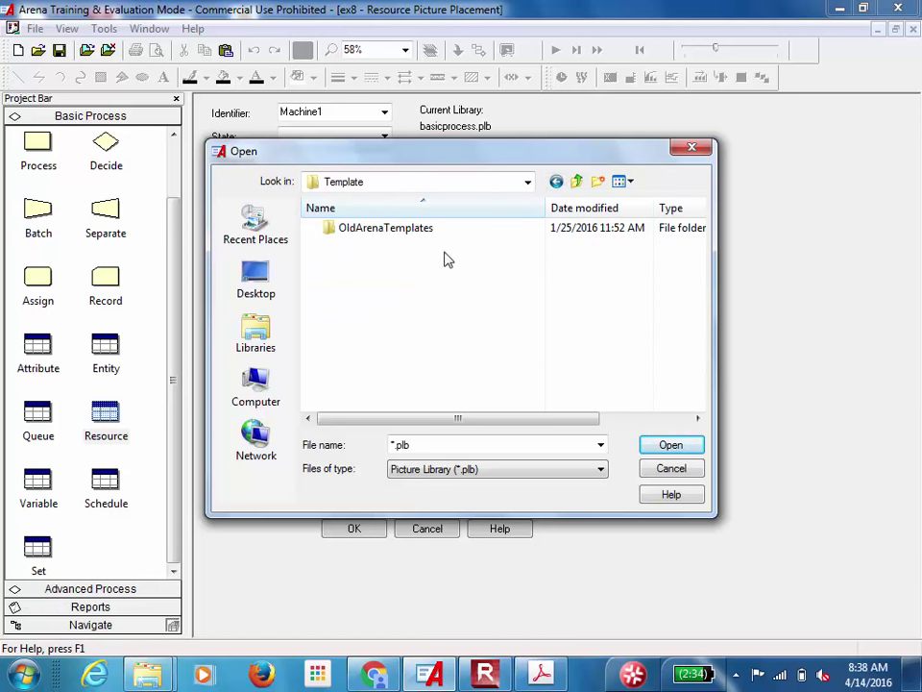
pyautogui.doubleClick(409, 233)
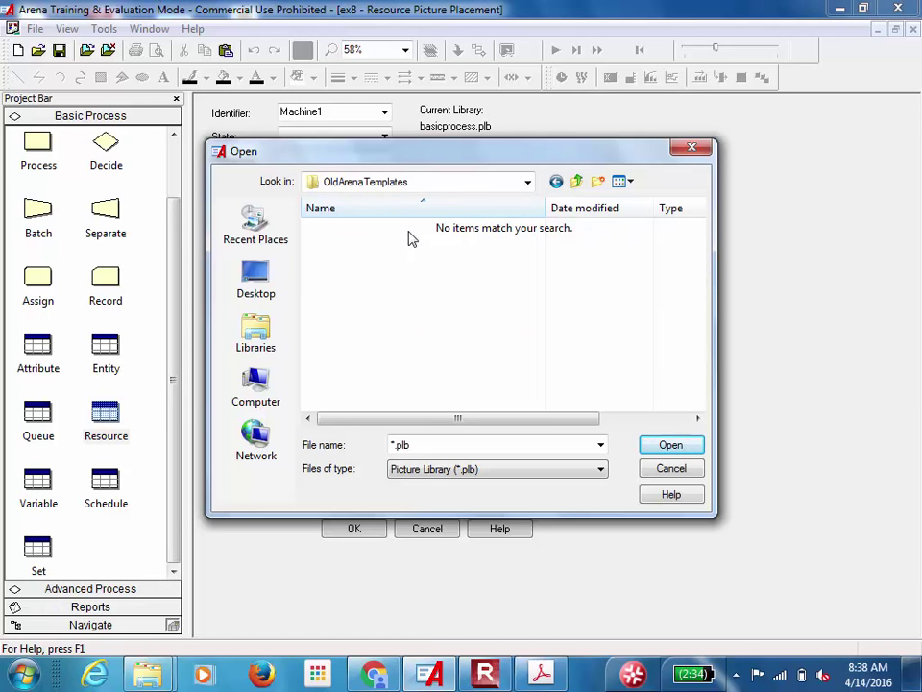
pyautogui.click(556, 182)
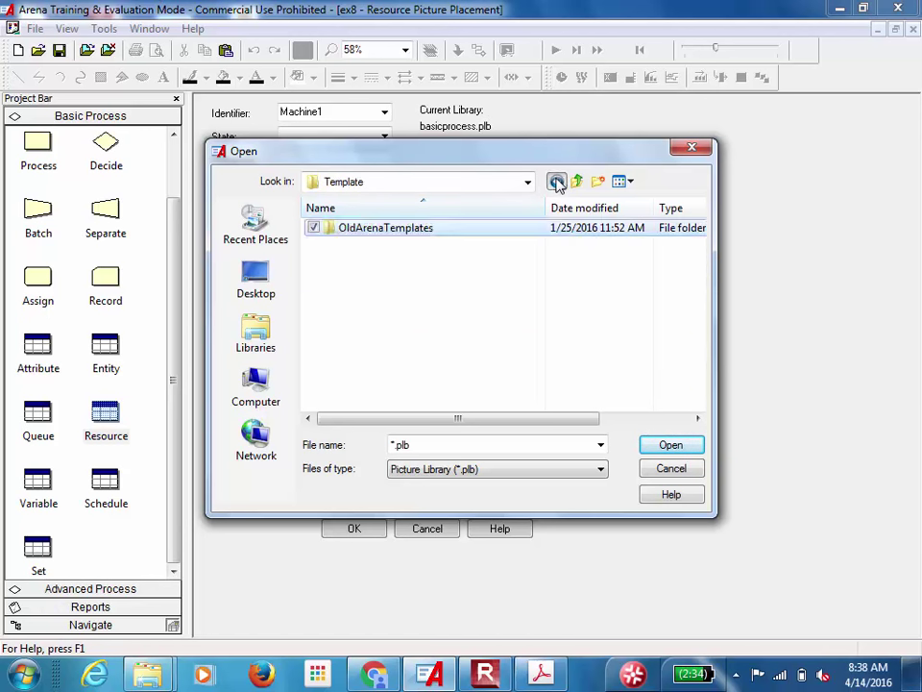
pyautogui.click(558, 182)
# Look for picture libraries in the VisD subfolders bin, Library and Packages with its Visualization folder, and in the Visio folder
pyautogui.doubleClick(410, 315)
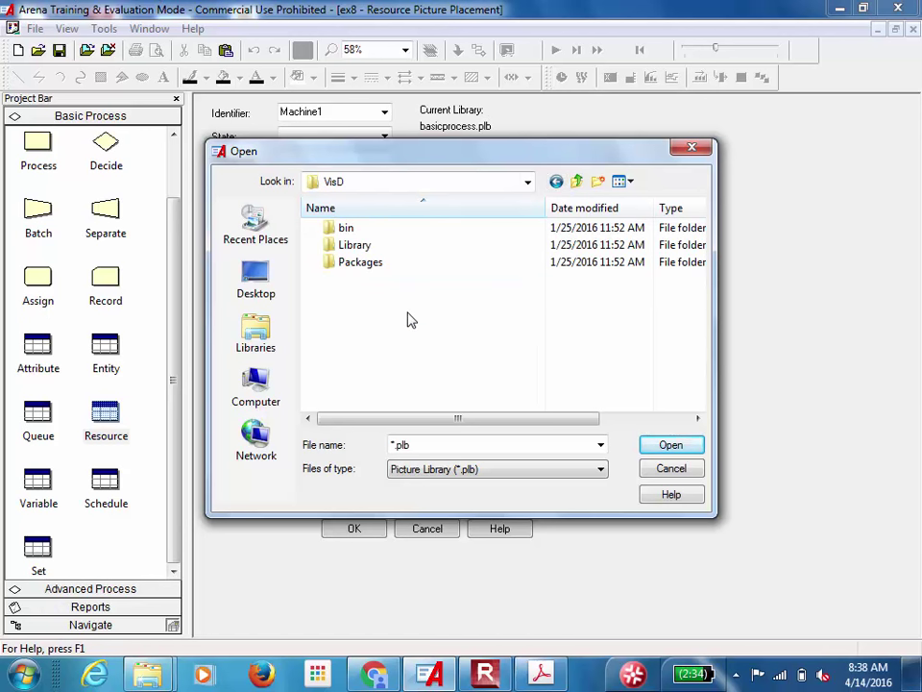
pyautogui.doubleClick(373, 231)
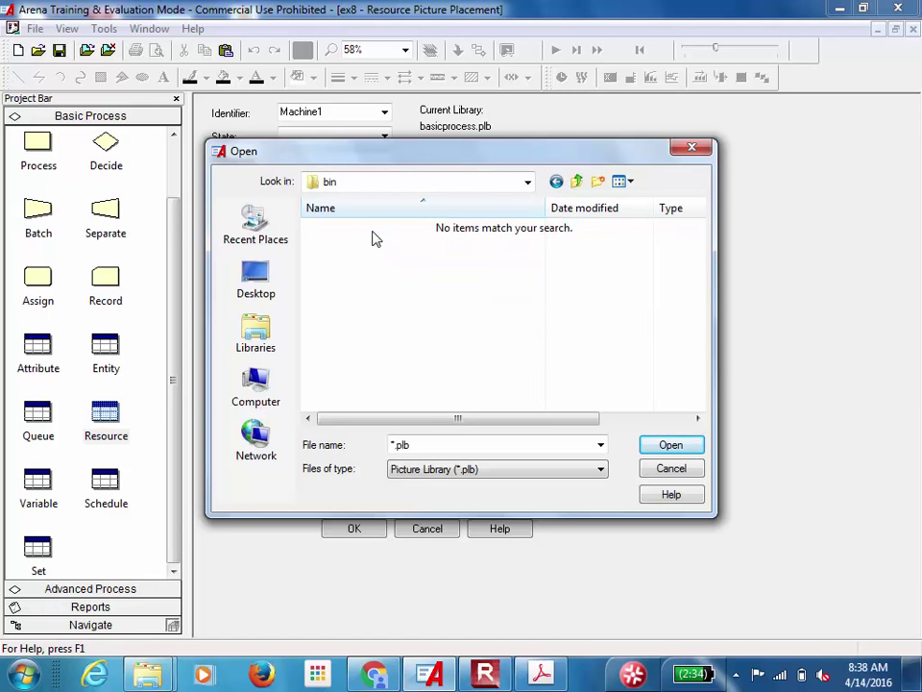
pyautogui.click(557, 182)
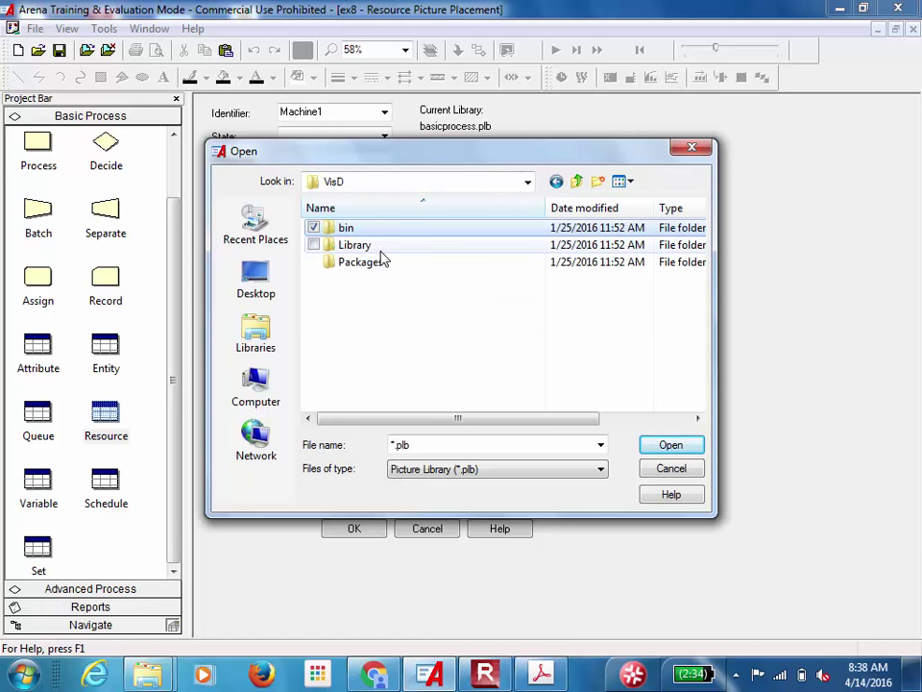
pyautogui.doubleClick(381, 252)
pyautogui.click(556, 181)
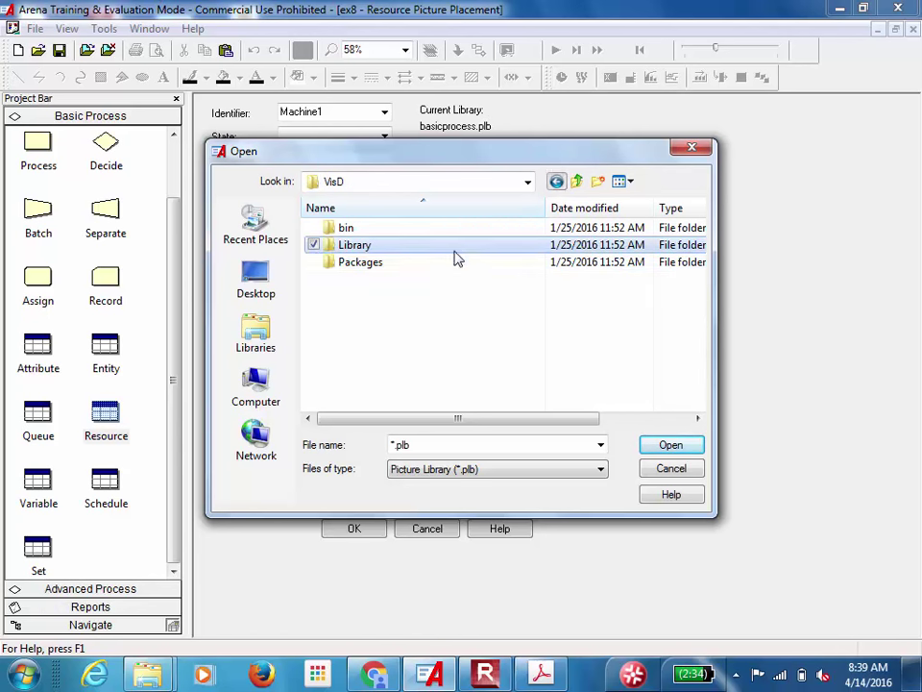
pyautogui.doubleClick(438, 264)
pyautogui.click(383, 232)
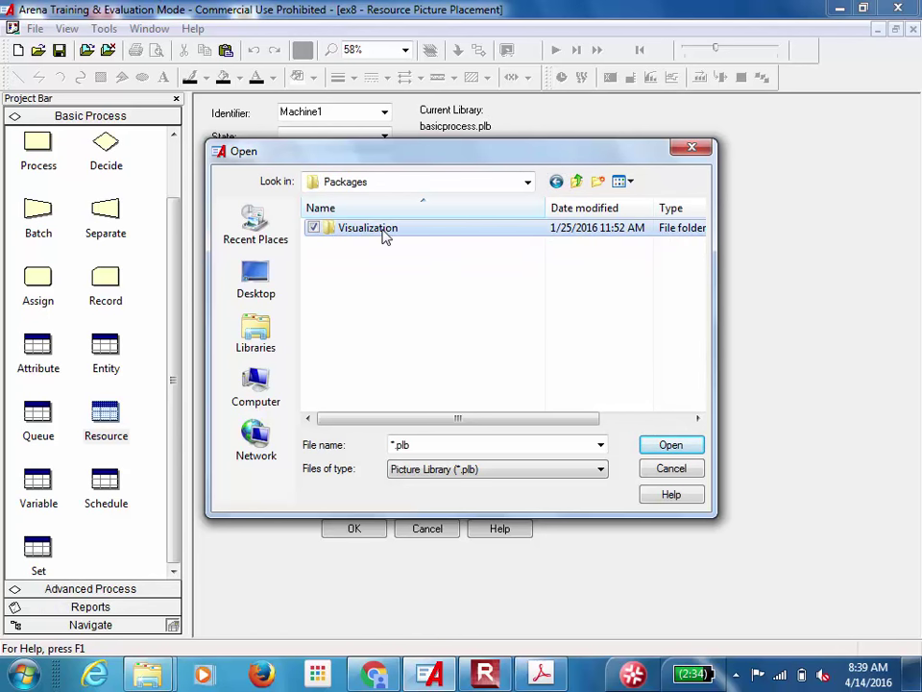
pyautogui.doubleClick(382, 232)
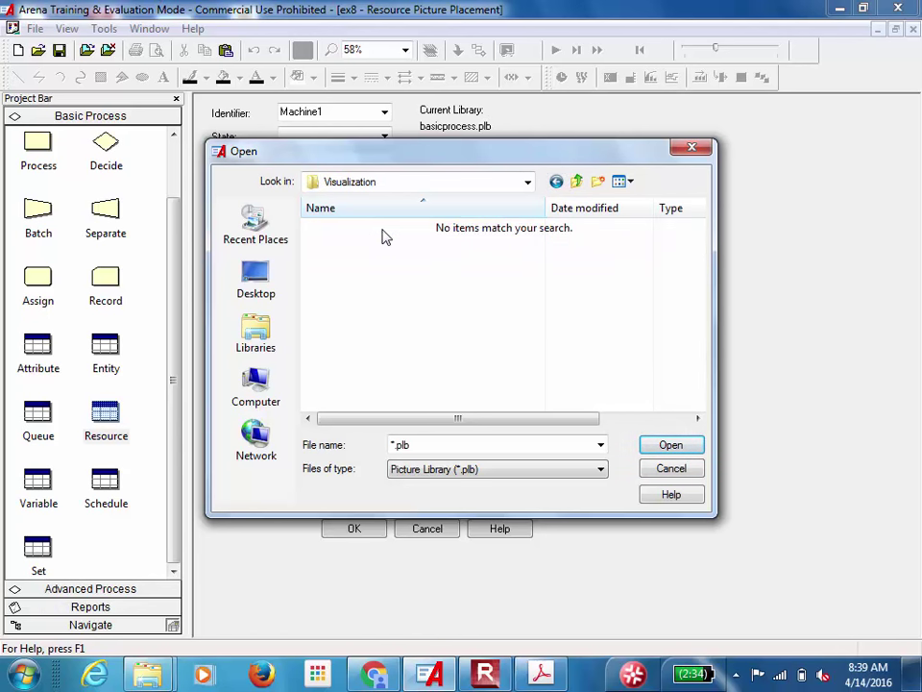
pyautogui.click(556, 181)
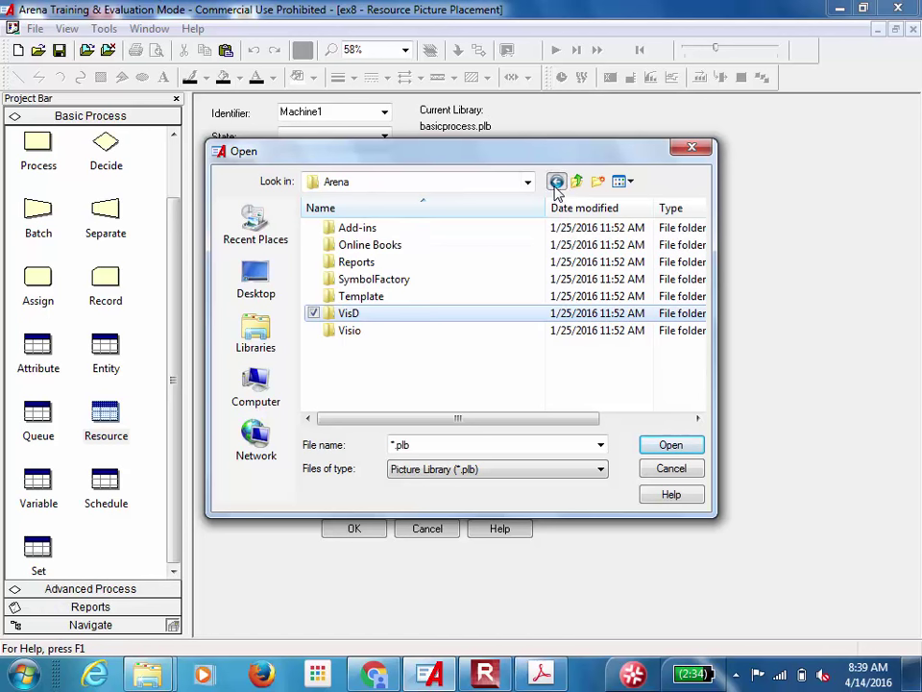
pyautogui.doubleClick(398, 331)
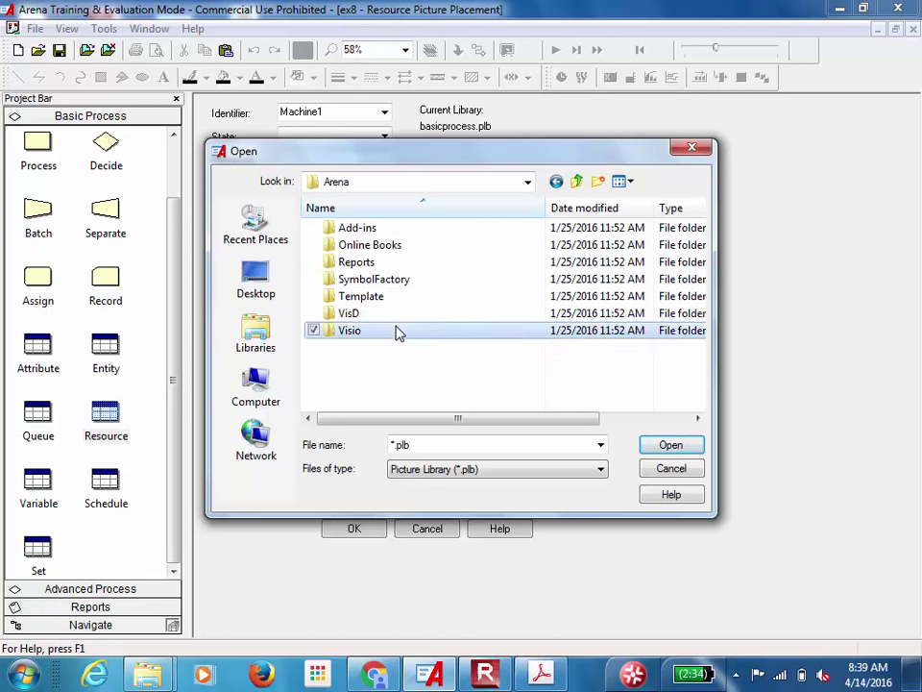
pyautogui.click(557, 182)
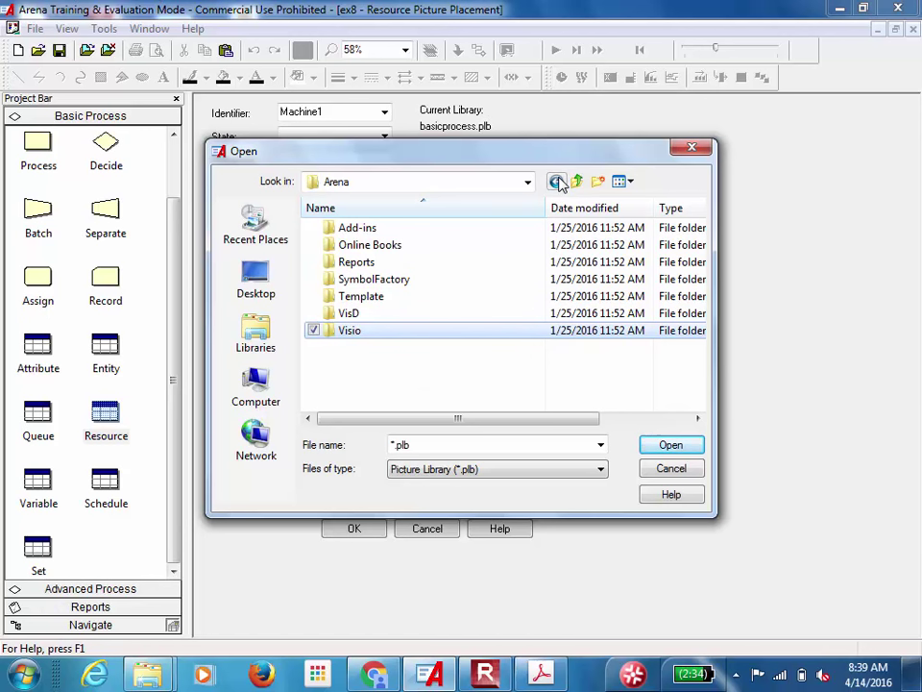
# Return to the Program Files (x86) folder and look through the folders listed around Rockwell Software
pyautogui.click(557, 182)
pyautogui.click(557, 182)
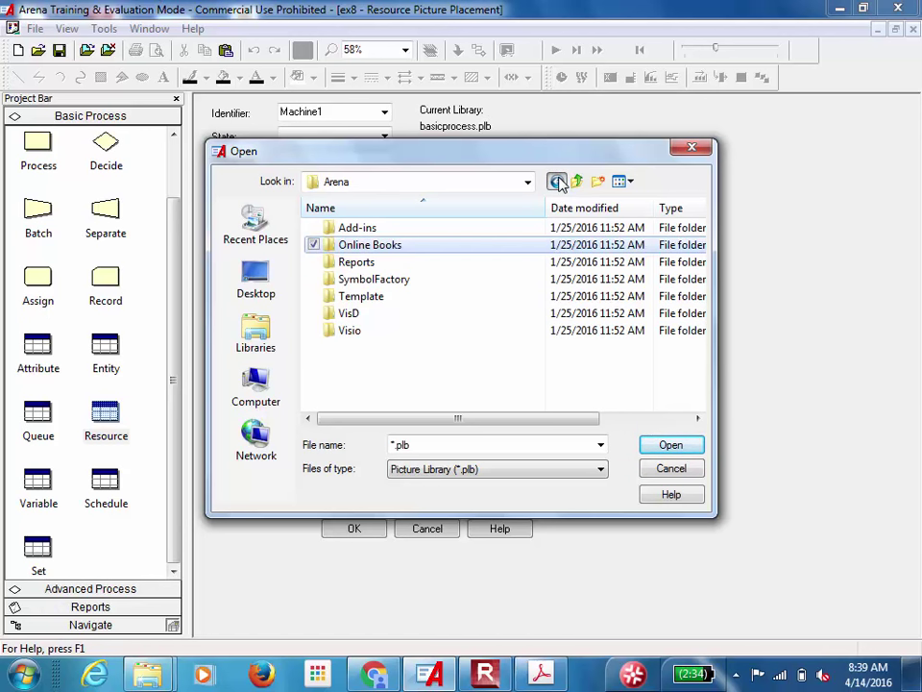
pyautogui.click(557, 182)
pyautogui.click(557, 181)
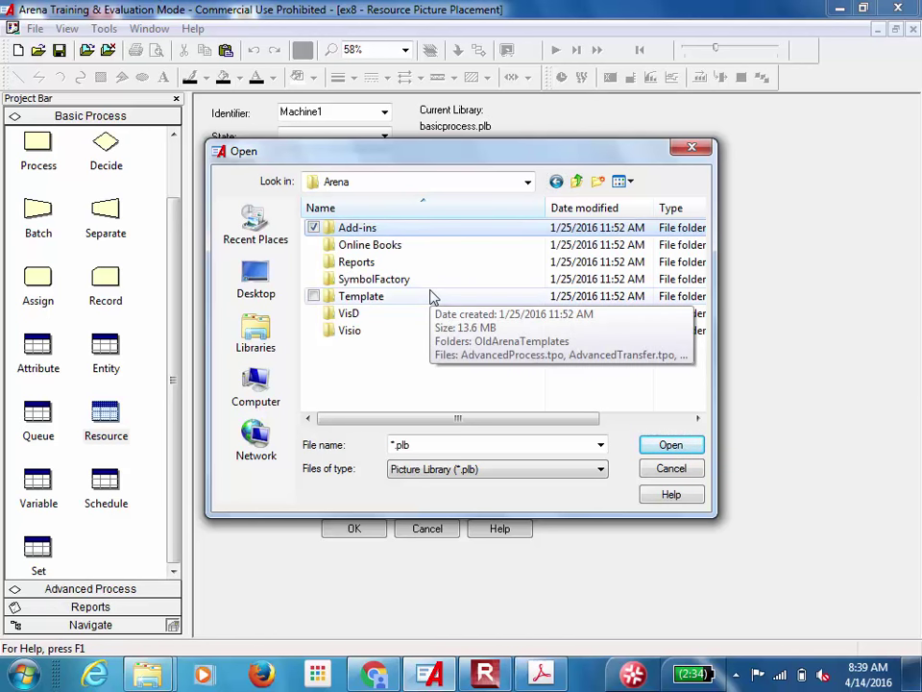
pyautogui.click(556, 182)
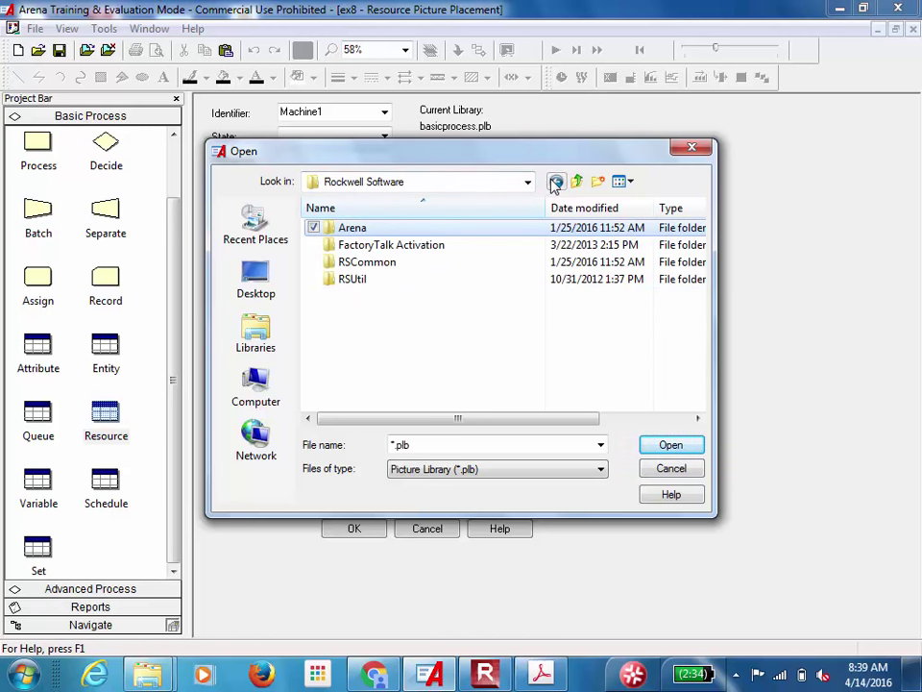
pyautogui.click(556, 183)
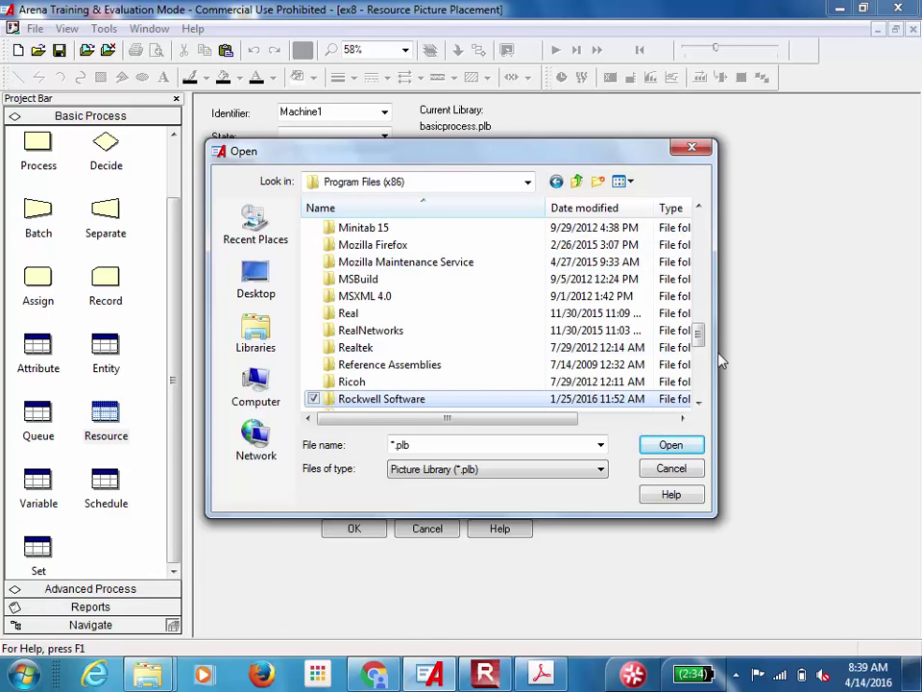
pyautogui.click(699, 403)
pyautogui.click(700, 403)
pyautogui.click(699, 404)
pyautogui.click(700, 404)
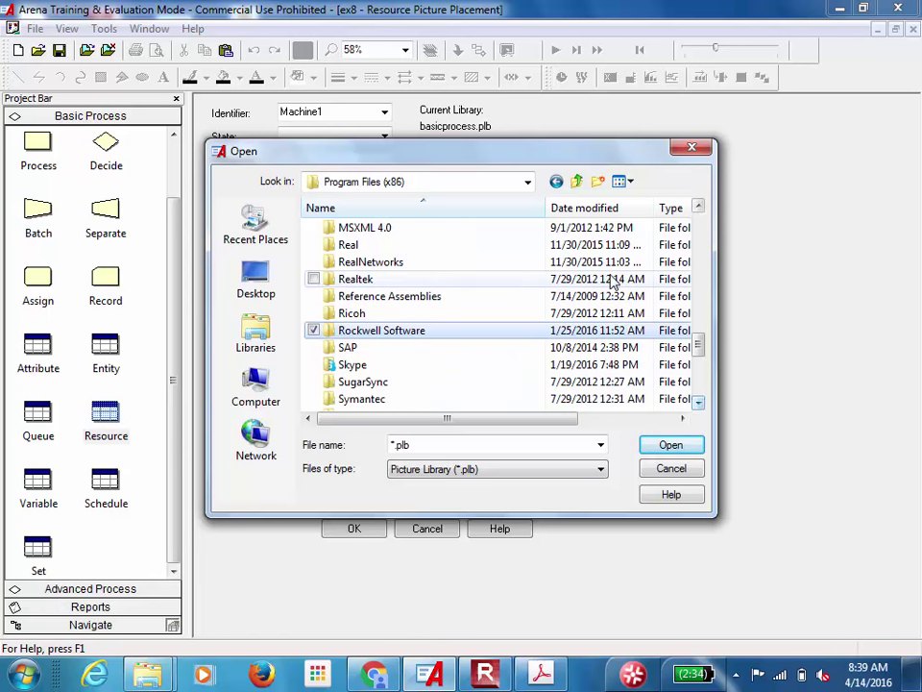
# Look through the folders listed in Program Files on the C drive for picture libraries
pyautogui.click(577, 182)
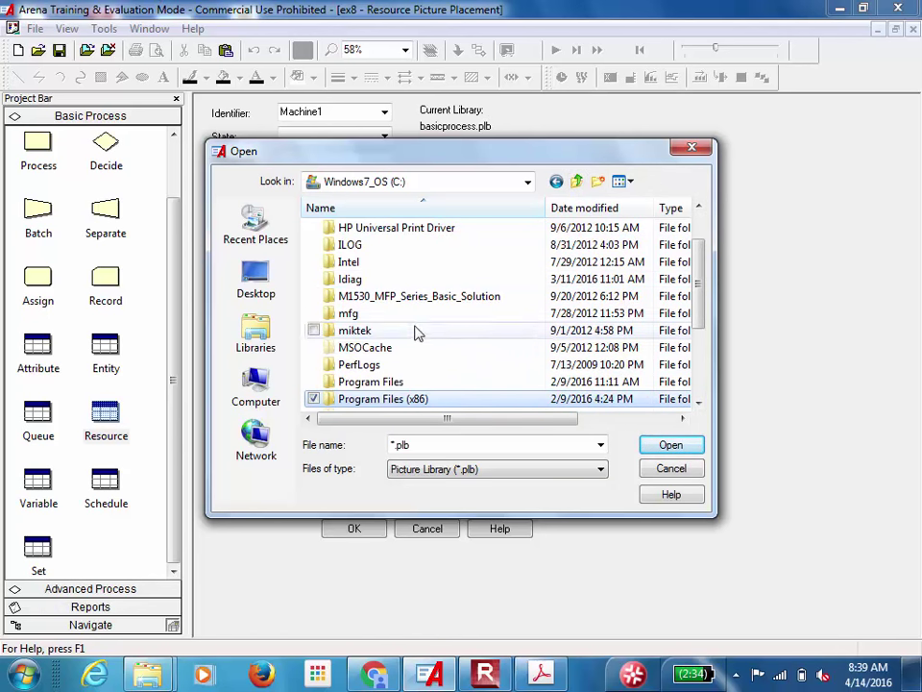
pyautogui.doubleClick(380, 382)
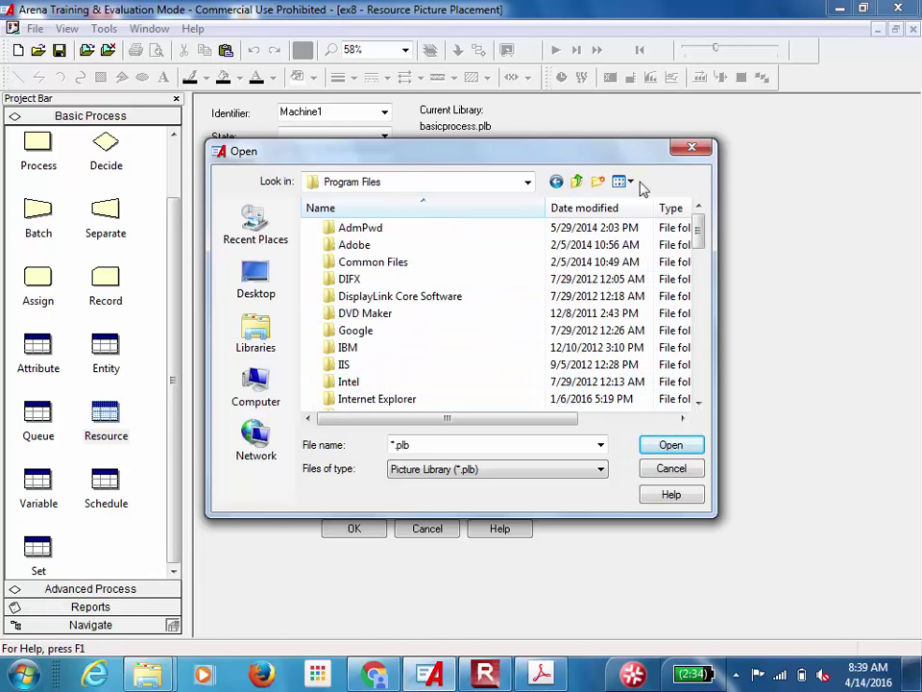
pyautogui.moveTo(698, 233); pyautogui.dragTo(689, 337)
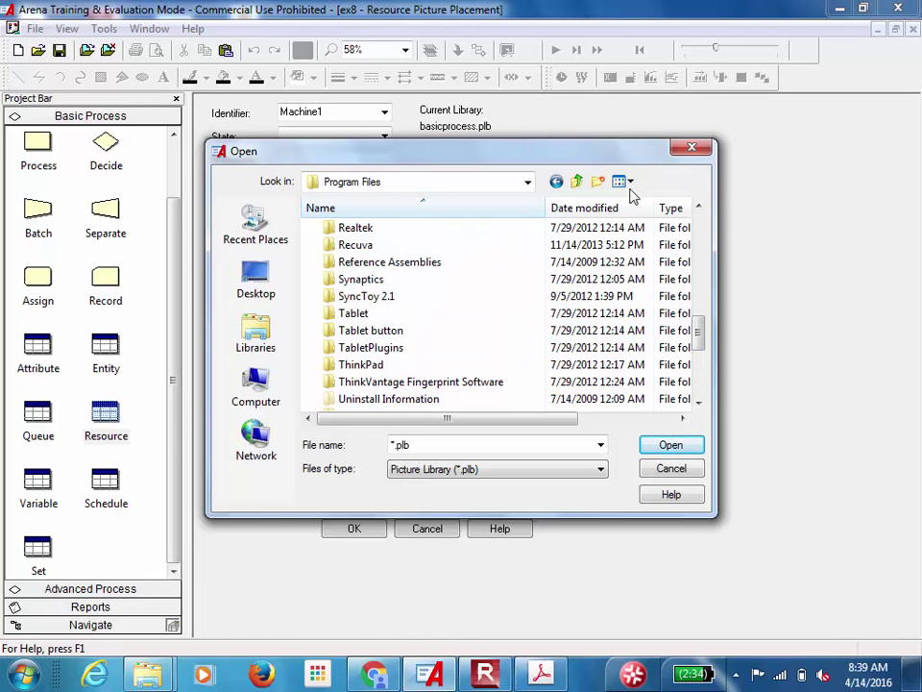
pyautogui.click(578, 182)
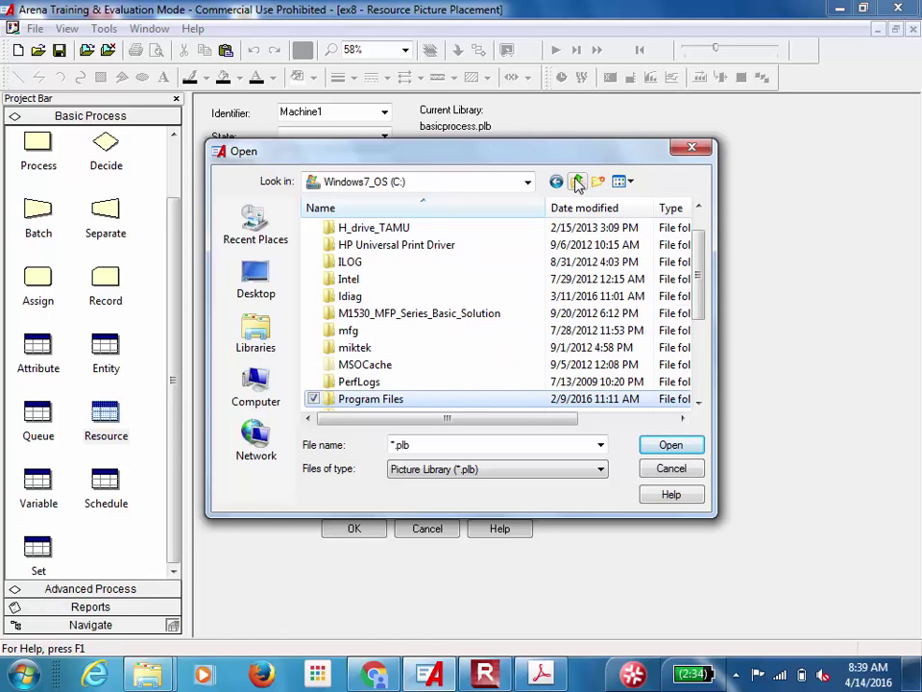
# Return to Rockwell Software in Program Files (x86) and look for picture libraries in its FactoryTalk Activation folder
pyautogui.moveTo(704, 305); pyautogui.dragTo(701, 325)
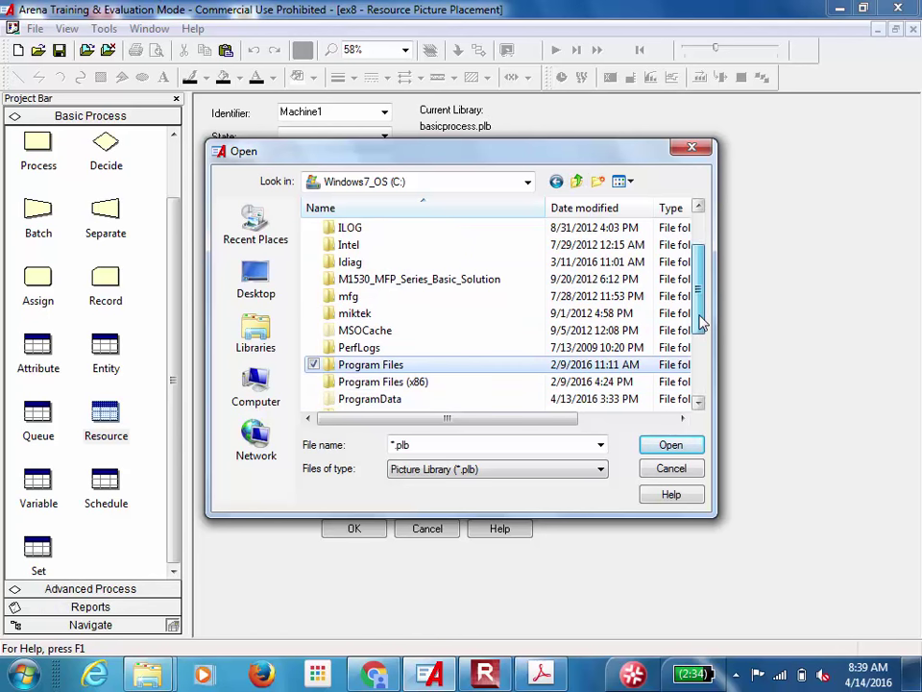
pyautogui.click(413, 382)
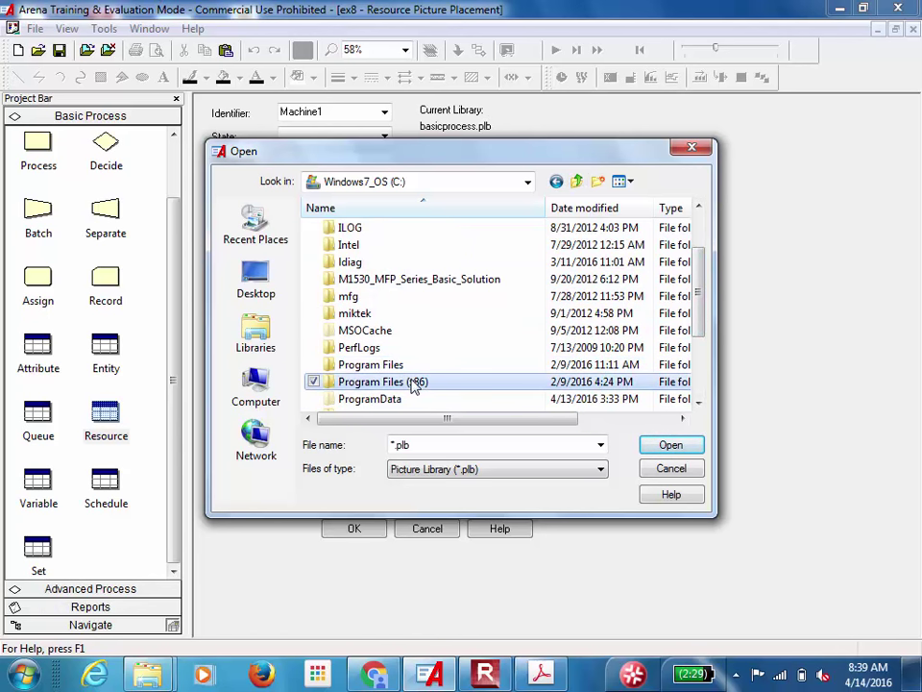
pyautogui.doubleClick(414, 382)
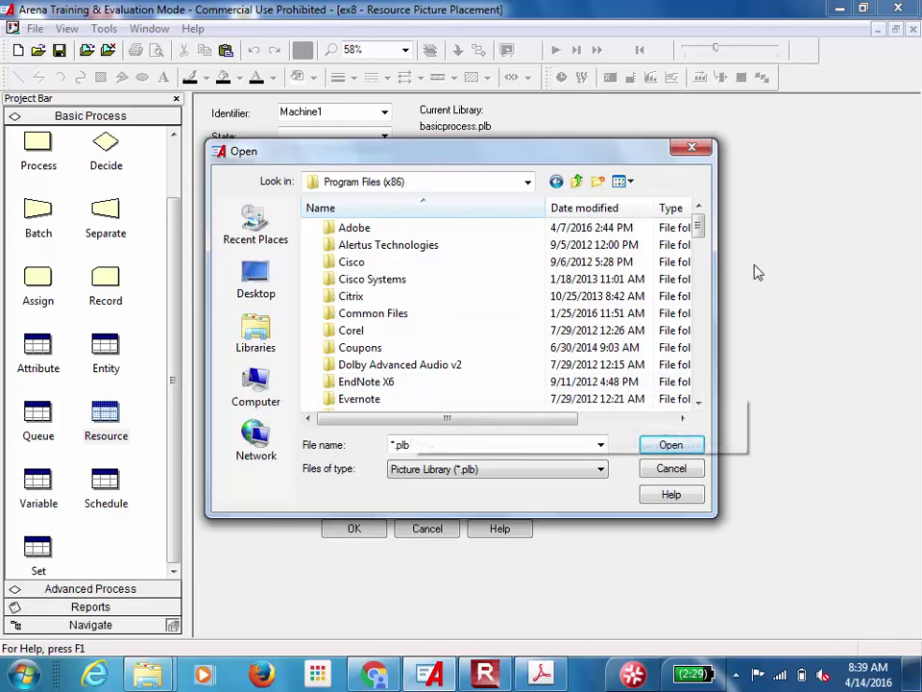
pyautogui.moveTo(704, 228); pyautogui.dragTo(713, 344)
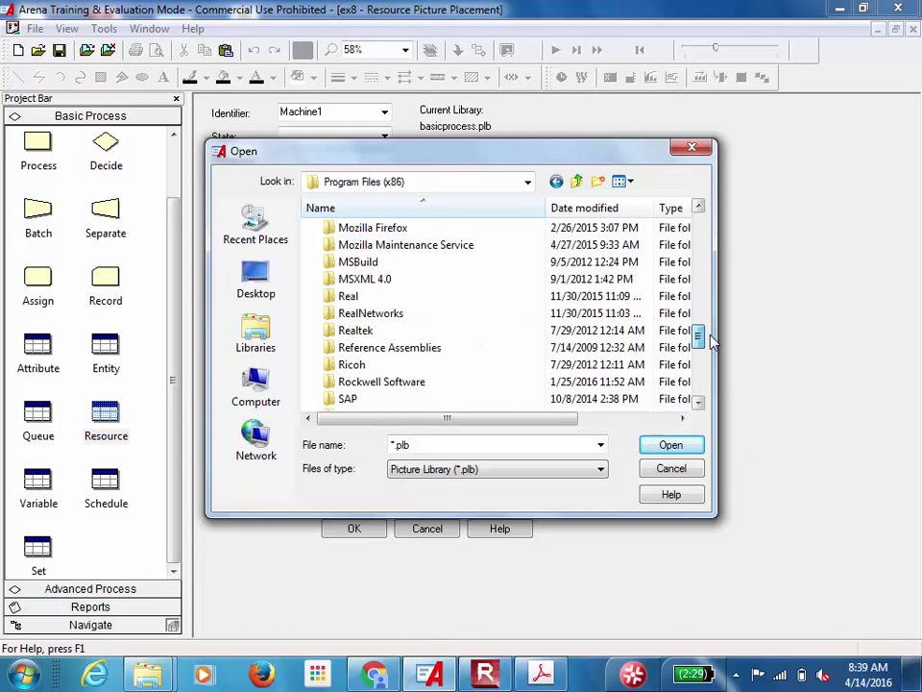
pyautogui.doubleClick(418, 391)
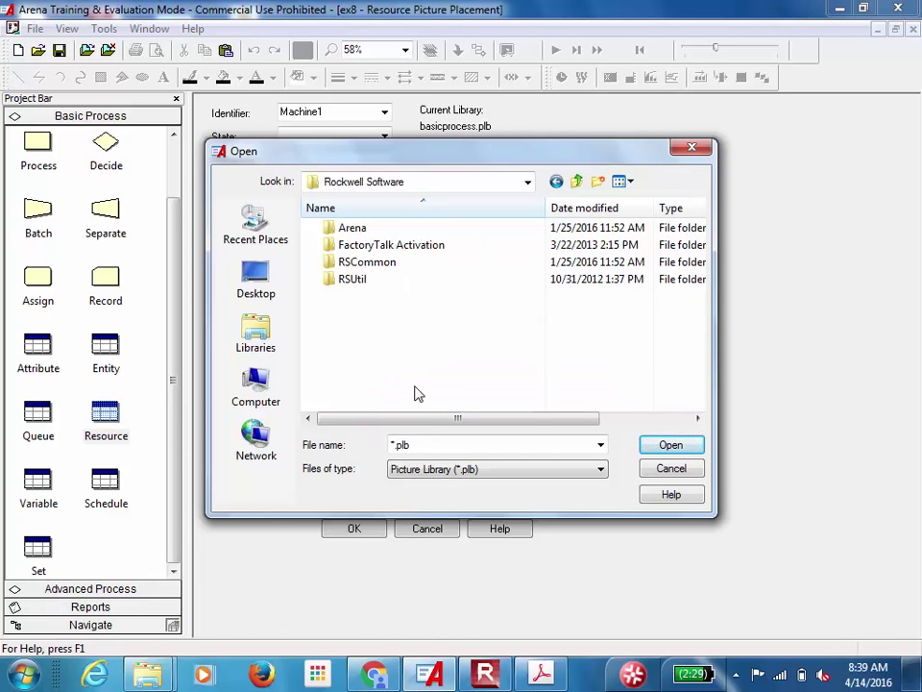
pyautogui.doubleClick(391, 245)
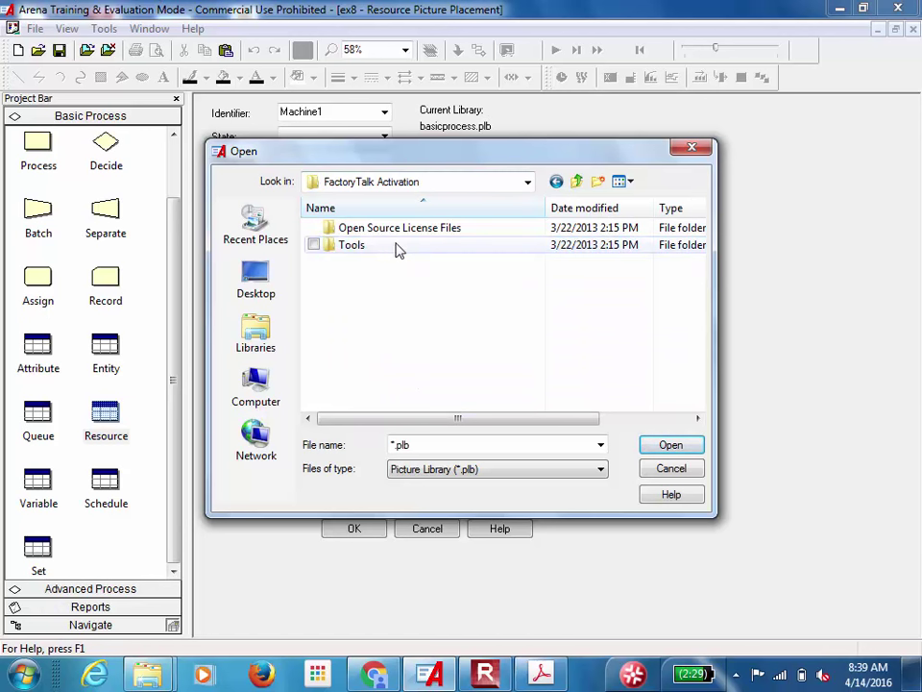
pyautogui.click(576, 181)
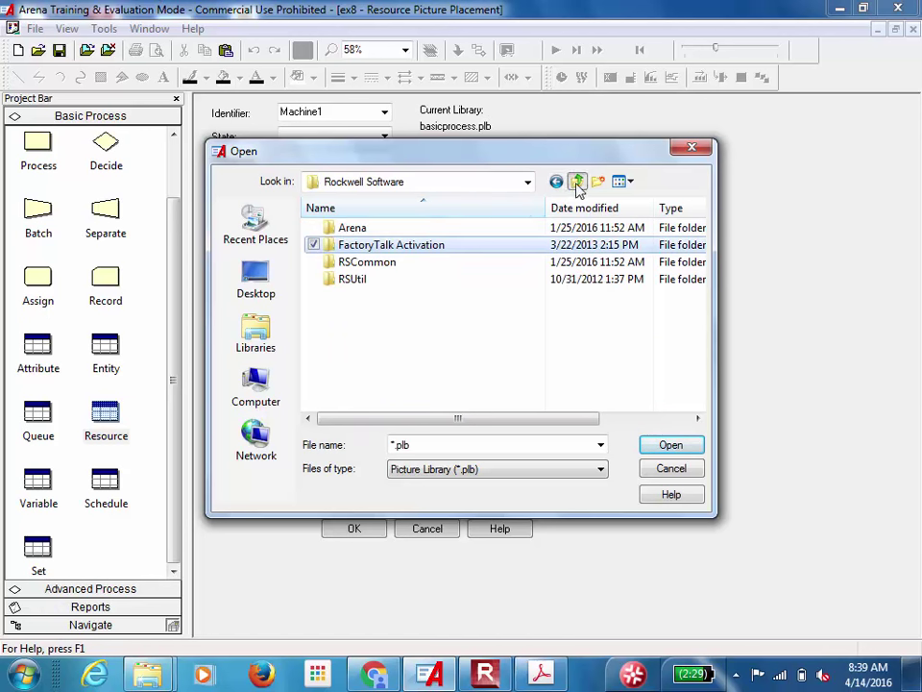
# Recheck the ReportDatabase subfolder of Arena's Add-ins folder for picture libraries
pyautogui.doubleClick(383, 231)
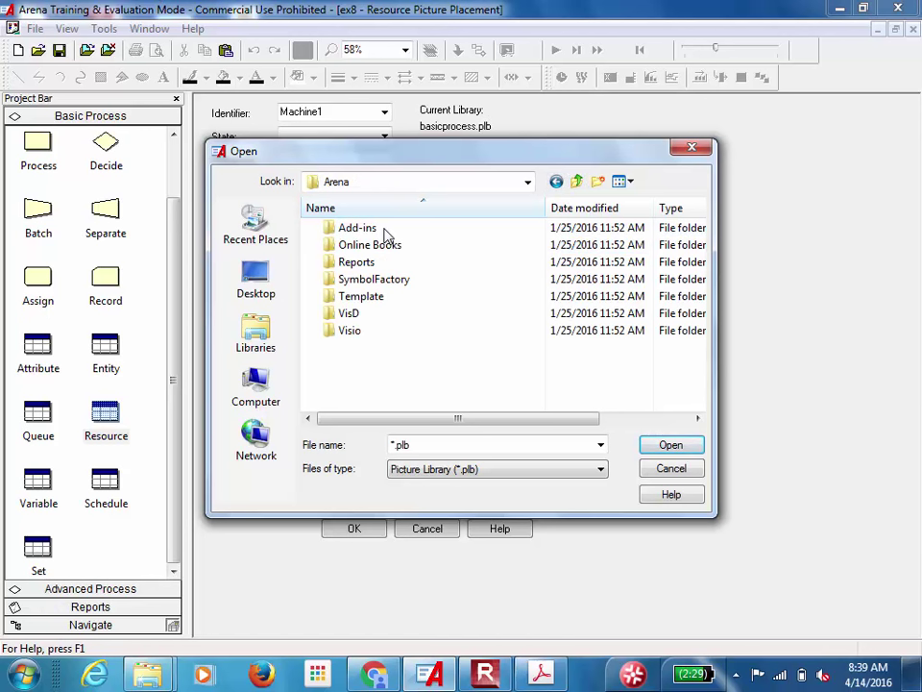
pyautogui.doubleClick(357, 229)
pyautogui.doubleClick(375, 229)
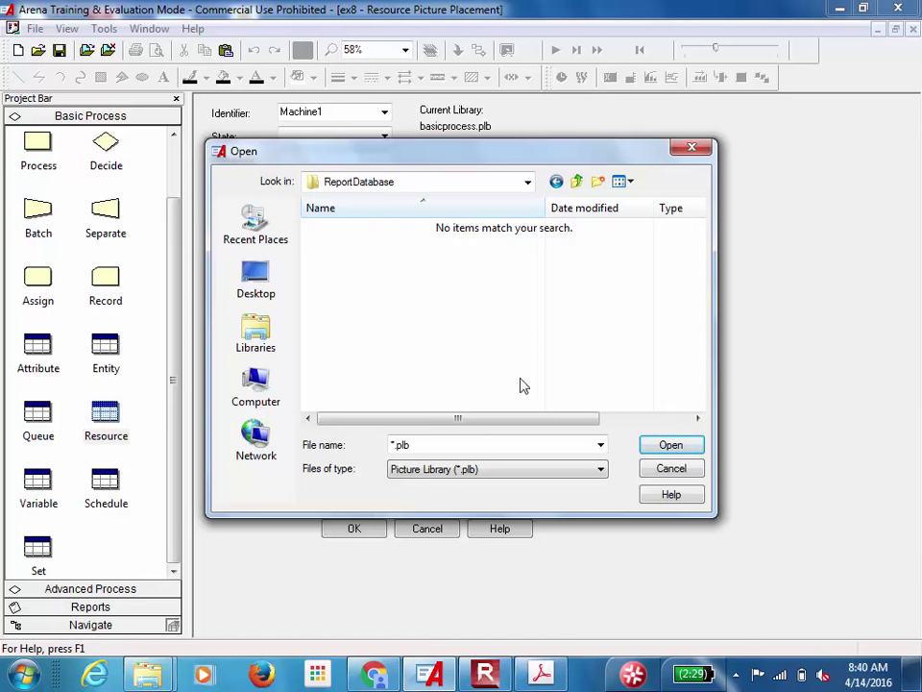
pyautogui.click(666, 469)
pyautogui.click(568, 469)
pyautogui.click(569, 474)
pyautogui.click(562, 181)
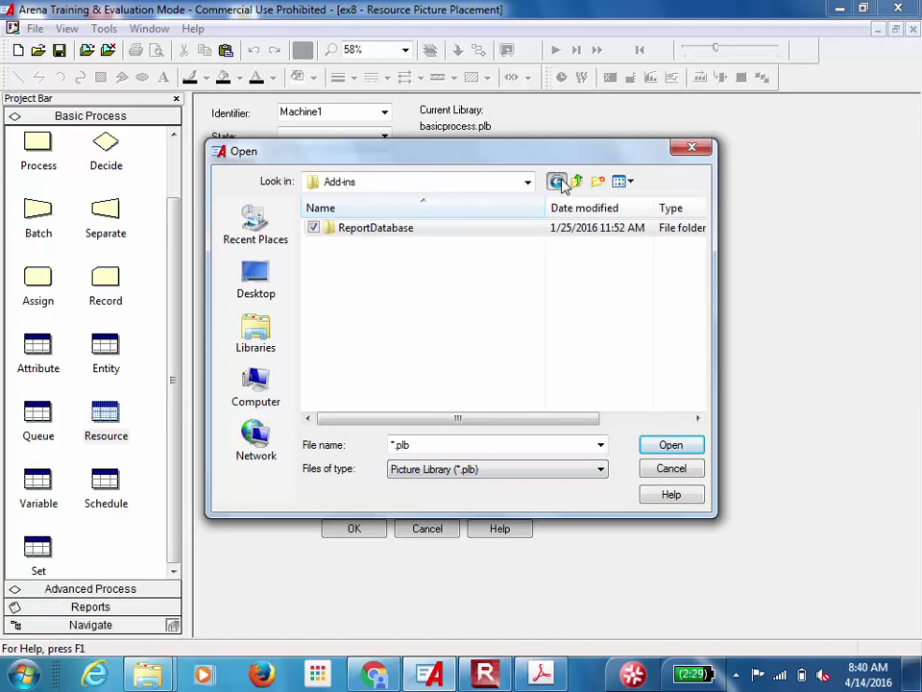
pyautogui.click(560, 182)
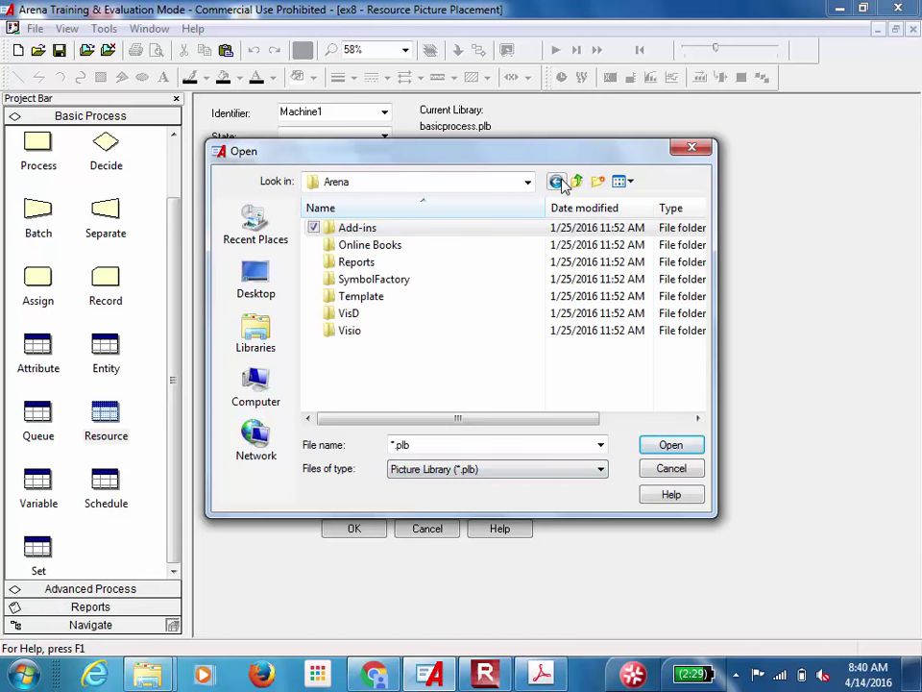
# Recheck the OldArenaTemplates subfolder of the Template folder for picture libraries and abandon the library search
pyautogui.doubleClick(405, 302)
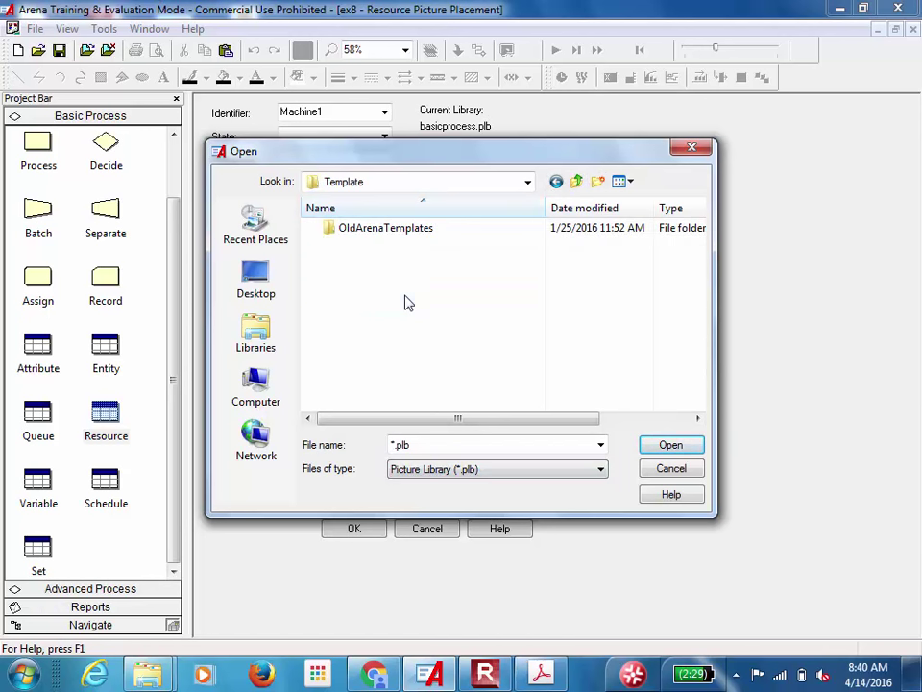
pyautogui.doubleClick(398, 230)
pyautogui.click(503, 472)
pyautogui.click(509, 470)
pyautogui.click(667, 451)
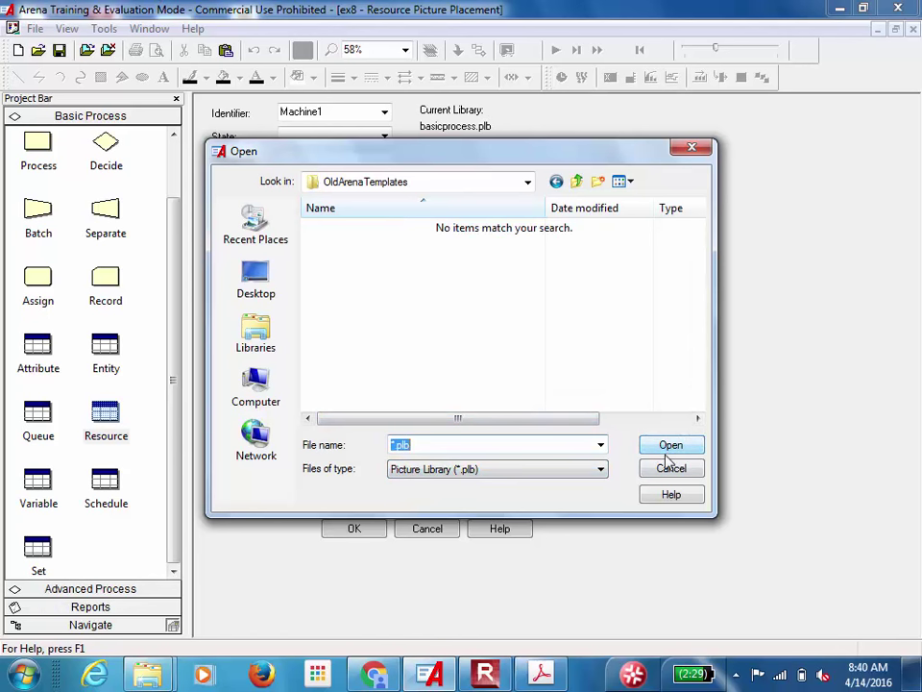
pyautogui.click(670, 471)
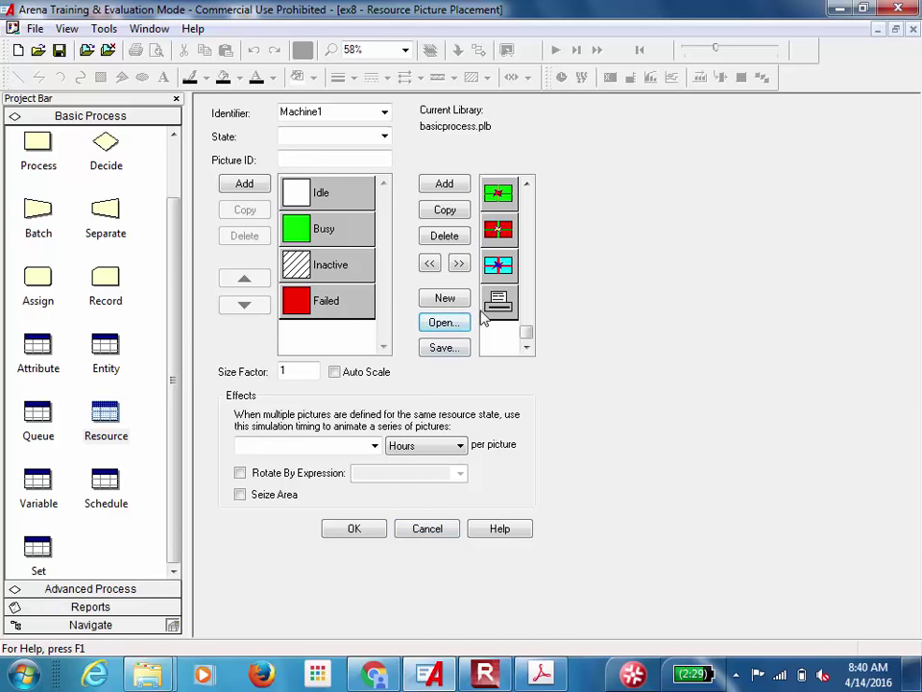
# Add an empty picture to the current library and look through its pictures and the resource state choices
pyautogui.click(461, 190)
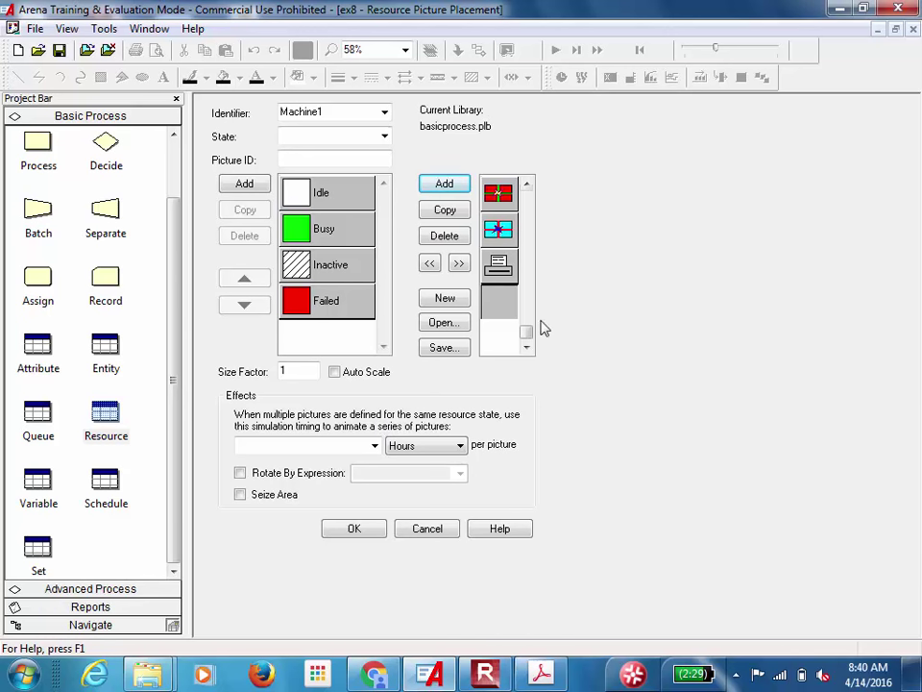
pyautogui.click(526, 184)
pyautogui.moveTo(530, 182); pyautogui.dragTo(529, 183)
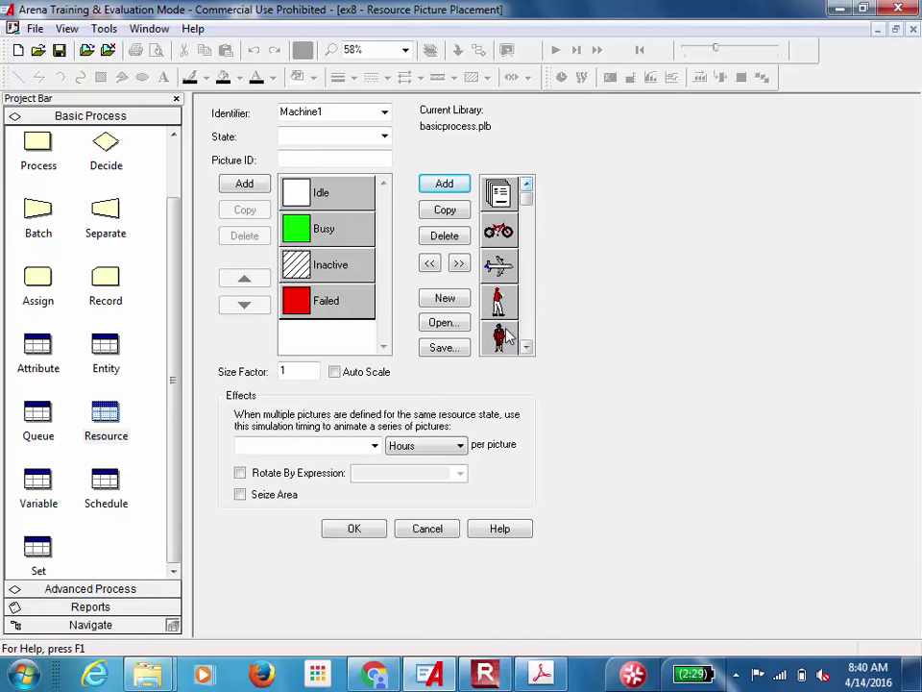
pyautogui.click(384, 138)
pyautogui.click(383, 137)
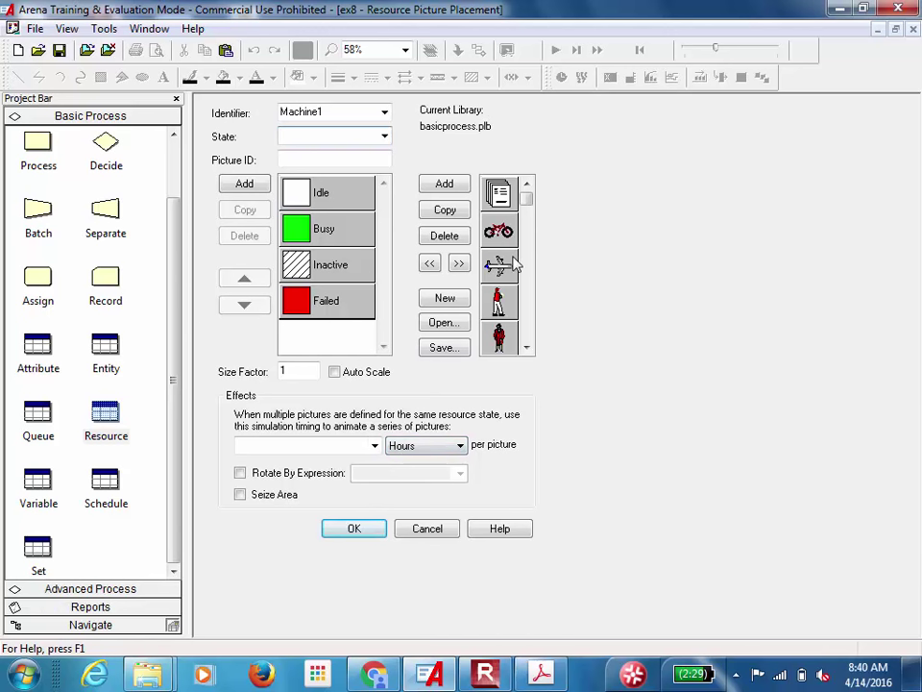
pyautogui.moveTo(527, 198)
pyautogui.mouseDown()
pyautogui.moveTo(535, 276)
pyautogui.moveTo(522, 330)
pyautogui.moveTo(534, 185)
pyautogui.mouseUp()
# Place the Machine1 resource picture below Create 1 without saving the library changes, and enlarge it to roughly the height of a module
pyautogui.click(355, 529)
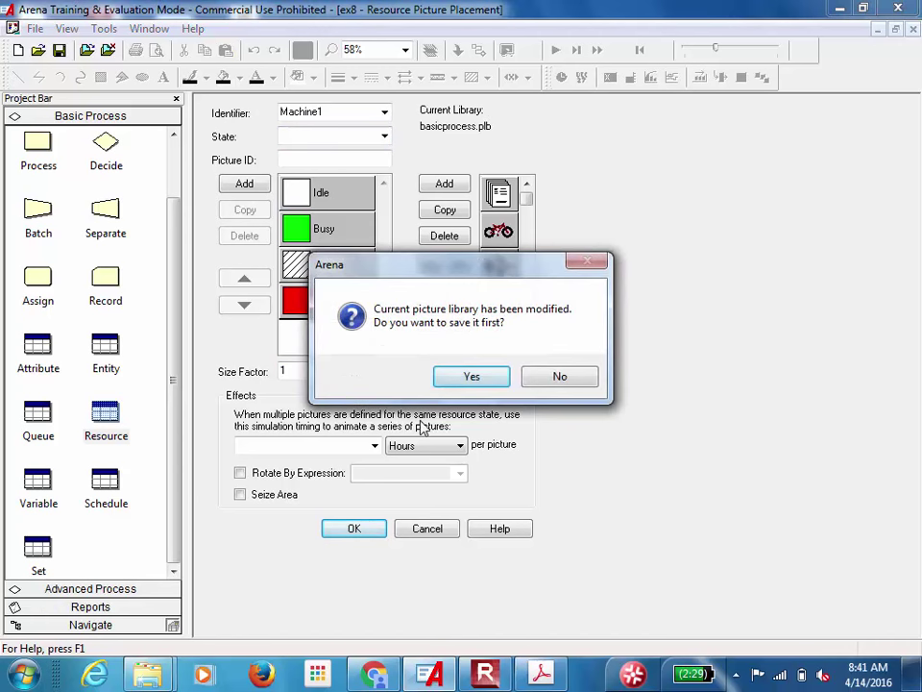
pyautogui.click(539, 375)
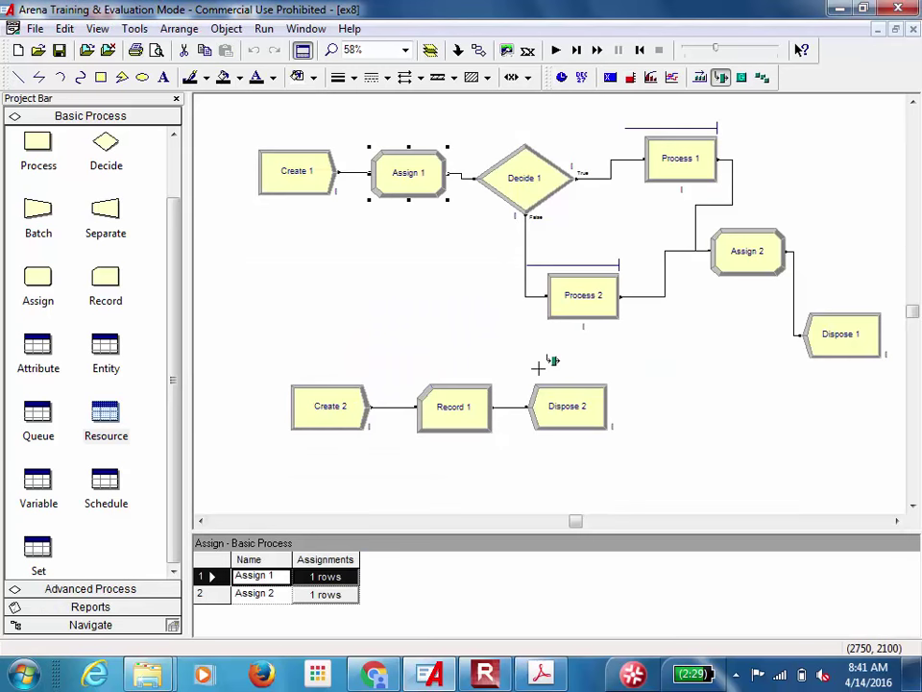
pyautogui.click(245, 268)
pyautogui.moveTo(255, 284); pyautogui.dragTo(294, 302)
pyautogui.click(363, 340)
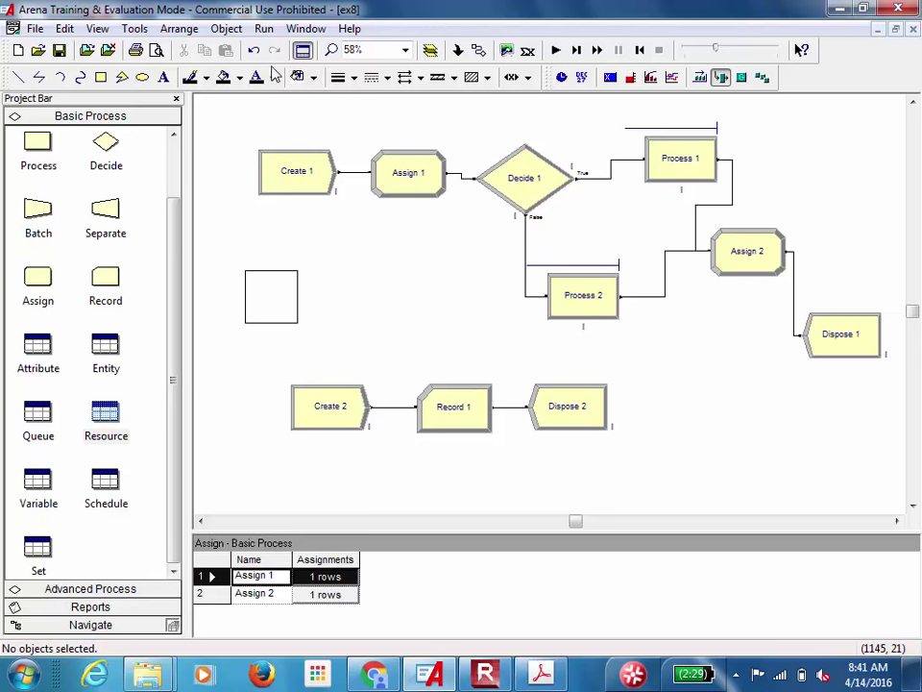
# Add the text label "machine 1" above the Machine1 resource picture and enlarge it to about the picture's width
pyautogui.click(164, 78)
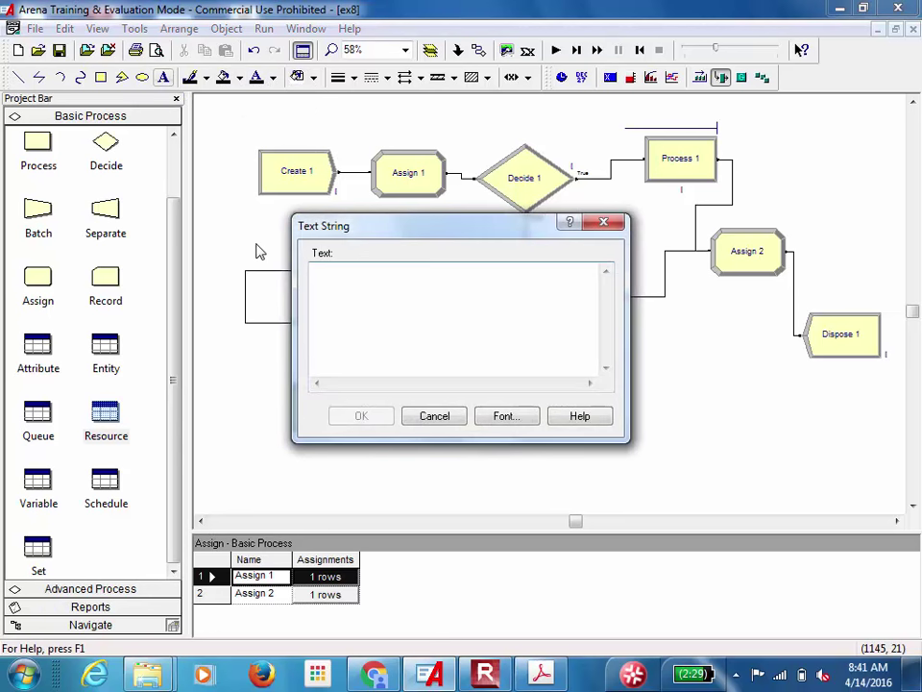
pyautogui.write('ma')
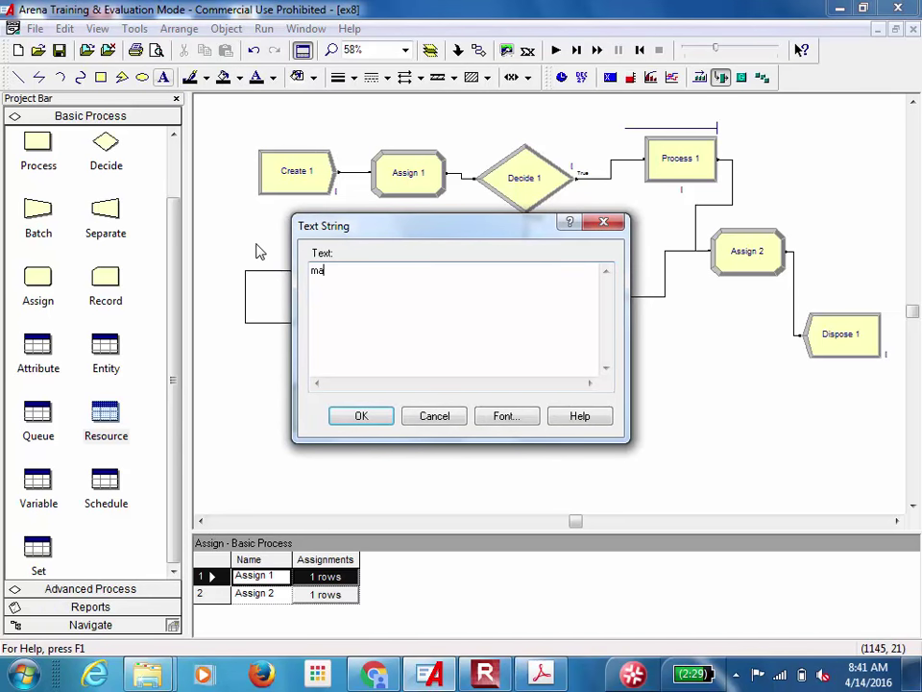
pyautogui.write('chine 1')
pyautogui.click(383, 411)
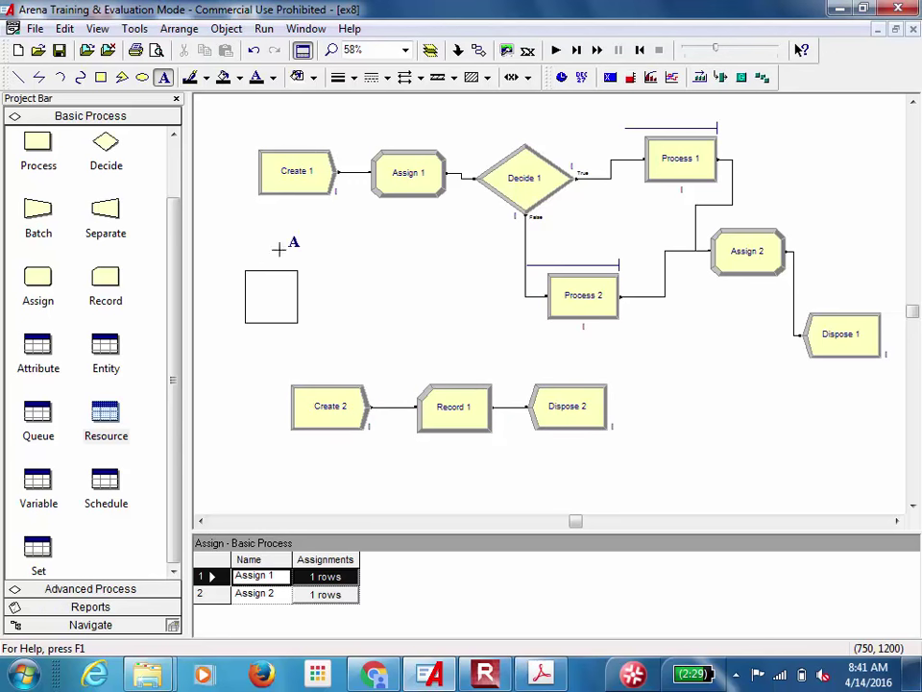
pyautogui.click(236, 242)
pyautogui.moveTo(261, 250); pyautogui.dragTo(275, 263)
pyautogui.click(352, 344)
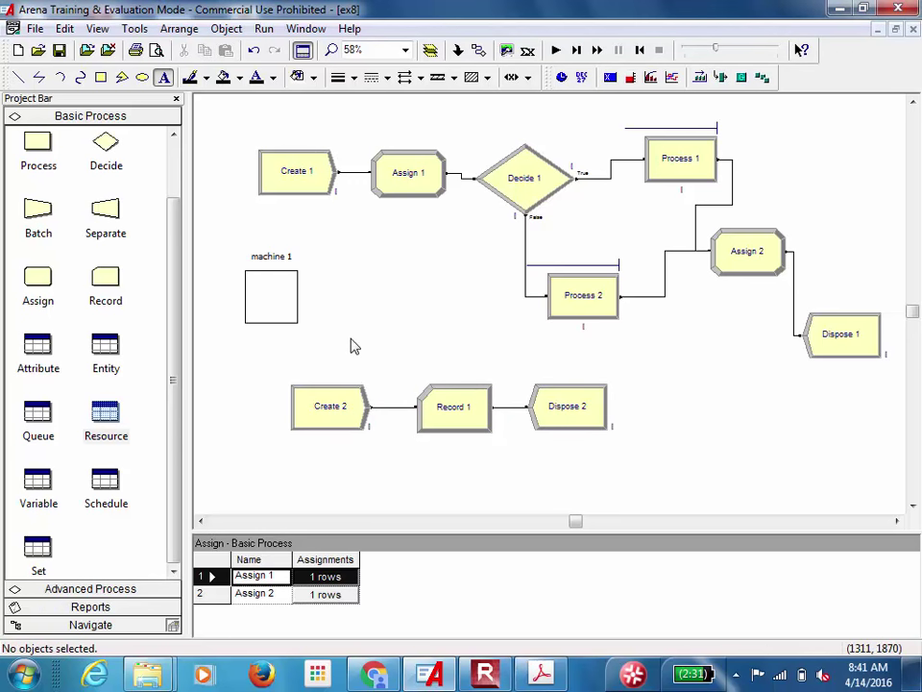
# Place a Machine2 resource picture with the default state pictures beside the Machine1 picture and enlarge it to match
pyautogui.click(721, 78)
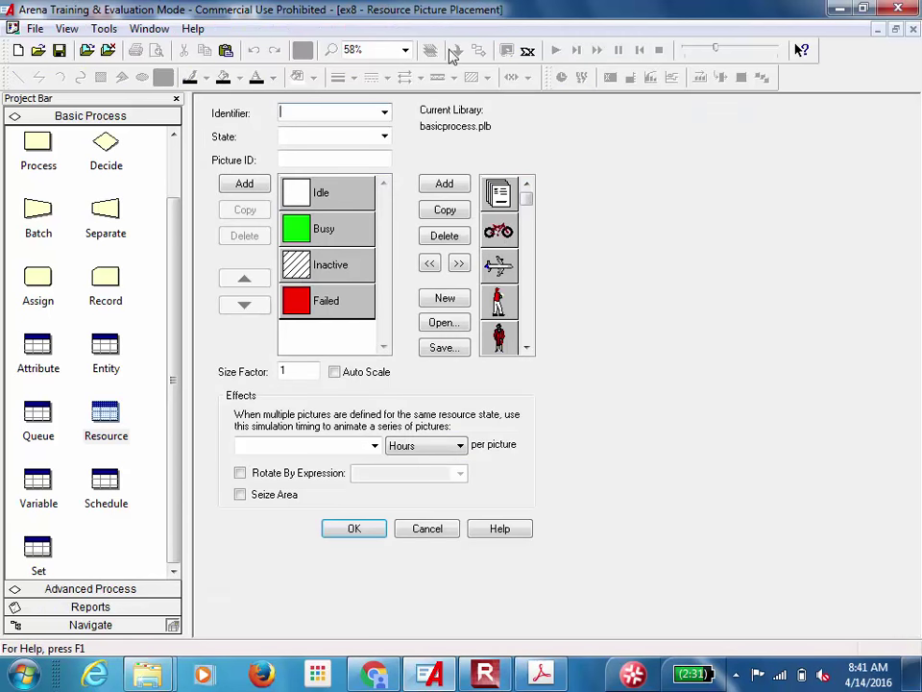
pyautogui.click(383, 113)
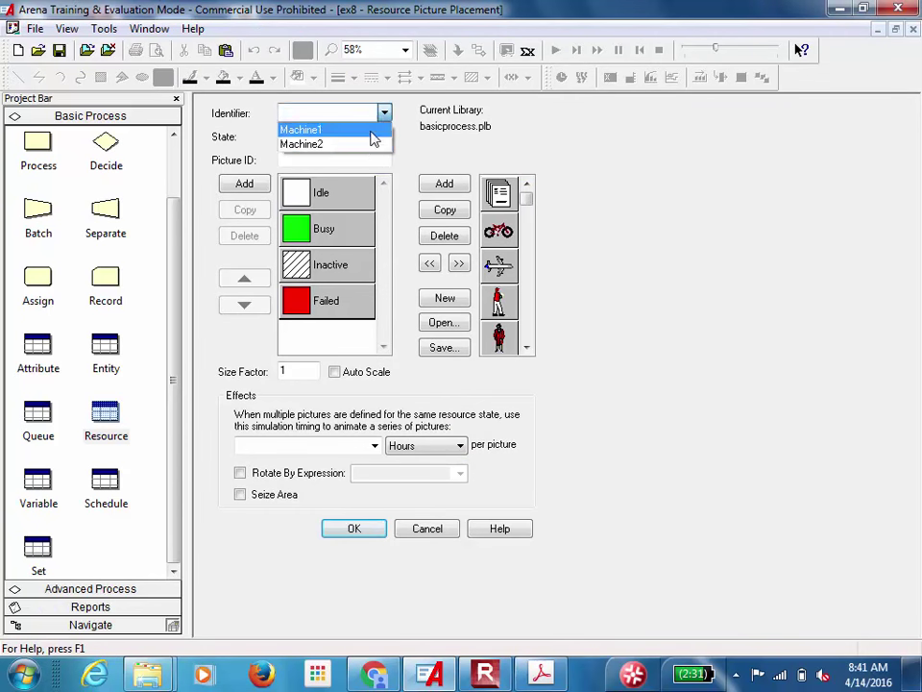
pyautogui.click(366, 144)
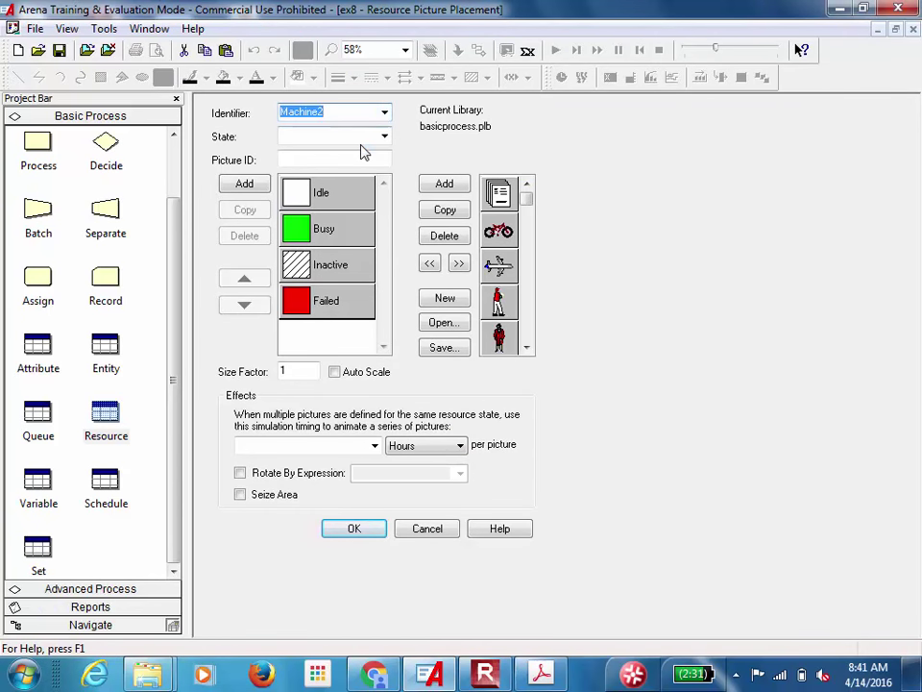
pyautogui.click(352, 530)
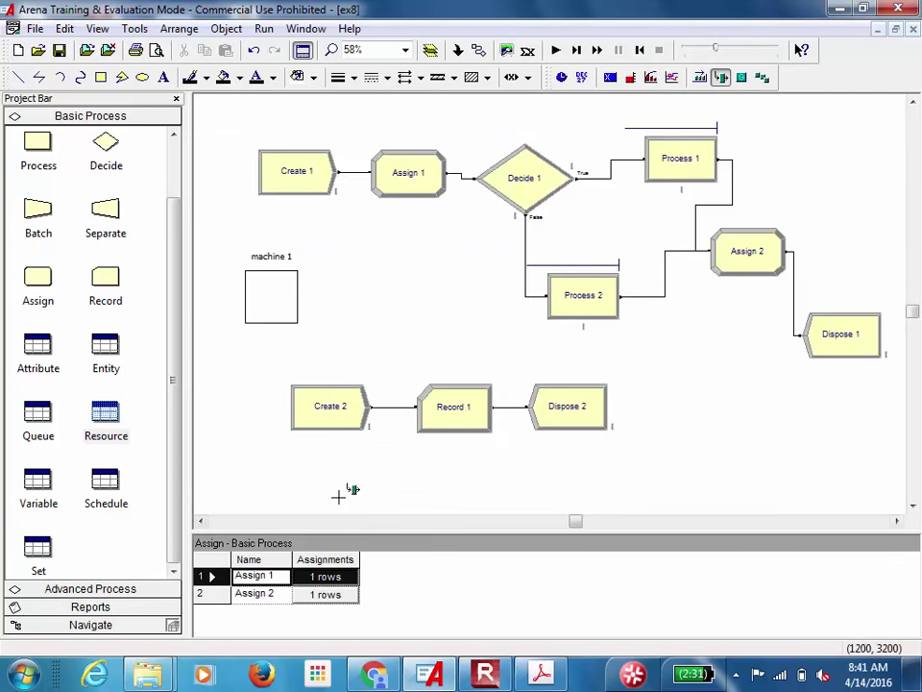
pyautogui.click(347, 270)
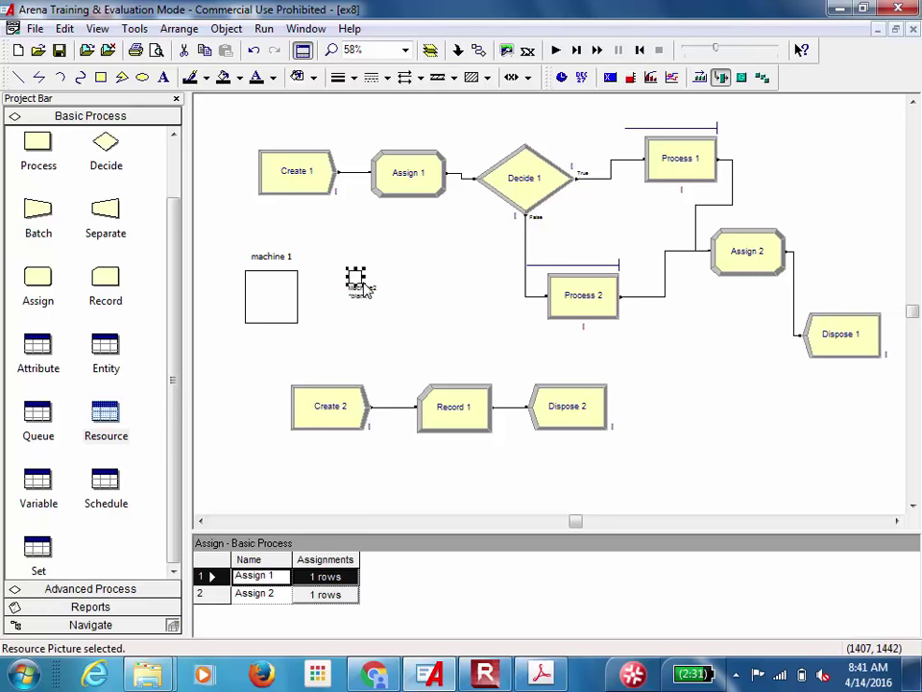
pyautogui.moveTo(362, 284); pyautogui.dragTo(405, 330)
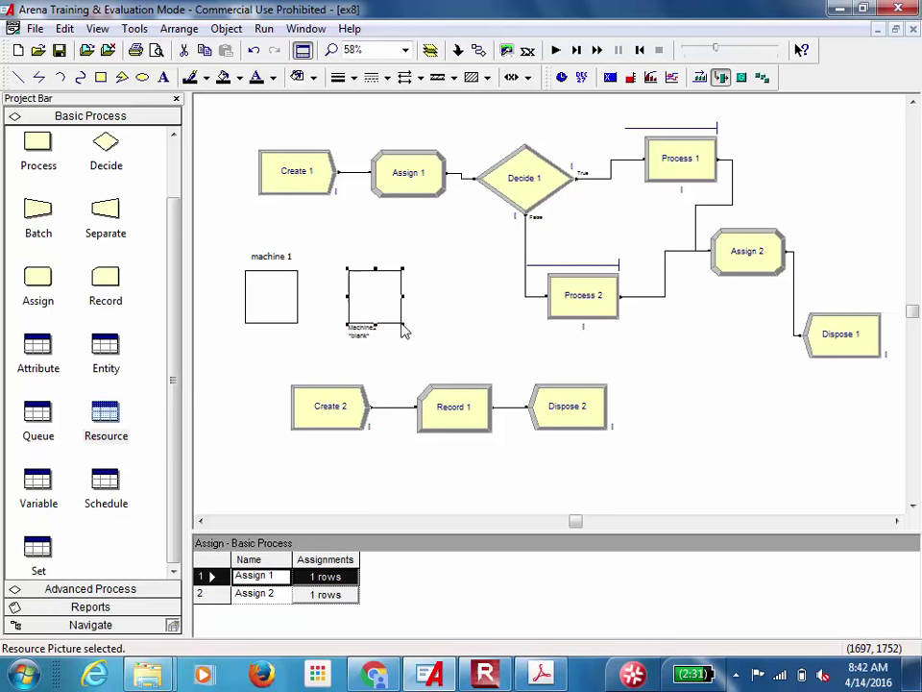
pyautogui.click(380, 368)
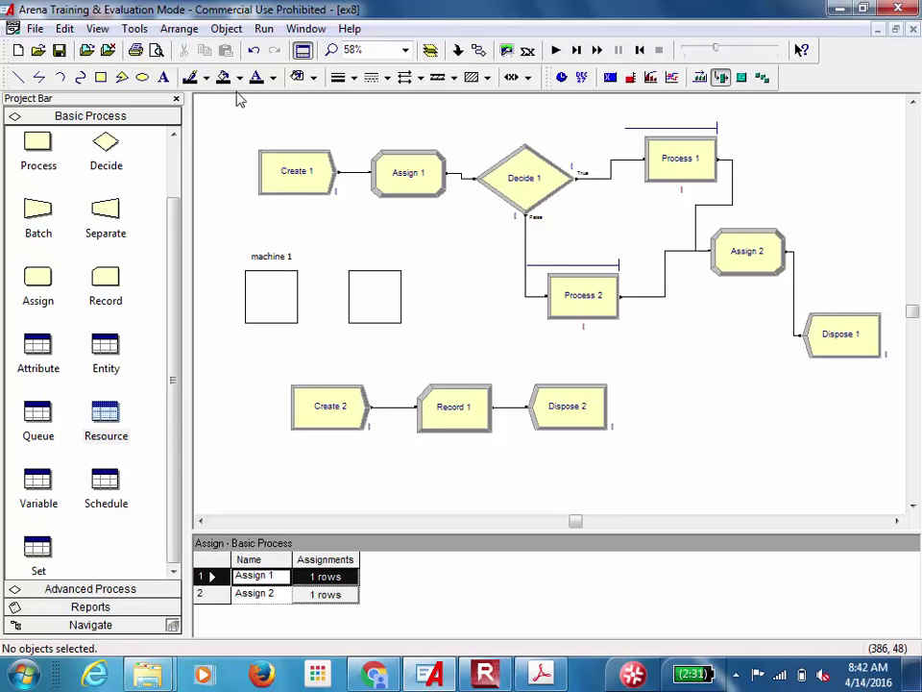
# Add the text label "machine 2" directly above the Machine2 resource picture
pyautogui.click(164, 77)
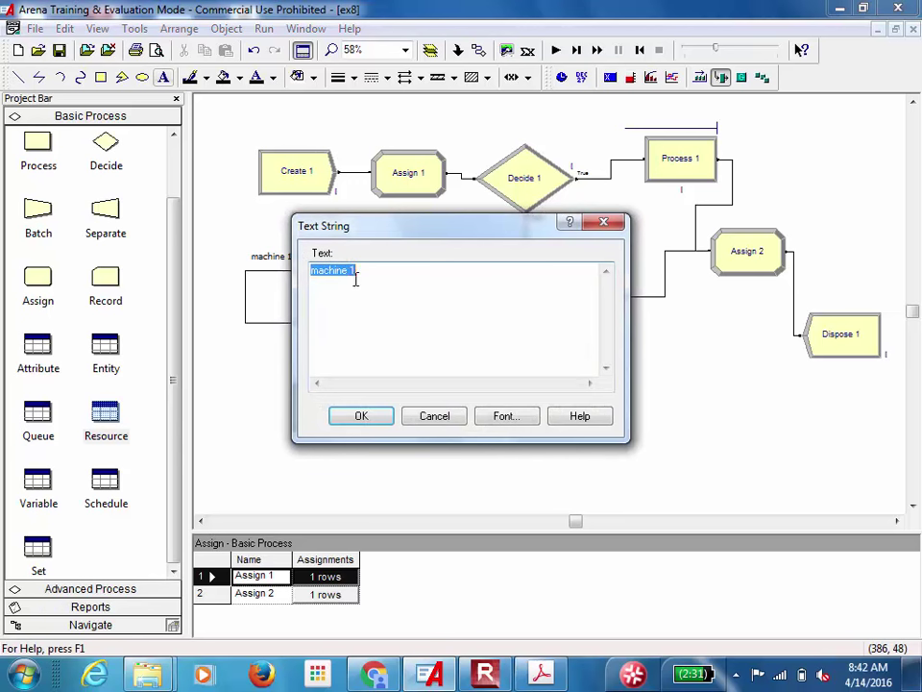
pyautogui.click(365, 271)
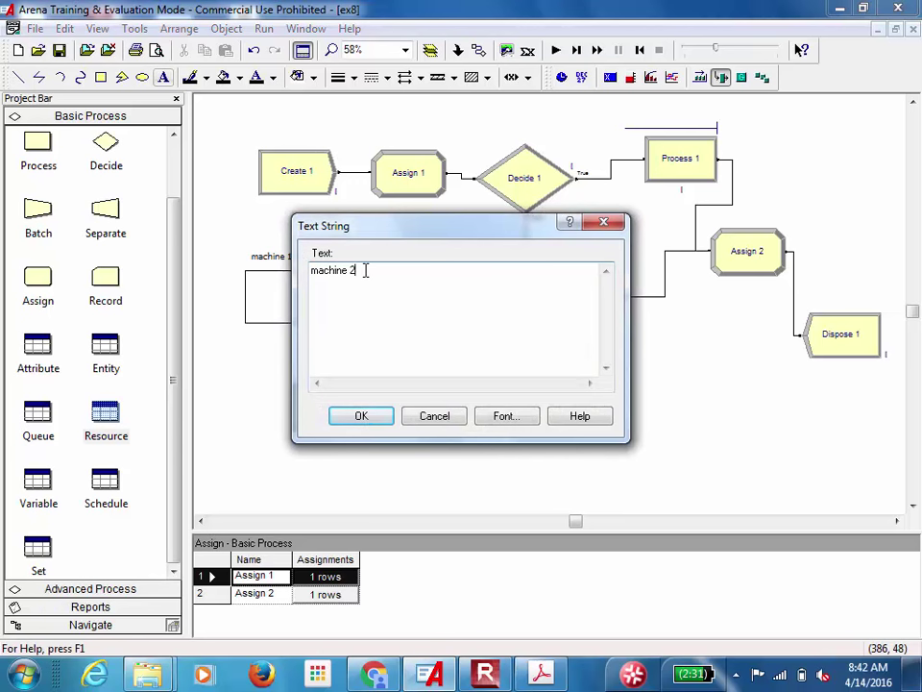
pyautogui.click(381, 421)
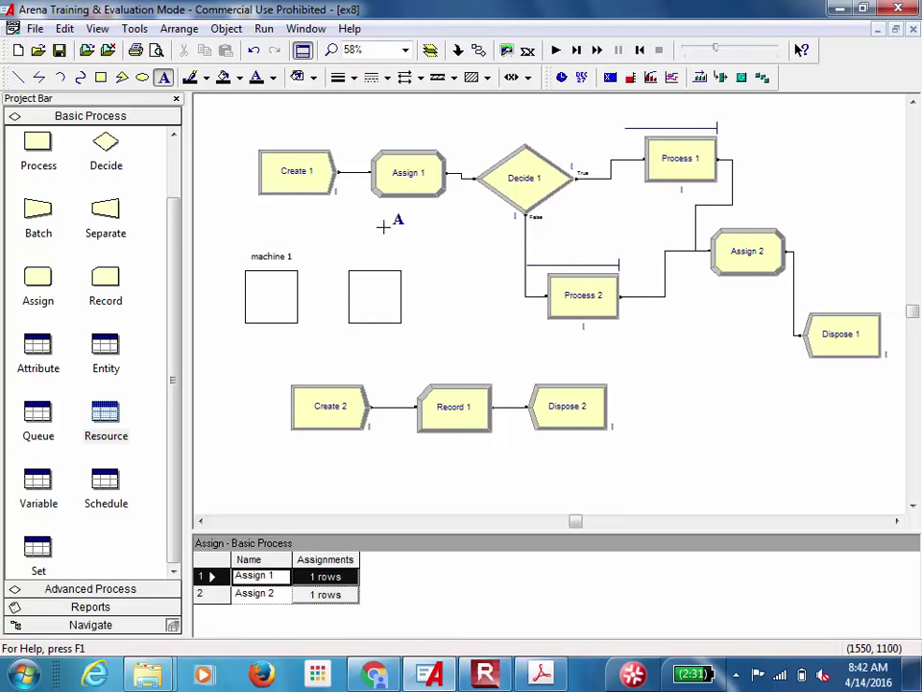
pyautogui.click(350, 258)
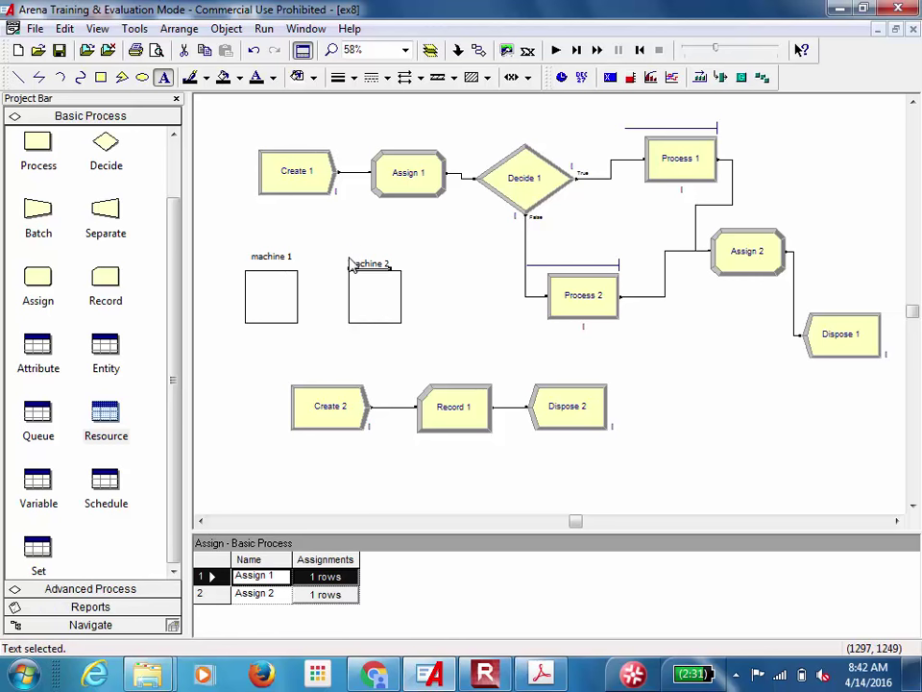
pyautogui.moveTo(367, 269); pyautogui.dragTo(371, 262)
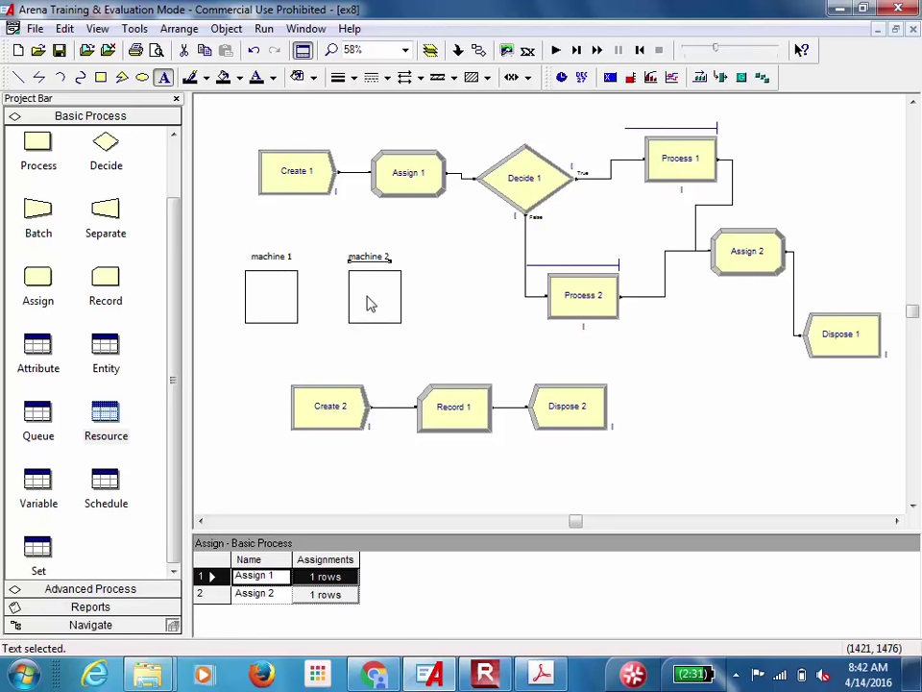
pyautogui.click(300, 357)
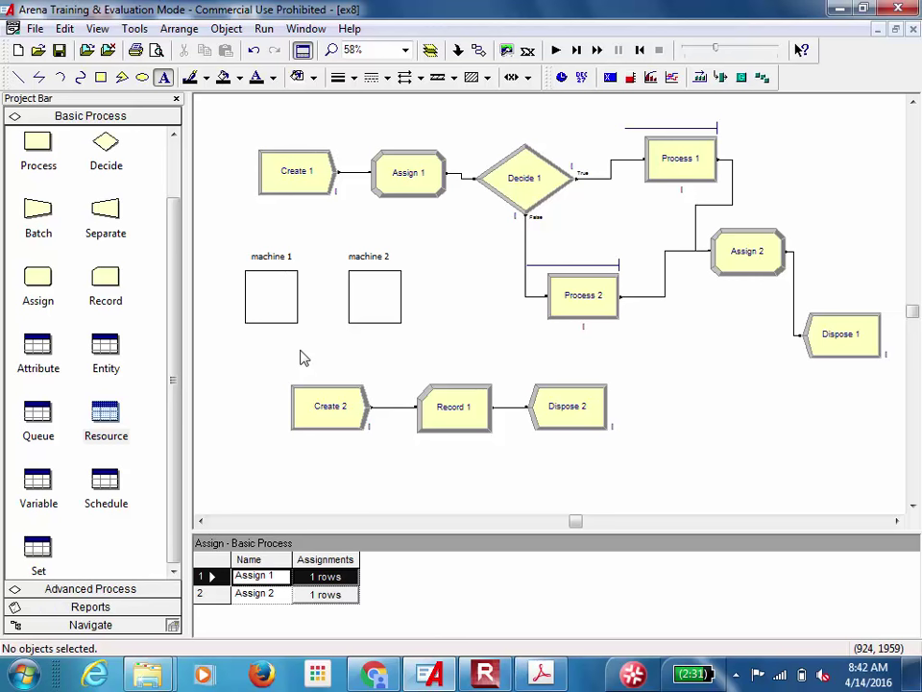
# Stack the two resource pictures with their labels below Assign 1, machine 1 above machine 2
pyautogui.click(358, 323)
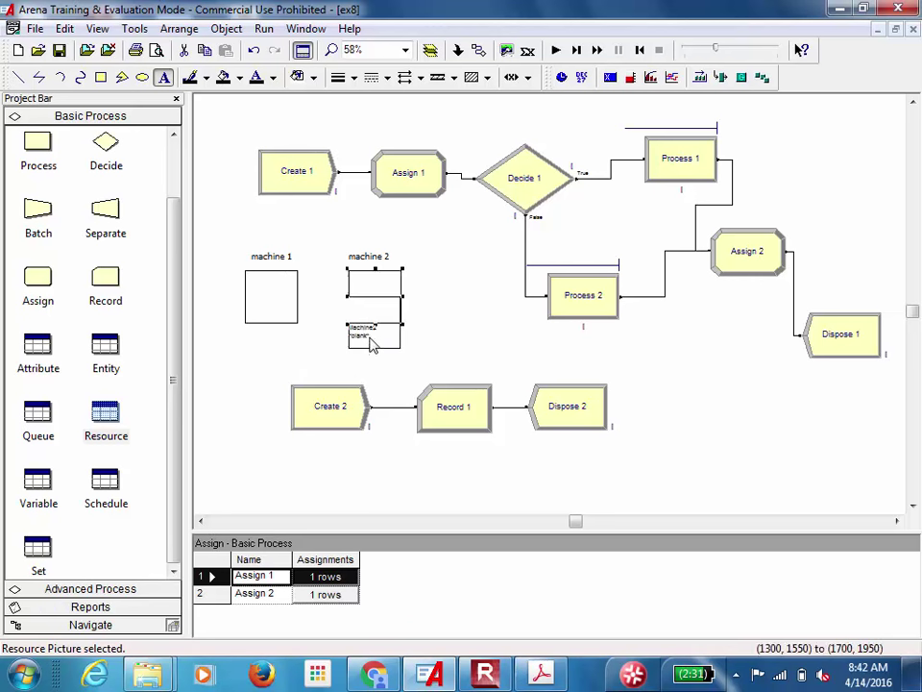
pyautogui.moveTo(373, 345); pyautogui.dragTo(373, 348)
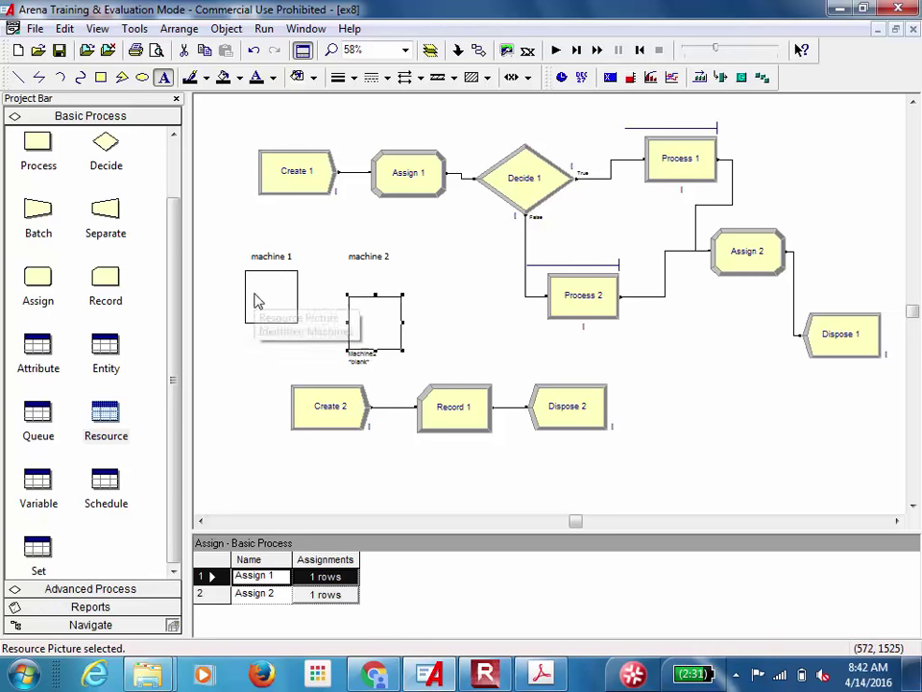
pyautogui.click(379, 268)
pyautogui.moveTo(384, 268); pyautogui.dragTo(384, 294)
pyautogui.moveTo(288, 310); pyautogui.dragTo(375, 263)
pyautogui.click(286, 257)
pyautogui.moveTo(353, 216); pyautogui.dragTo(390, 219)
pyautogui.click(434, 289)
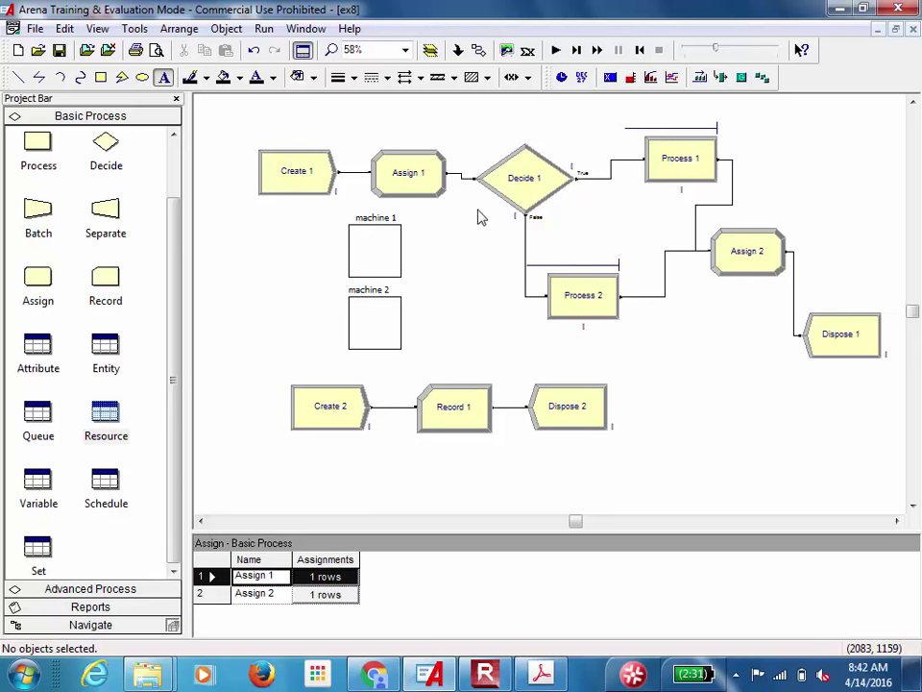
# Move the Process 1 queue beside the machine 1 picture and the Process 2 queue beside the machine 2 picture
pyautogui.click(648, 129)
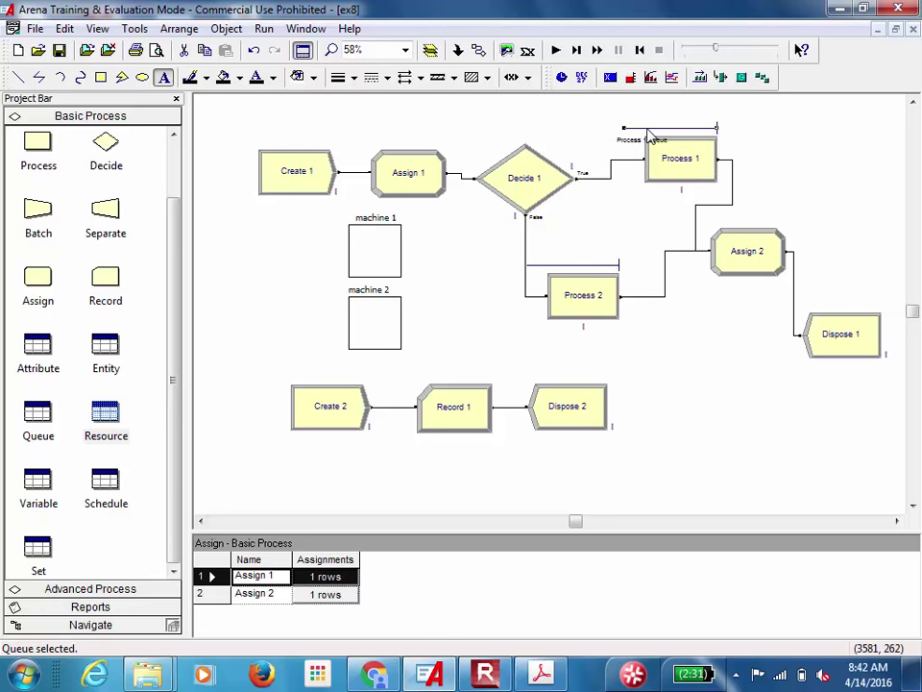
pyautogui.hotkey('ctrl', 'c')
pyautogui.hotkey('ctrl', 'v')
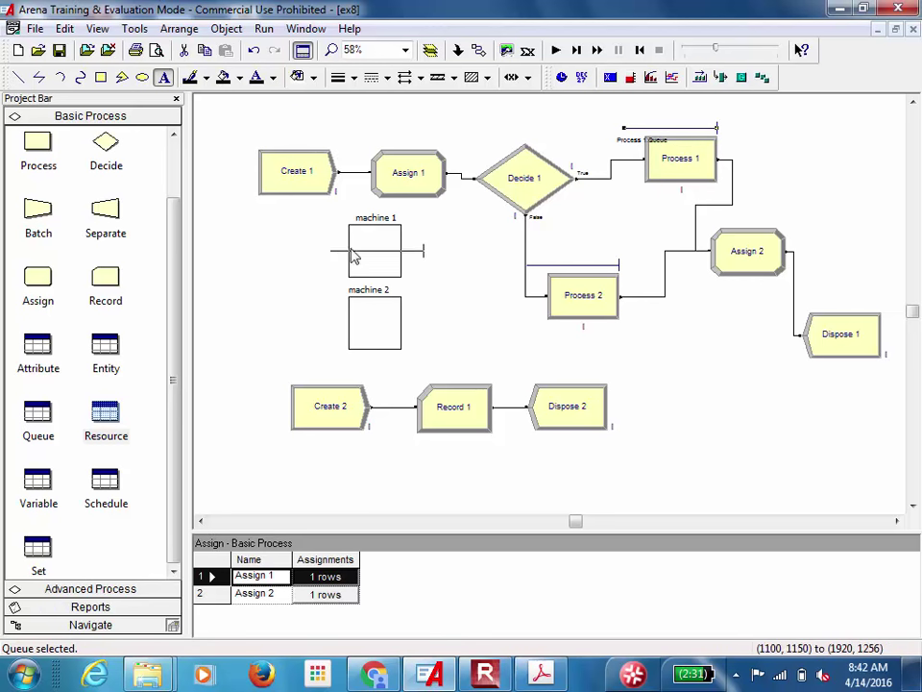
pyautogui.click(268, 262)
pyautogui.click(255, 332)
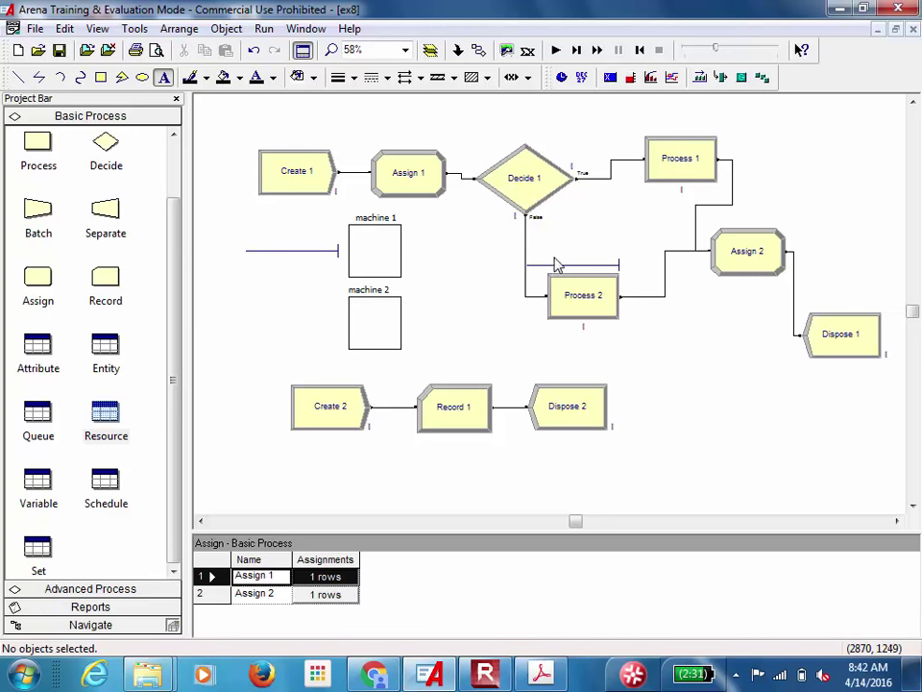
pyautogui.moveTo(557, 265); pyautogui.dragTo(277, 333)
pyautogui.click(268, 382)
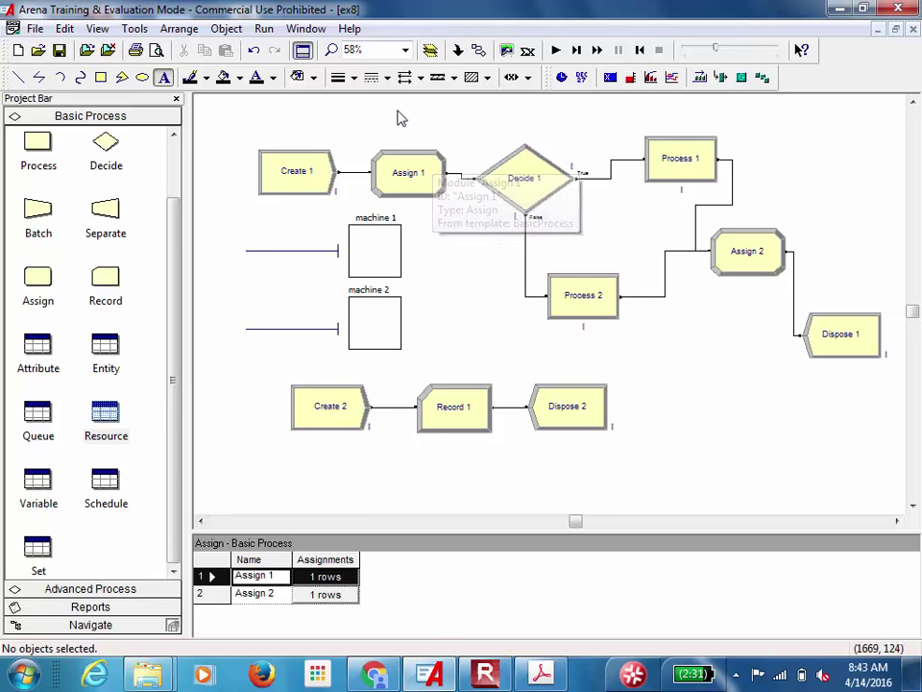
# Prepare the model for an animated run and lower the animation speed factor to 0.000867
pyautogui.click(263, 29)
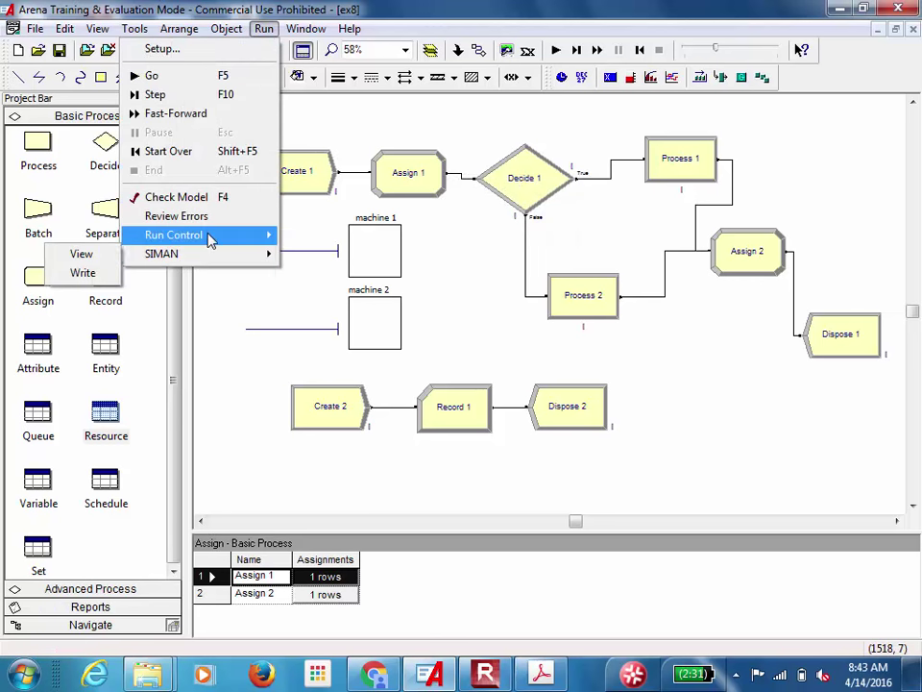
pyautogui.moveTo(209, 238)
pyautogui.click(304, 346)
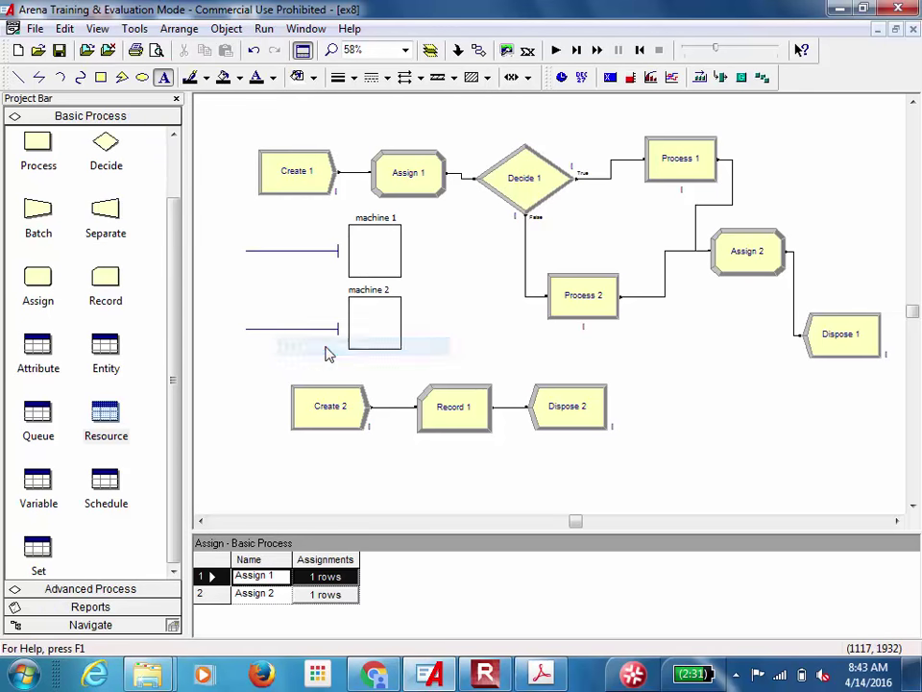
pyautogui.click(720, 50)
pyautogui.press('Right')
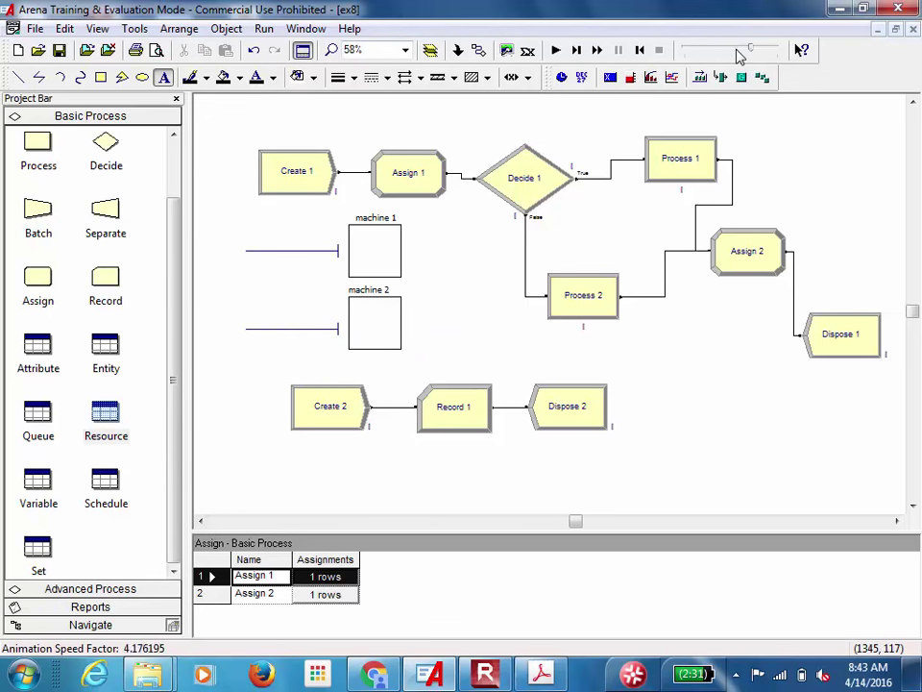
pyautogui.click(689, 49)
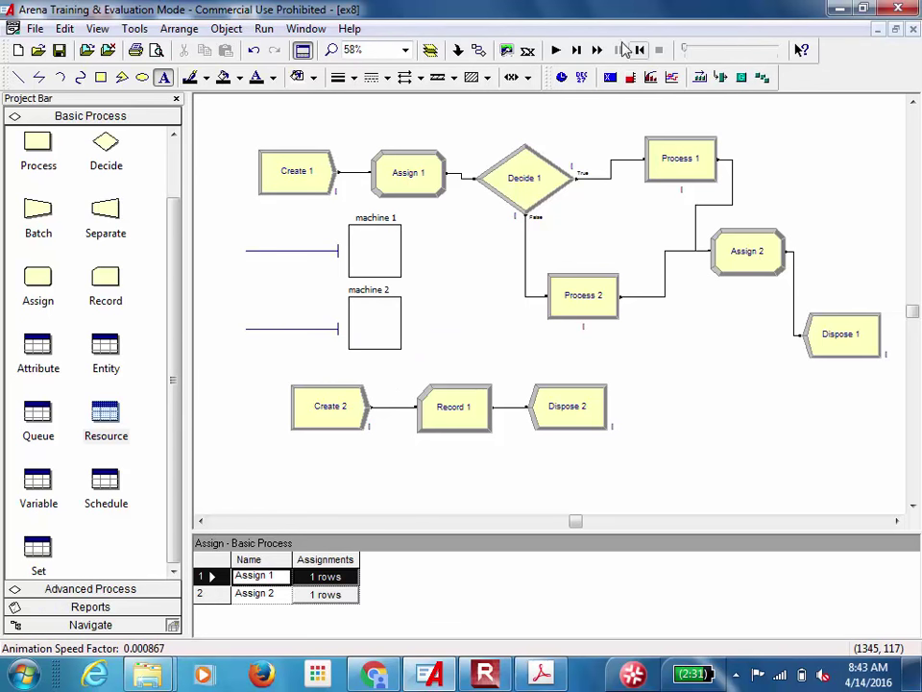
# Run the model, raise the animation speed while watching the machine pictures change state, and end the run
pyautogui.click(556, 48)
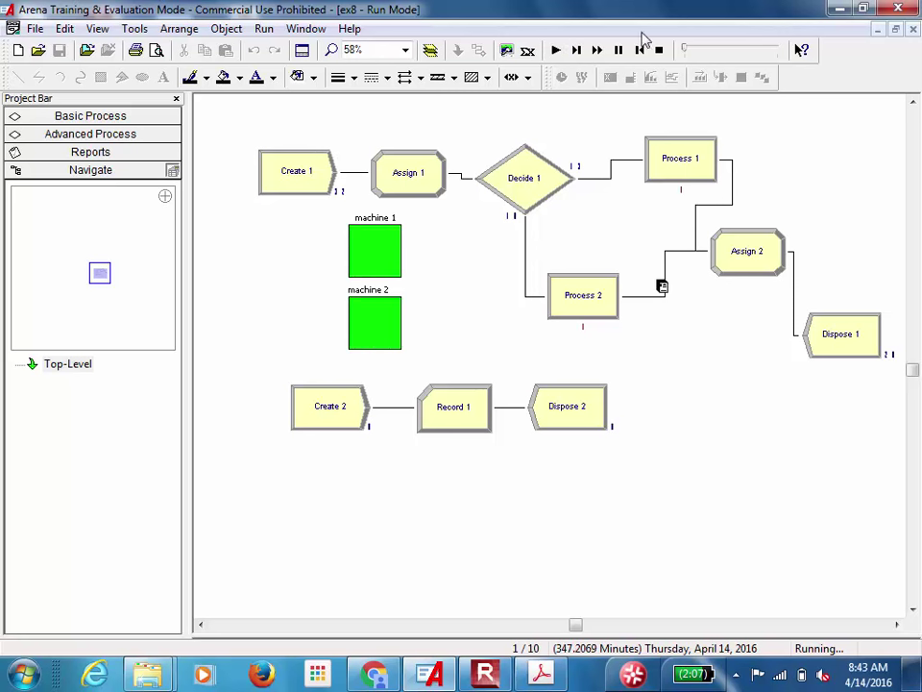
pyautogui.click(701, 52)
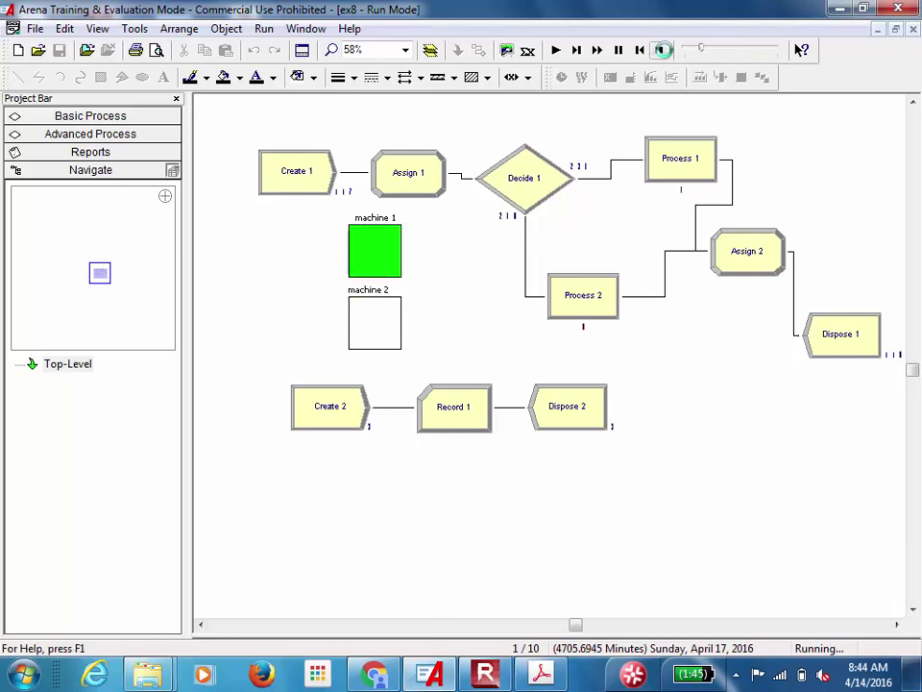
pyautogui.click(661, 51)
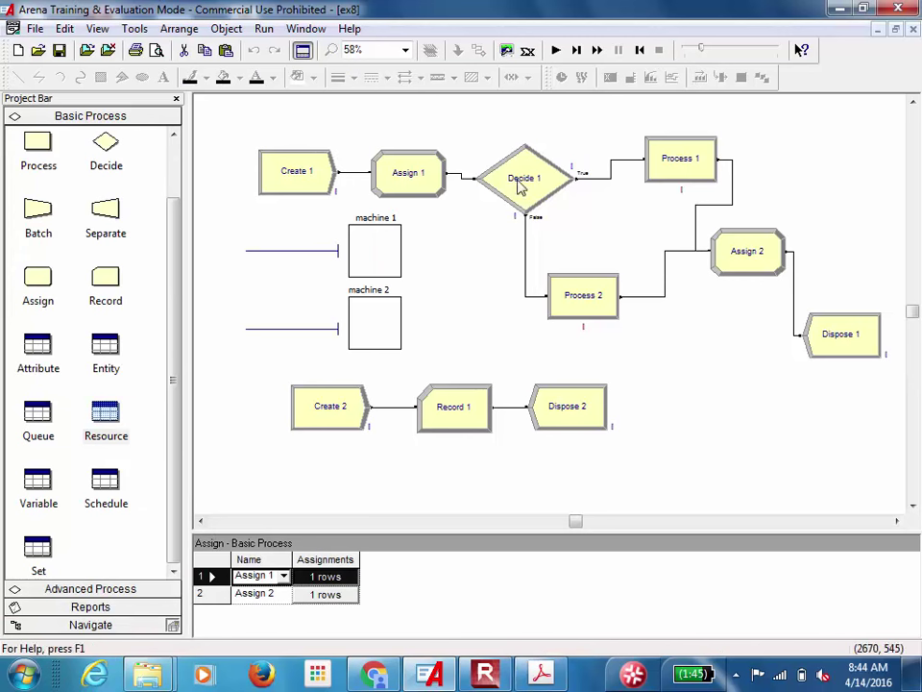
pyautogui.click(461, 261)
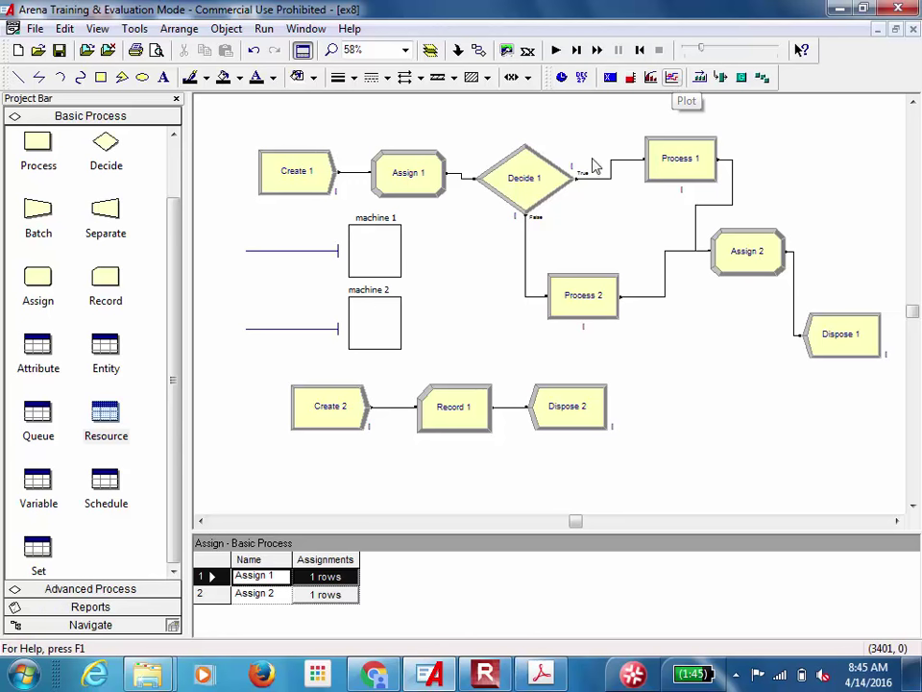
# Start a new plot, add a data series to it, and name the series WIP
pyautogui.click(430, 305)
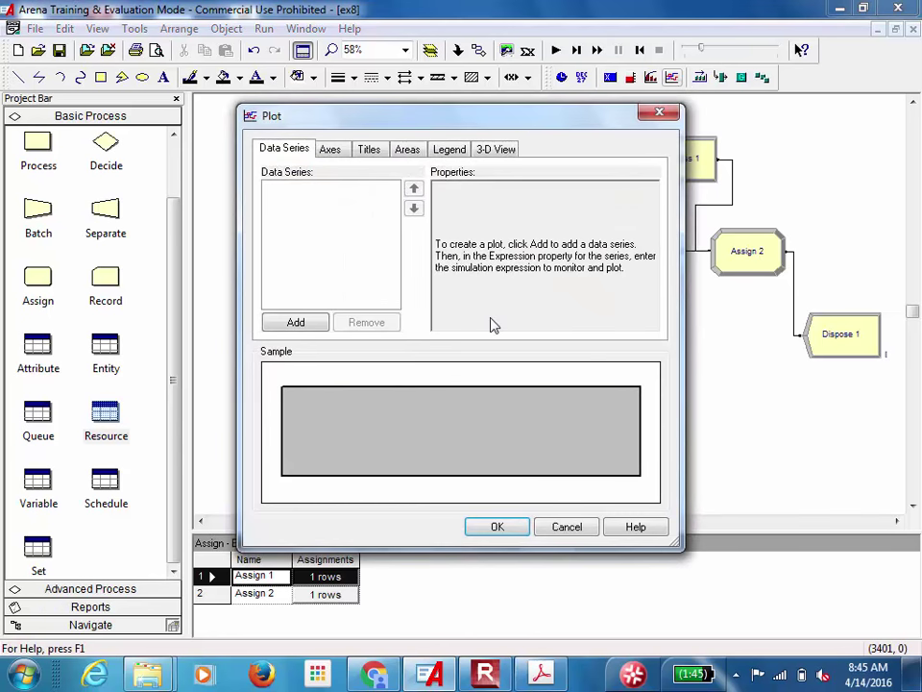
pyautogui.click(312, 325)
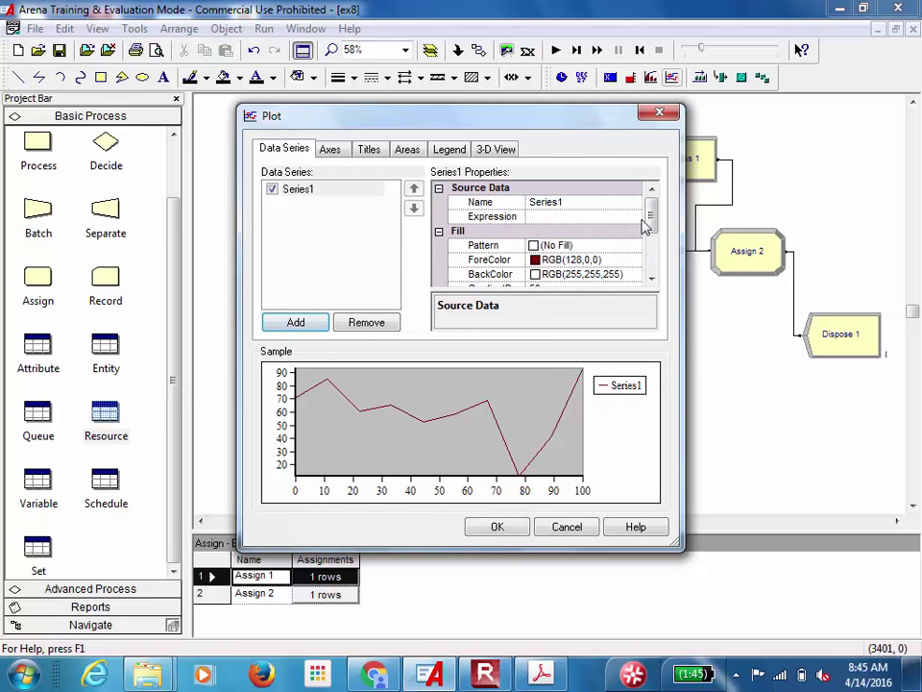
pyautogui.moveTo(654, 223)
pyautogui.mouseDown()
pyautogui.moveTo(653, 231)
pyautogui.moveTo(653, 220)
pyautogui.mouseUp()
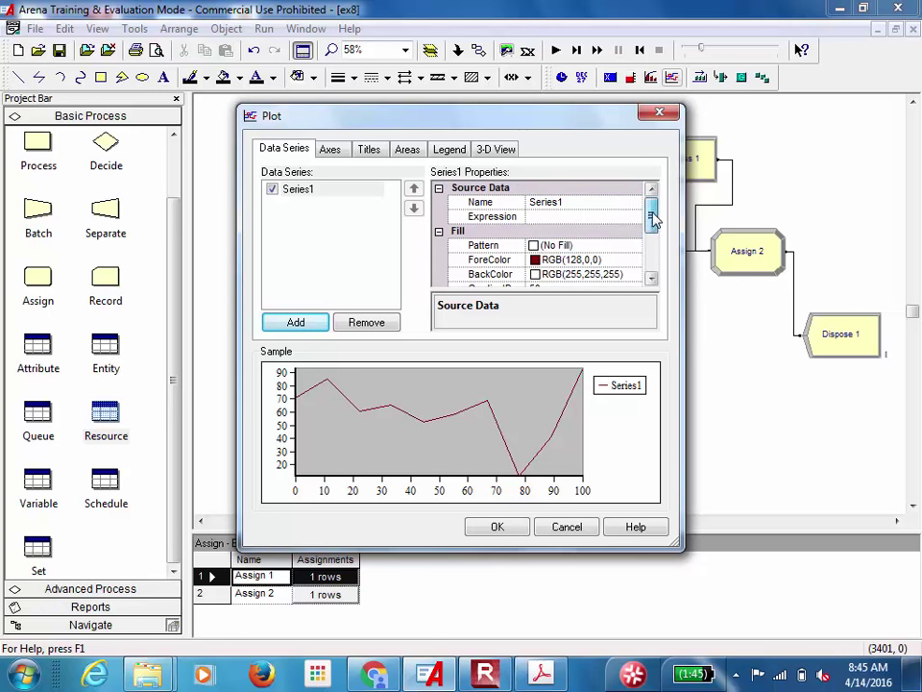
pyautogui.click(569, 202)
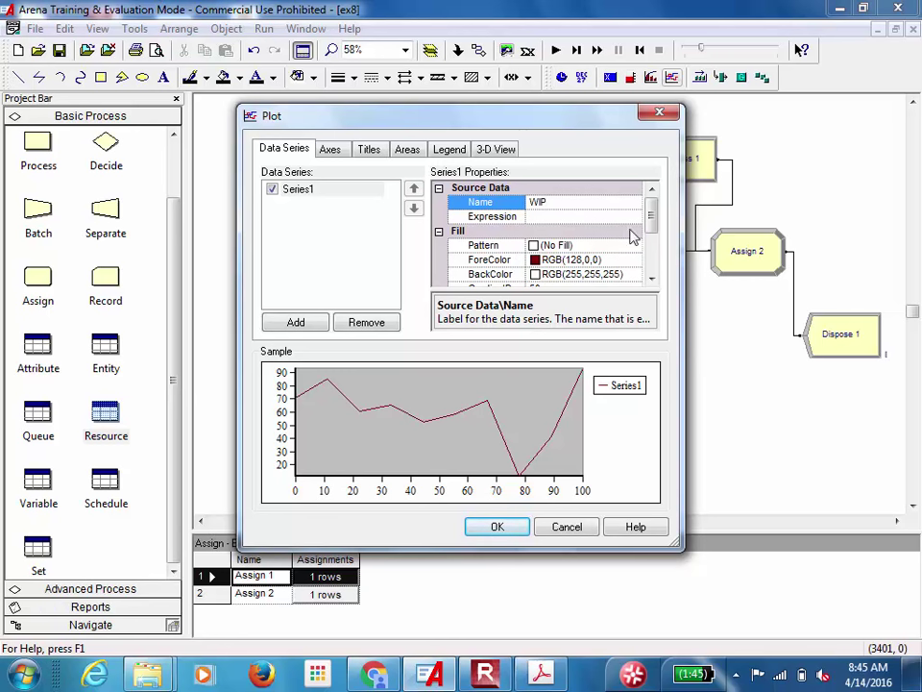
# Look through the fill, line and scale properties of the WIP data series
pyautogui.click(652, 280)
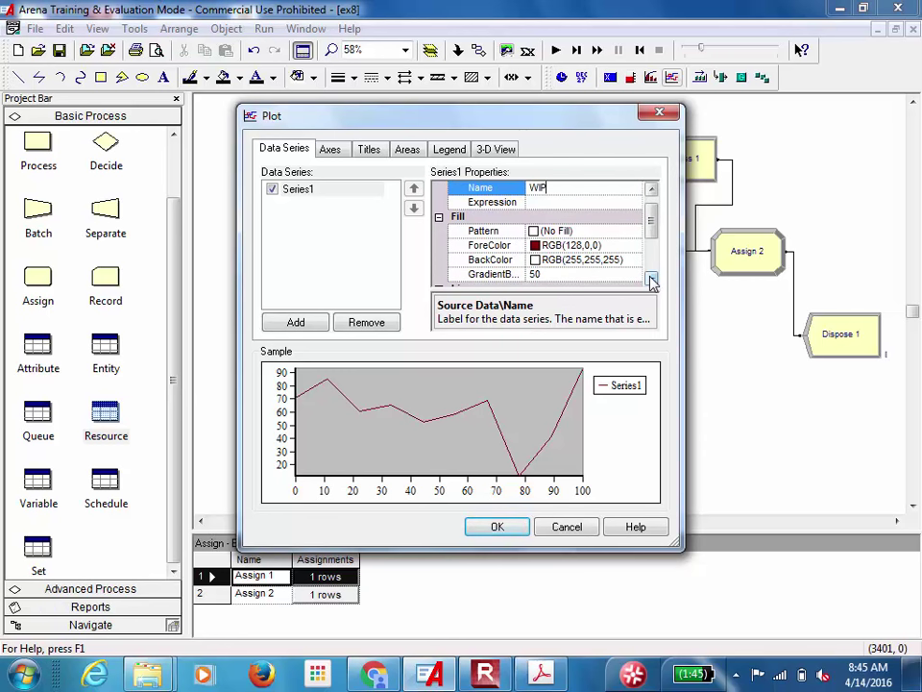
pyautogui.click(652, 280)
pyautogui.click(652, 279)
pyautogui.click(651, 280)
pyautogui.click(651, 280)
pyautogui.click(651, 279)
pyautogui.click(651, 280)
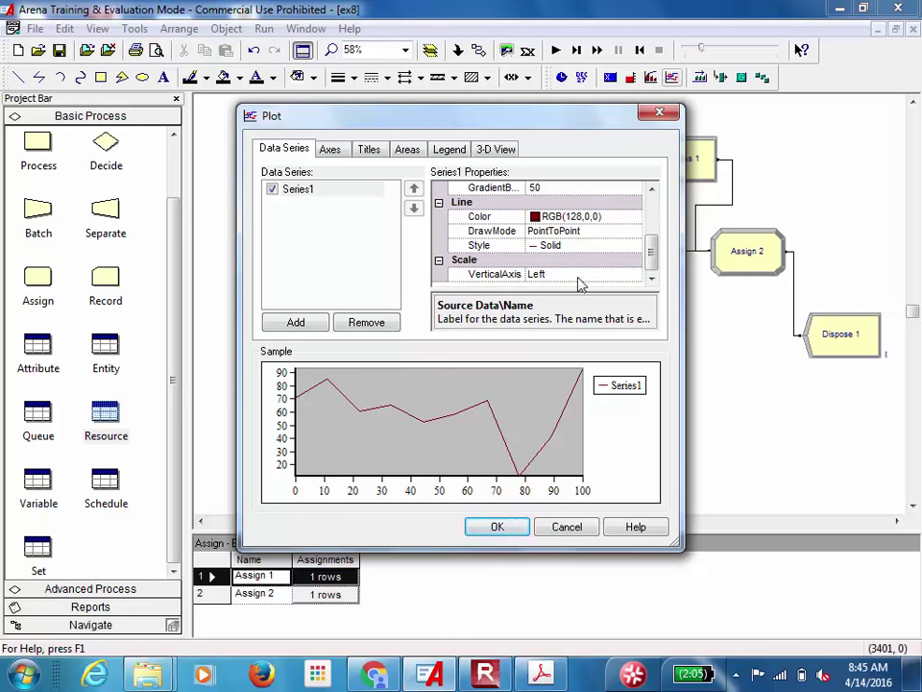
pyautogui.moveTo(651, 250); pyautogui.dragTo(652, 212)
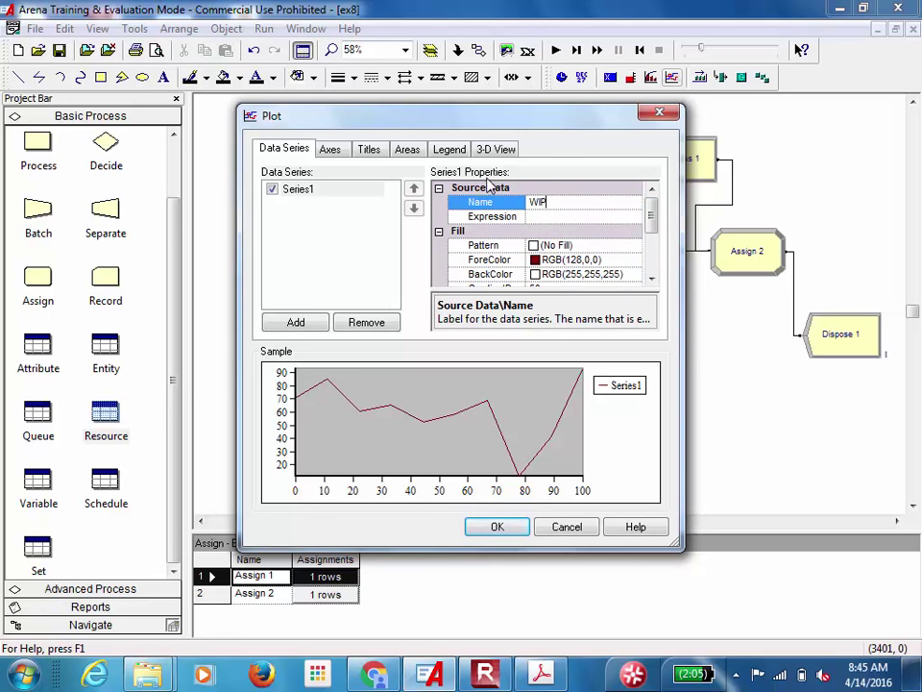
# Set the data series expression to WIP, rename the series "WIP in system", and accept the plot settings
pyautogui.click(554, 224)
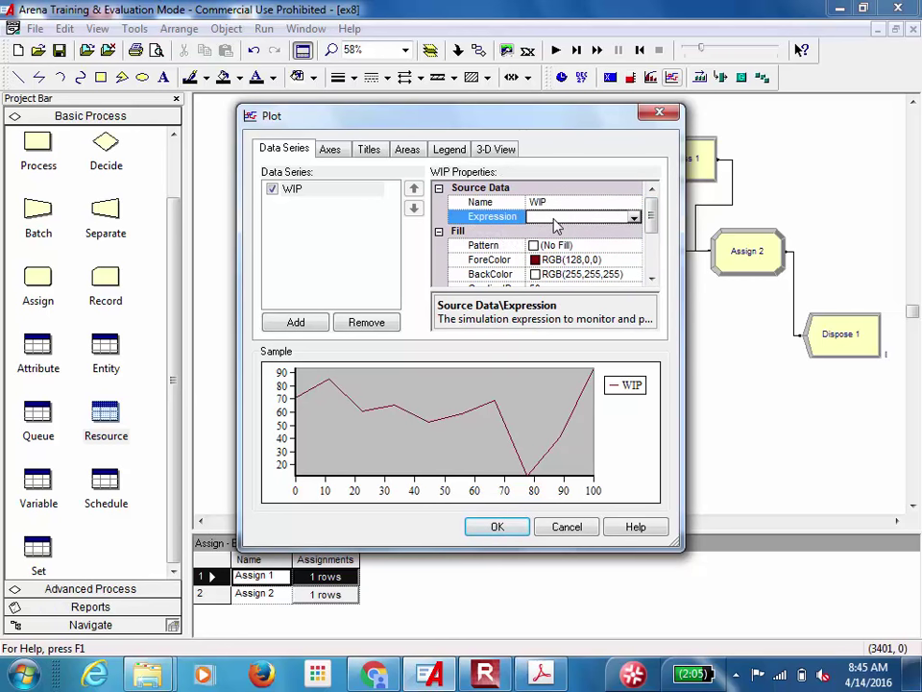
pyautogui.click(635, 218)
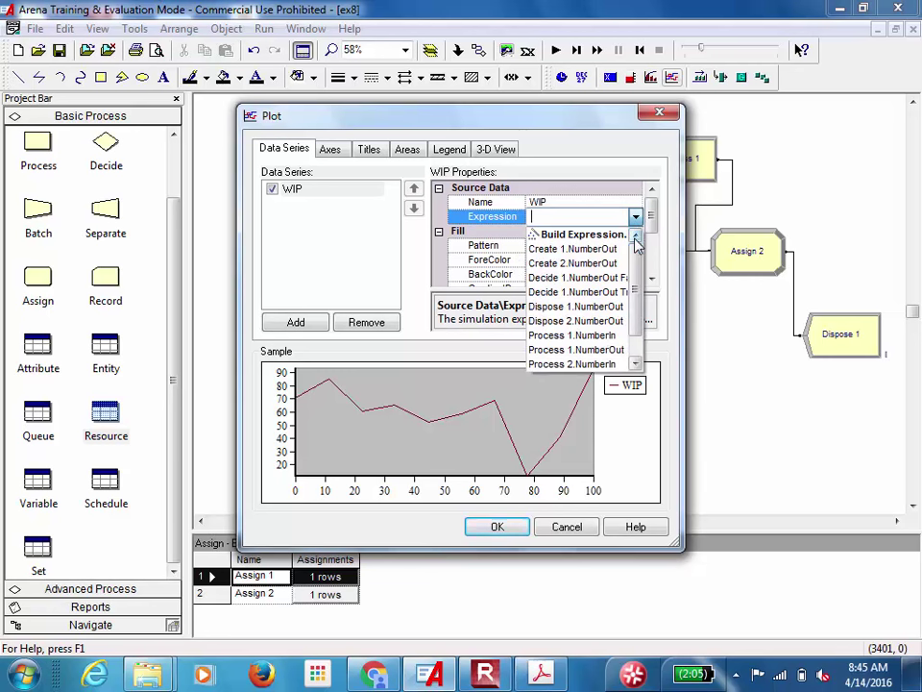
pyautogui.moveTo(639, 250); pyautogui.dragTo(634, 274)
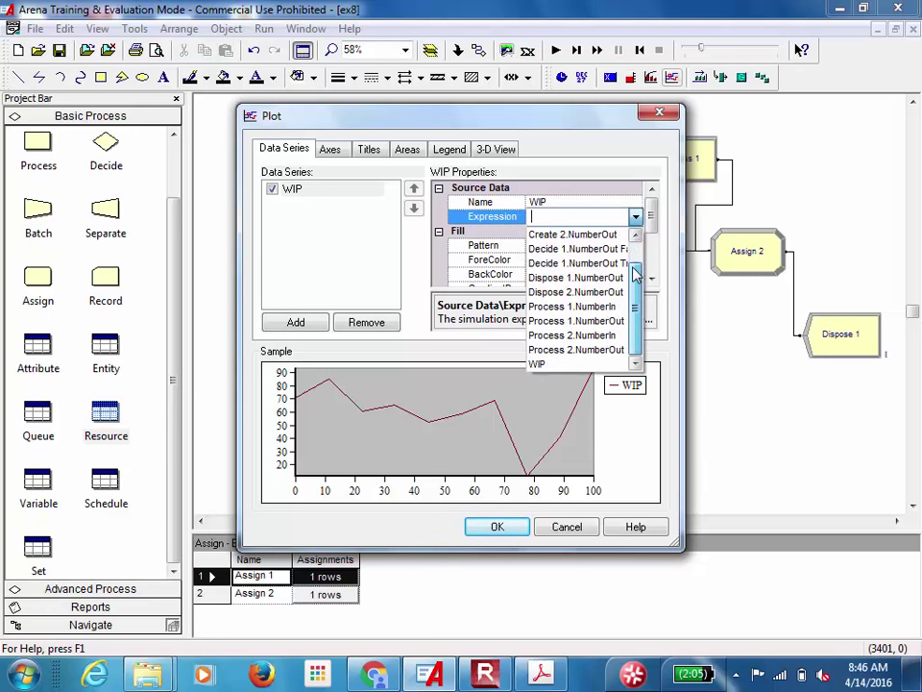
pyautogui.click(569, 365)
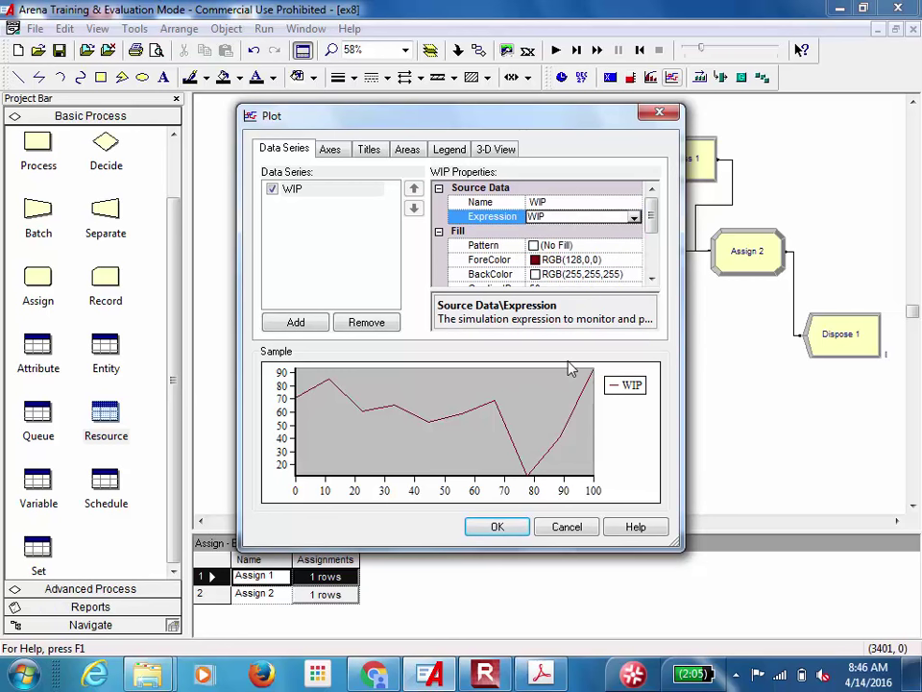
pyautogui.click(554, 202)
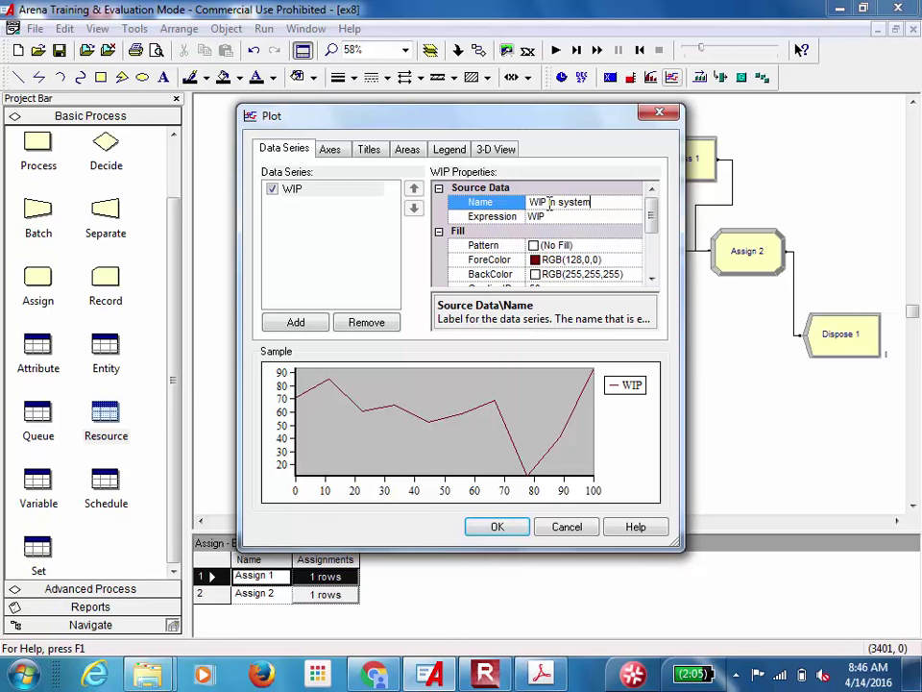
pyautogui.click(374, 276)
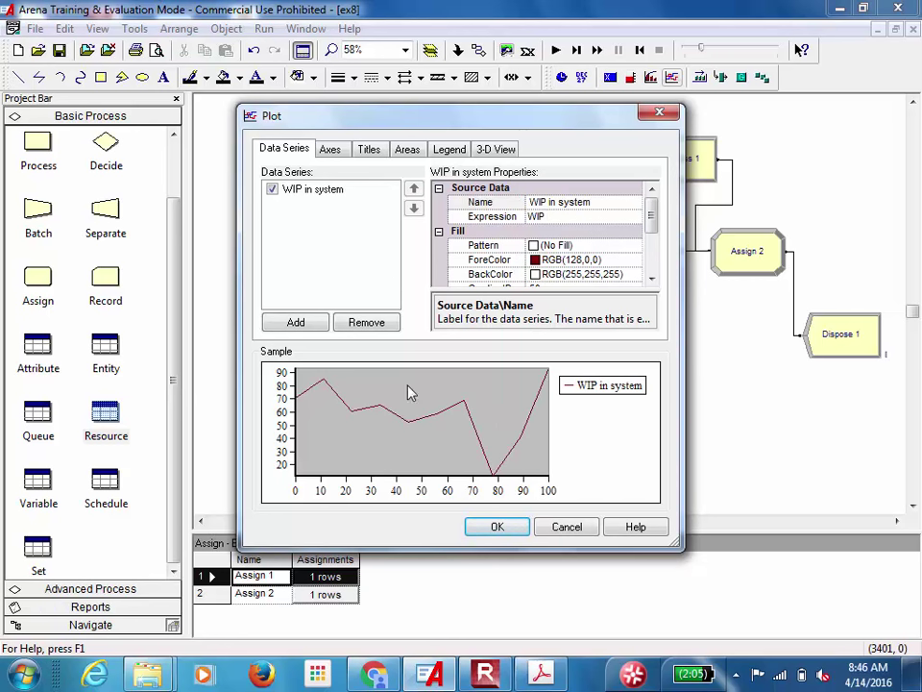
pyautogui.click(498, 528)
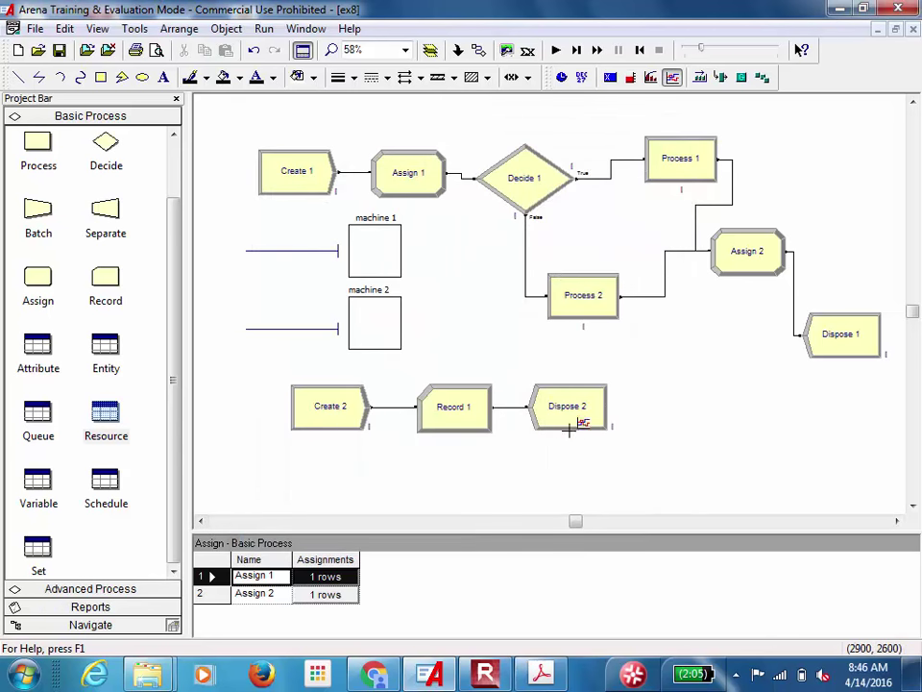
# Try to place the "WIP in system" plot beneath Process 2 and move it
pyautogui.click(668, 380)
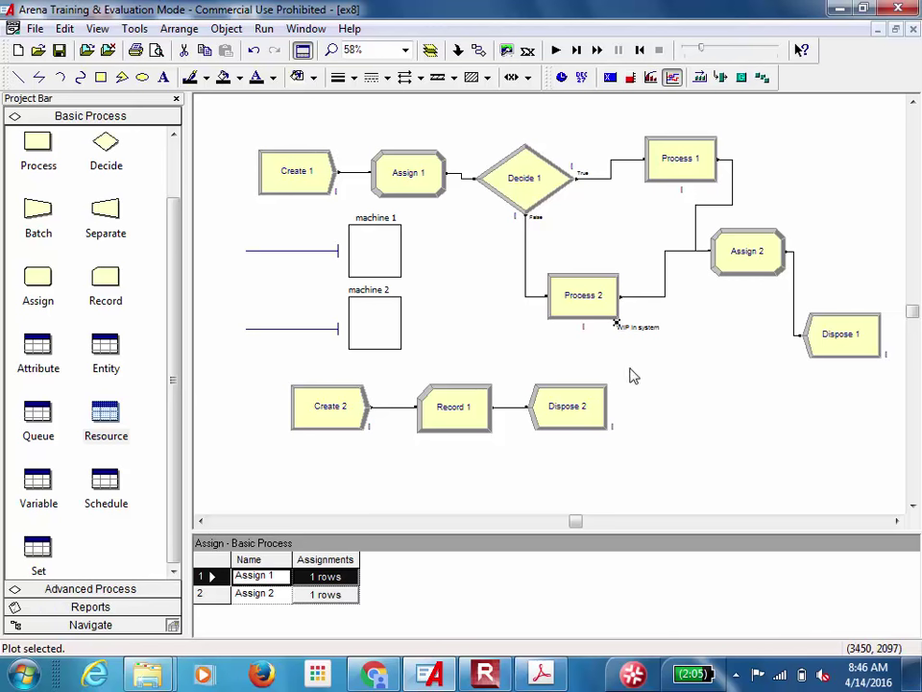
pyautogui.moveTo(650, 329); pyautogui.dragTo(470, 333)
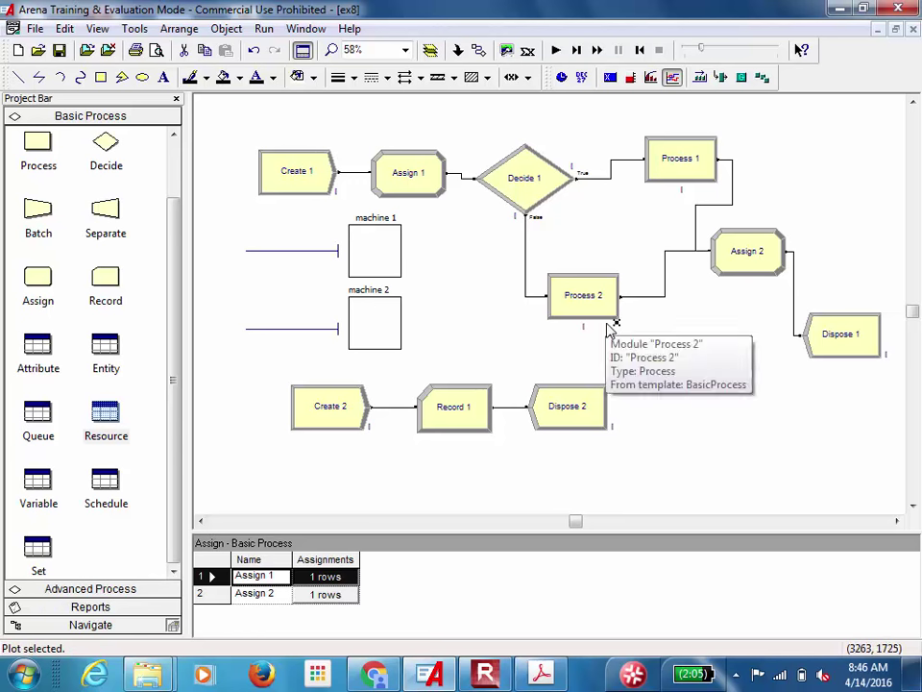
pyautogui.click(621, 334)
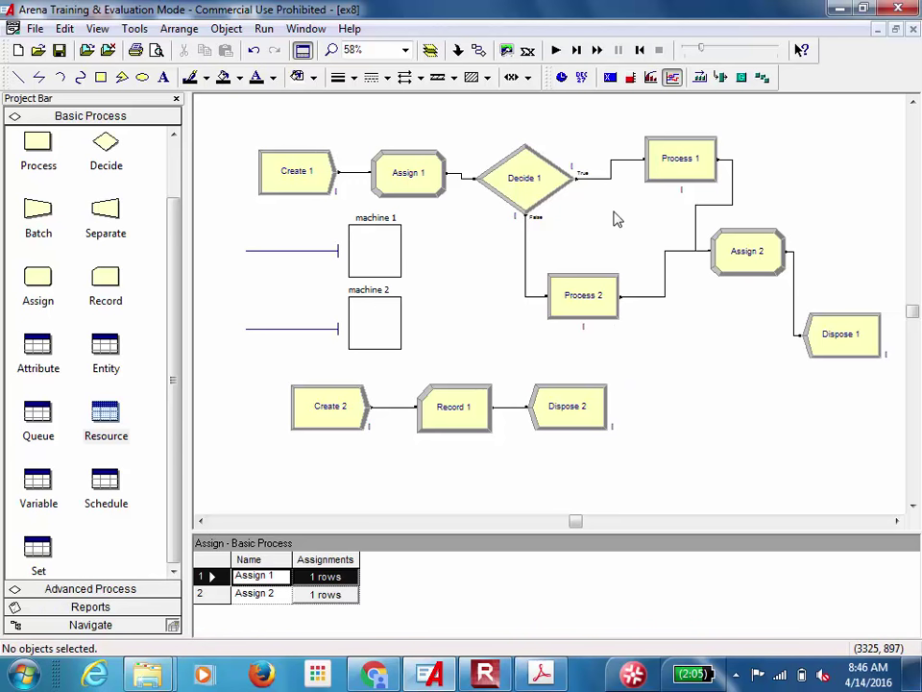
# Start a new plot, add a data series to it, and name the series WIPinSystem
pyautogui.click(673, 78)
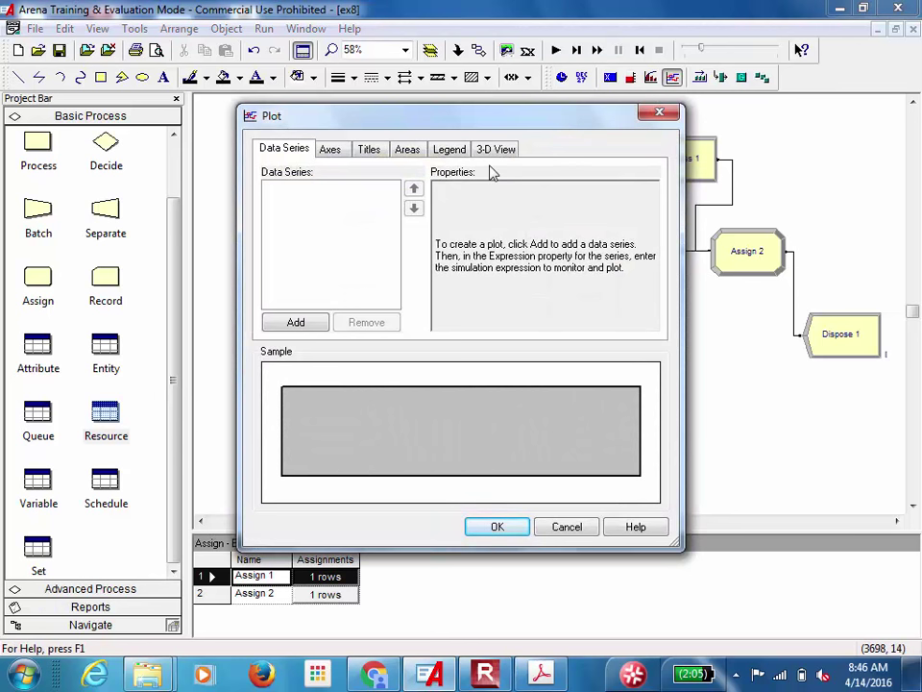
pyautogui.click(296, 322)
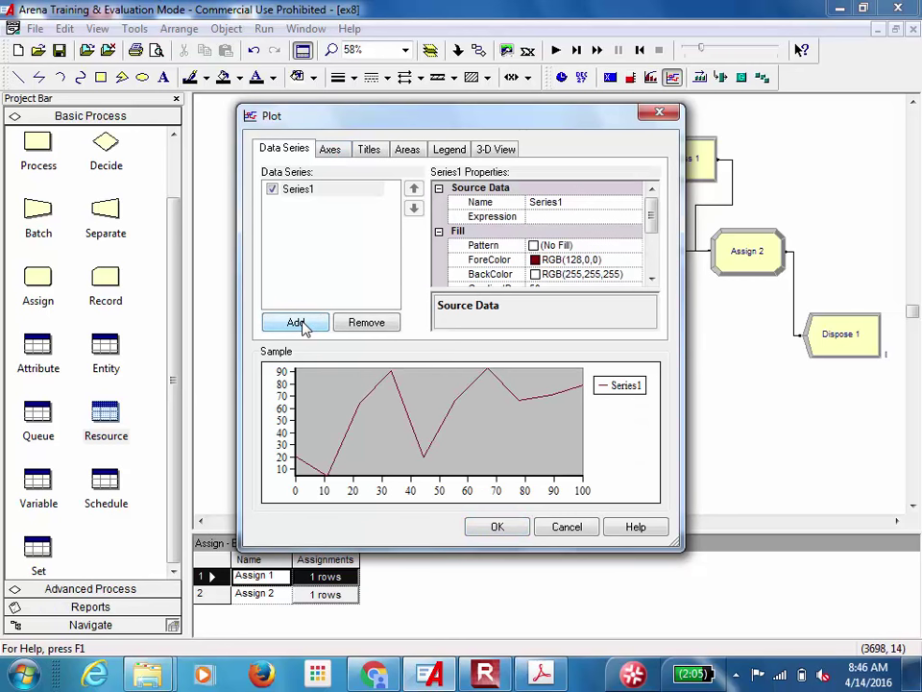
pyautogui.click(570, 203)
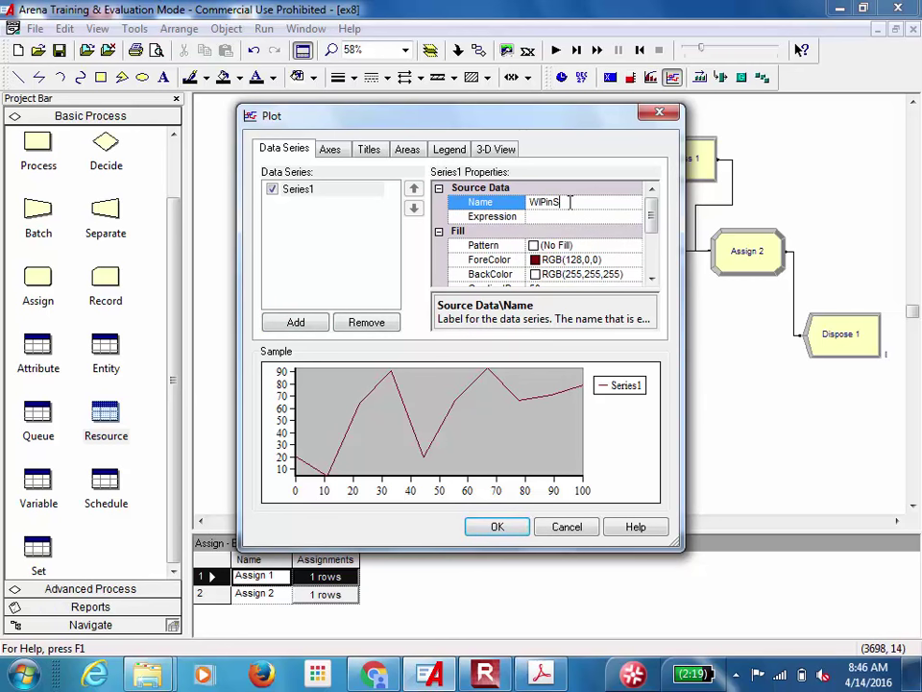
pyautogui.write('WIPinSystem')
pyautogui.press('Return')
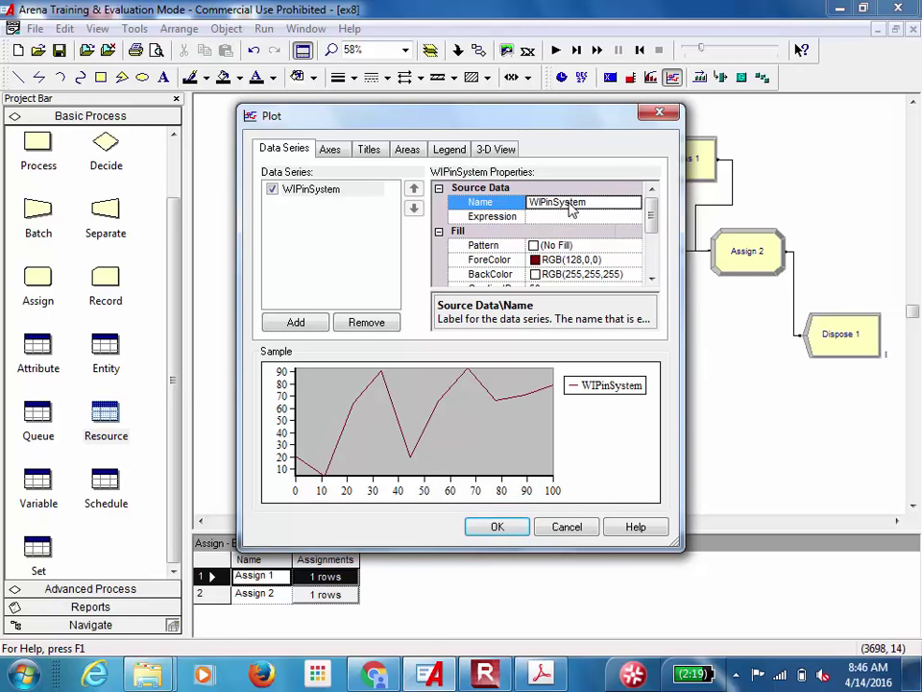
# Set the WIPinSystem series expression to WIP and accept the plot settings
pyautogui.click(568, 219)
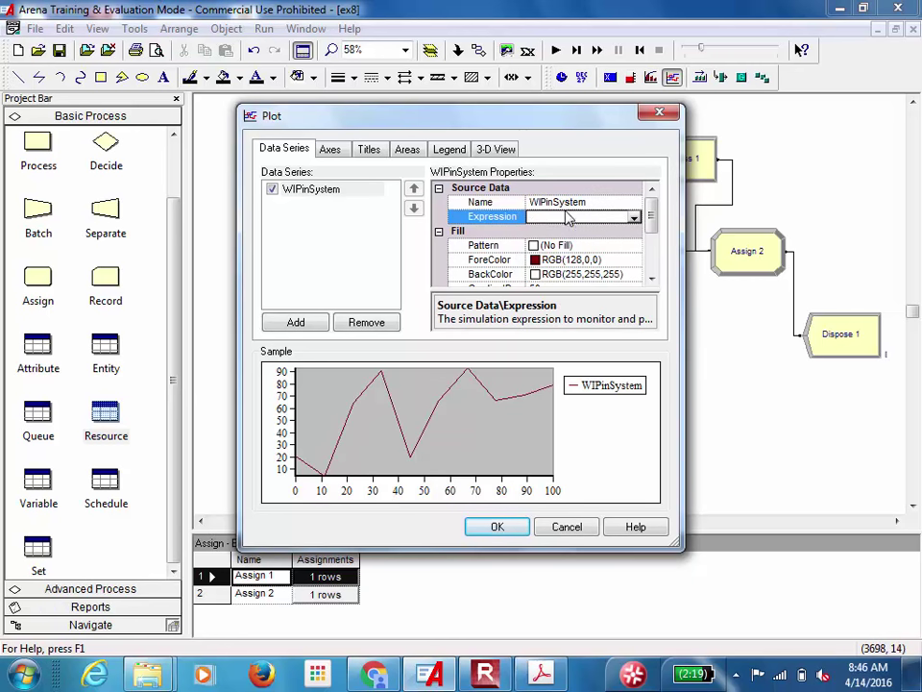
pyautogui.click(634, 218)
pyautogui.scroll(-2, 638, 304)
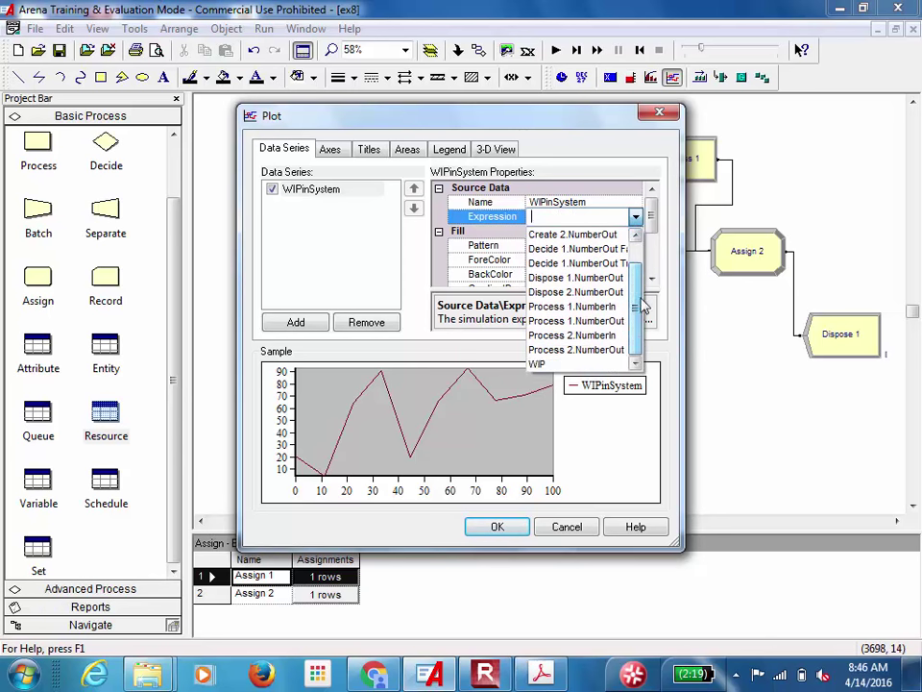
pyautogui.click(581, 365)
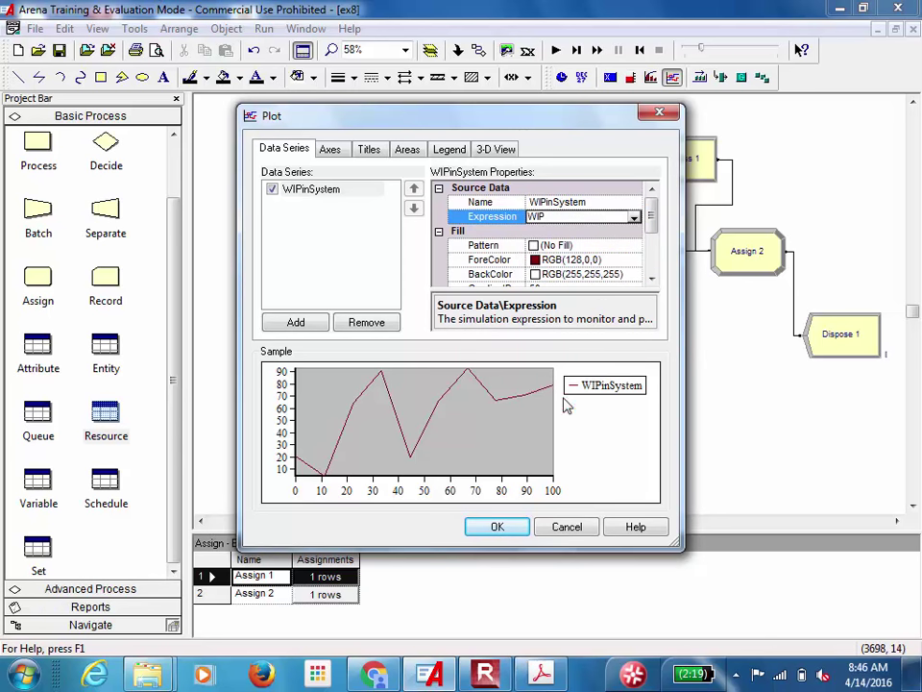
pyautogui.click(517, 533)
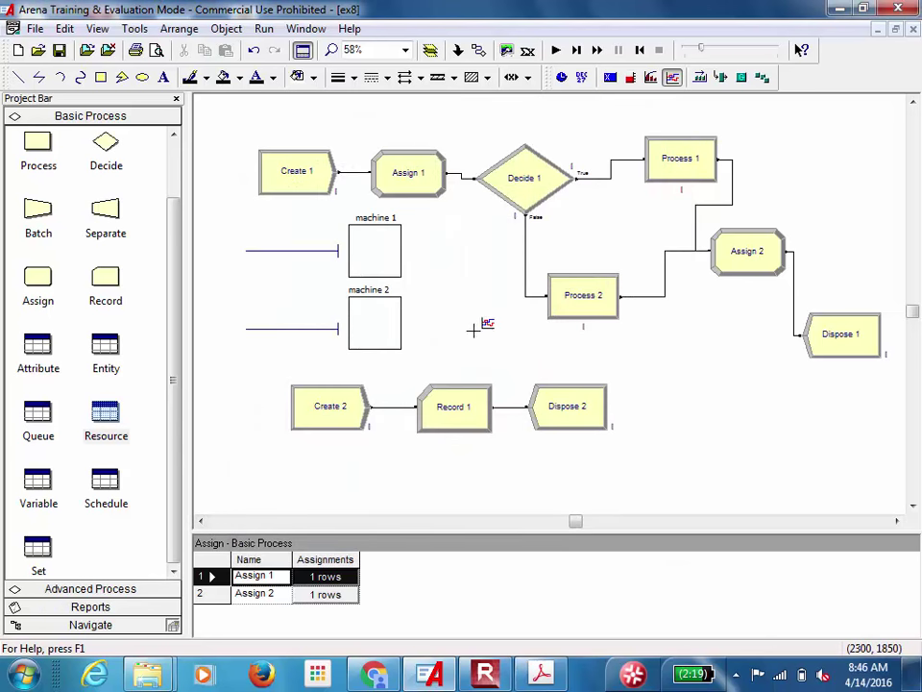
# Place an enlarged WIPinSystem plot beneath the machine pictures, and shift the machine 2 picture up clear of it
pyautogui.click(583, 374)
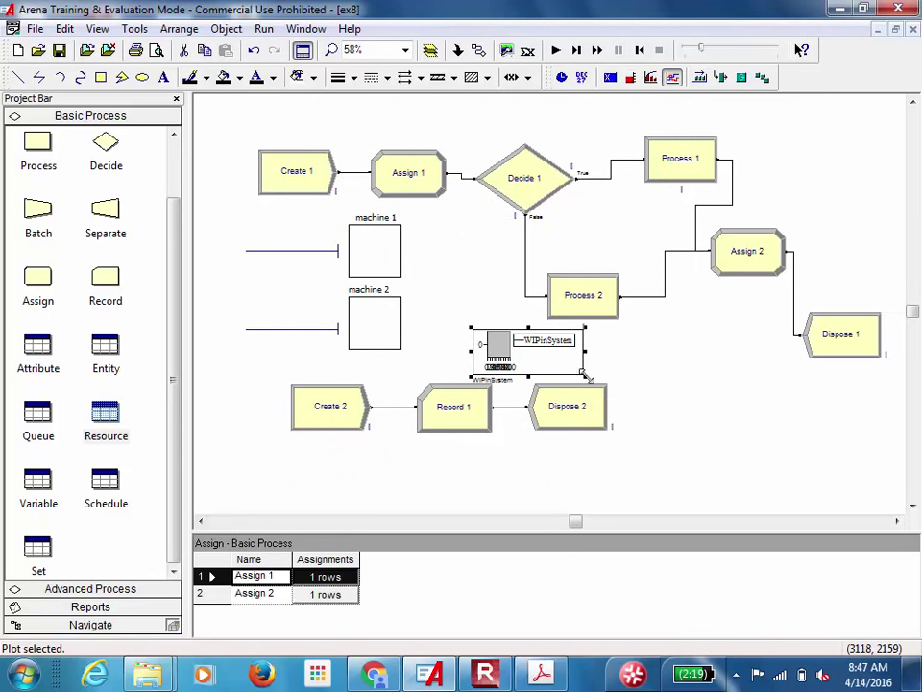
pyautogui.moveTo(589, 381); pyautogui.dragTo(793, 500)
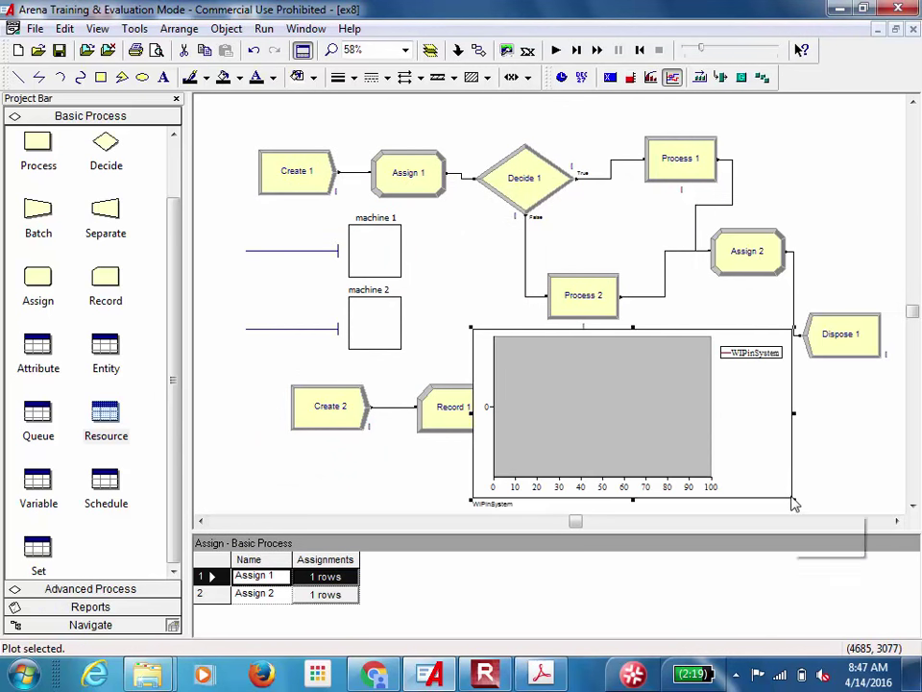
pyautogui.moveTo(534, 340); pyautogui.dragTo(296, 358)
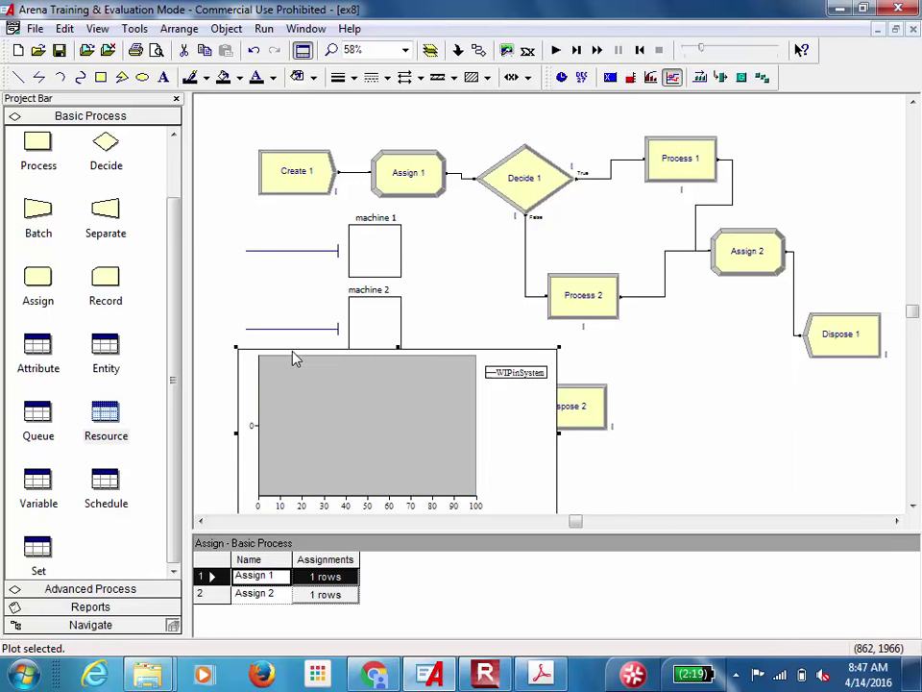
pyautogui.click(373, 331)
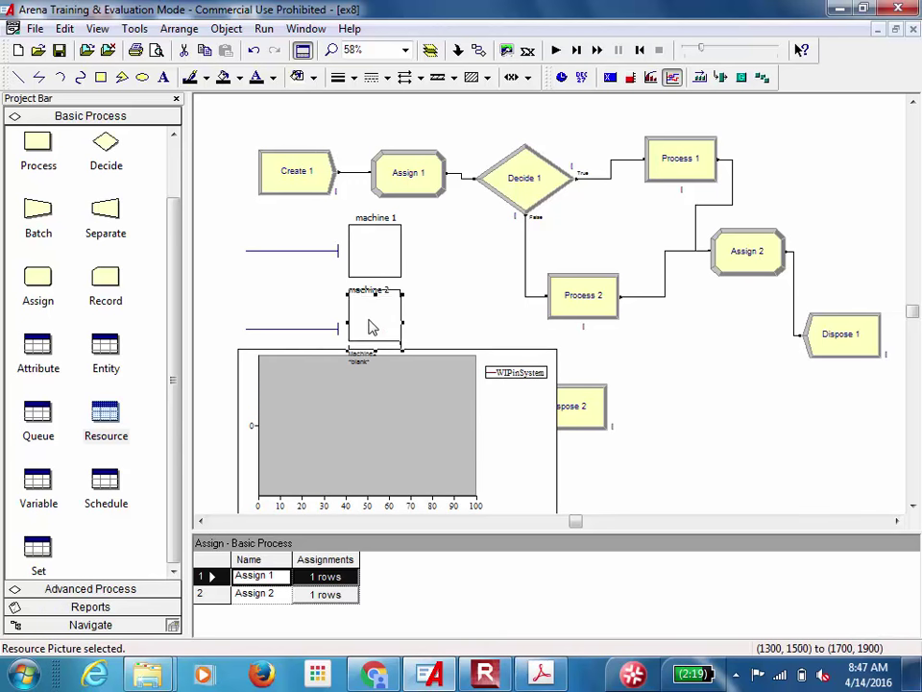
pyautogui.click(614, 421)
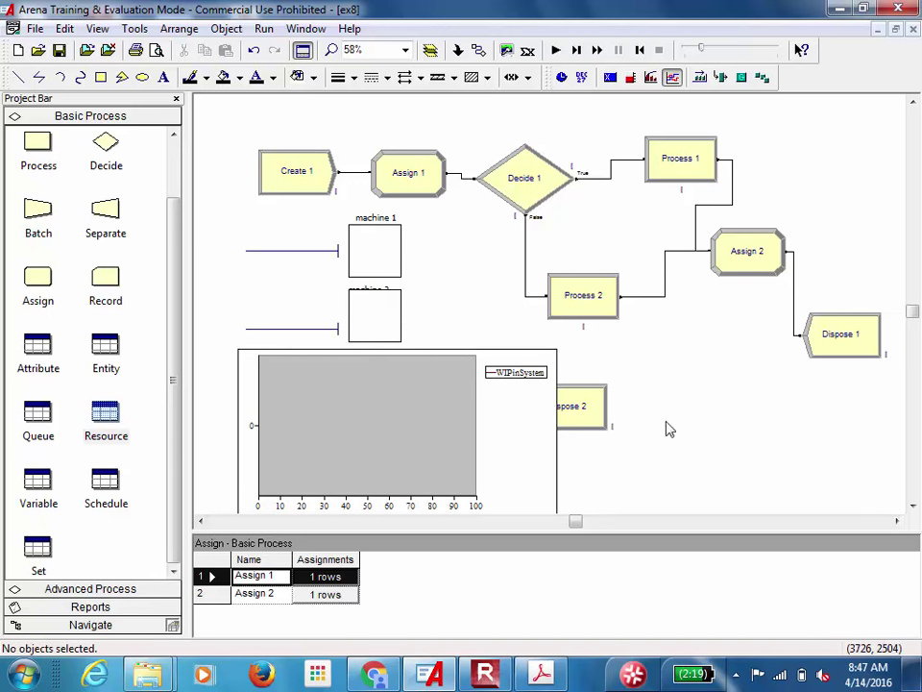
# Run the model to watch the WIP plot update, and end the run
pyautogui.click(554, 50)
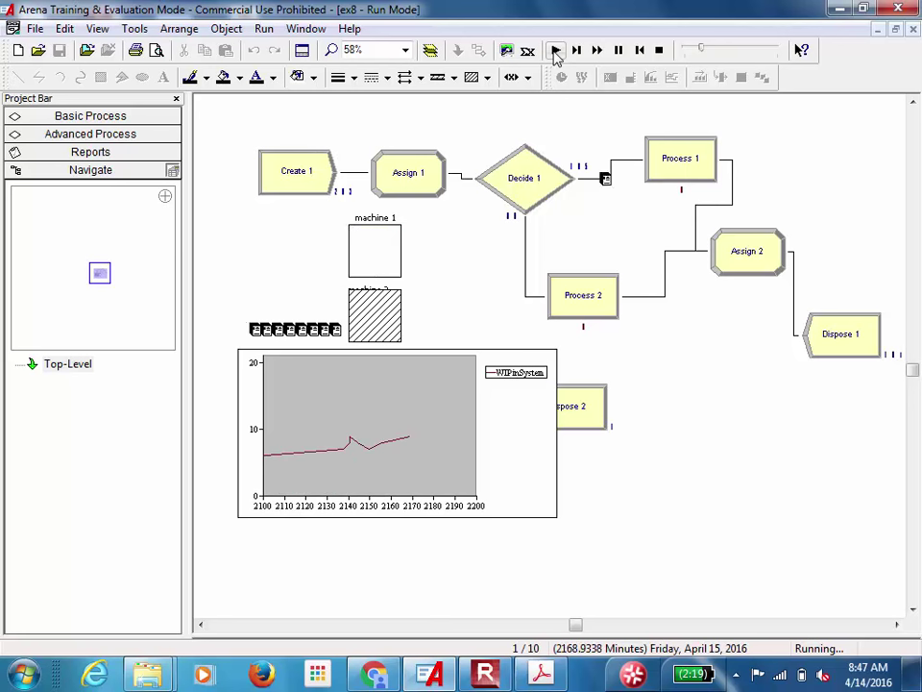
pyautogui.click(660, 51)
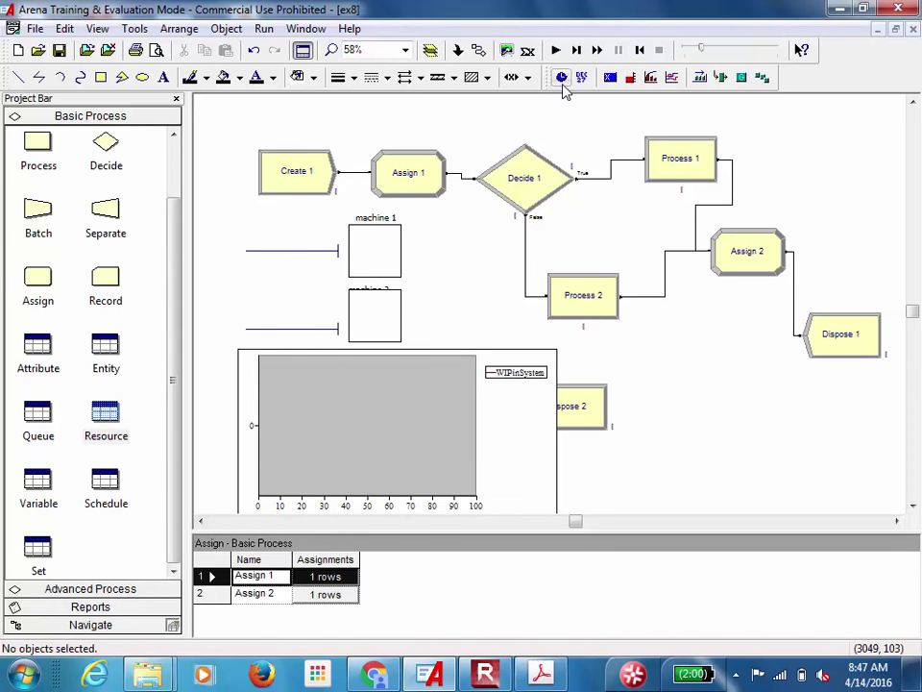
# Add an analog clock below Assign 2 and a text date display beneath the clock, both with default settings
pyautogui.click(561, 77)
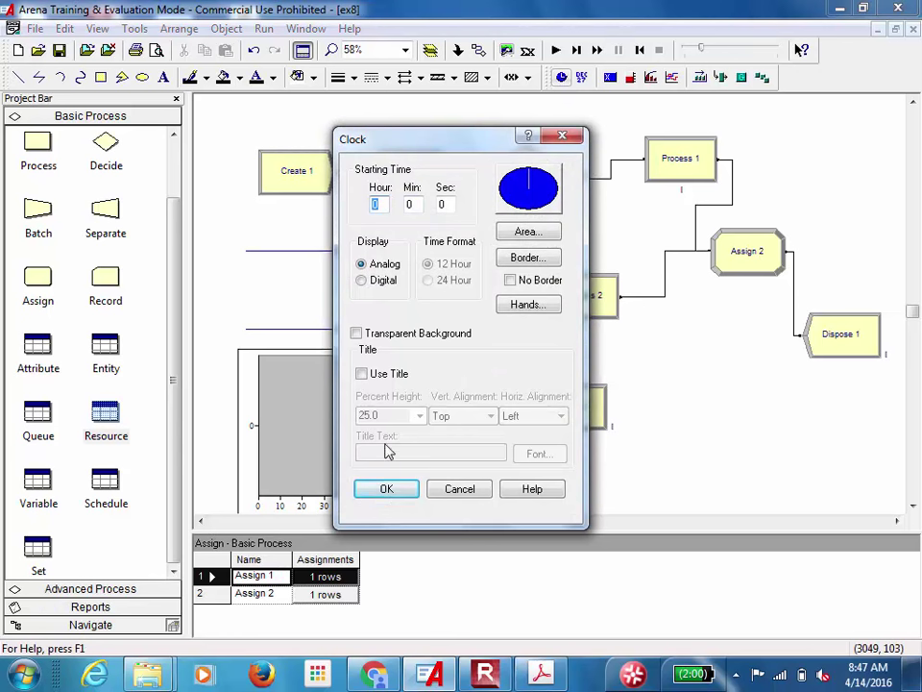
pyautogui.click(388, 490)
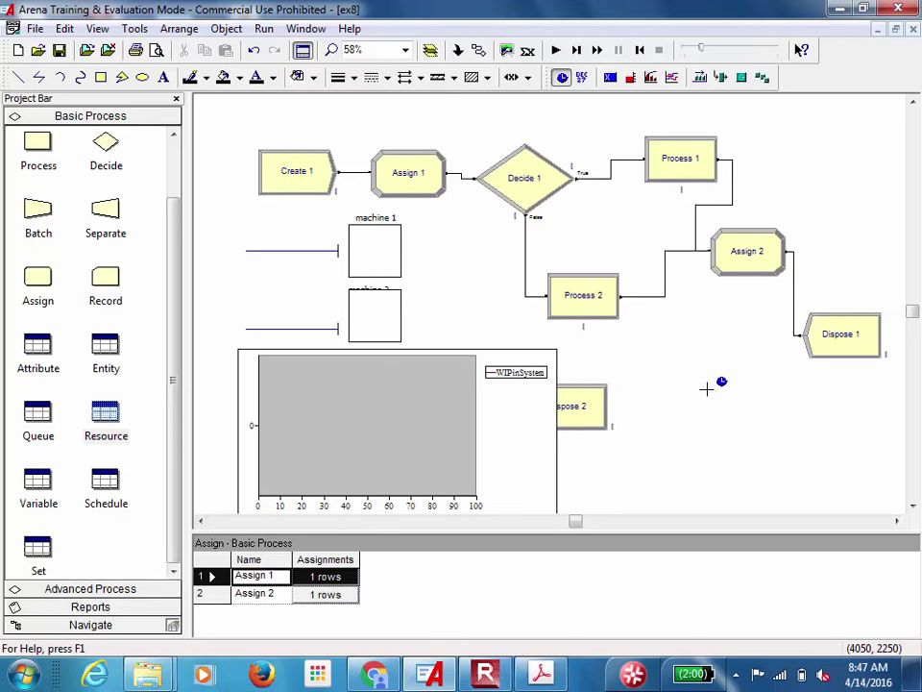
pyautogui.click(735, 420)
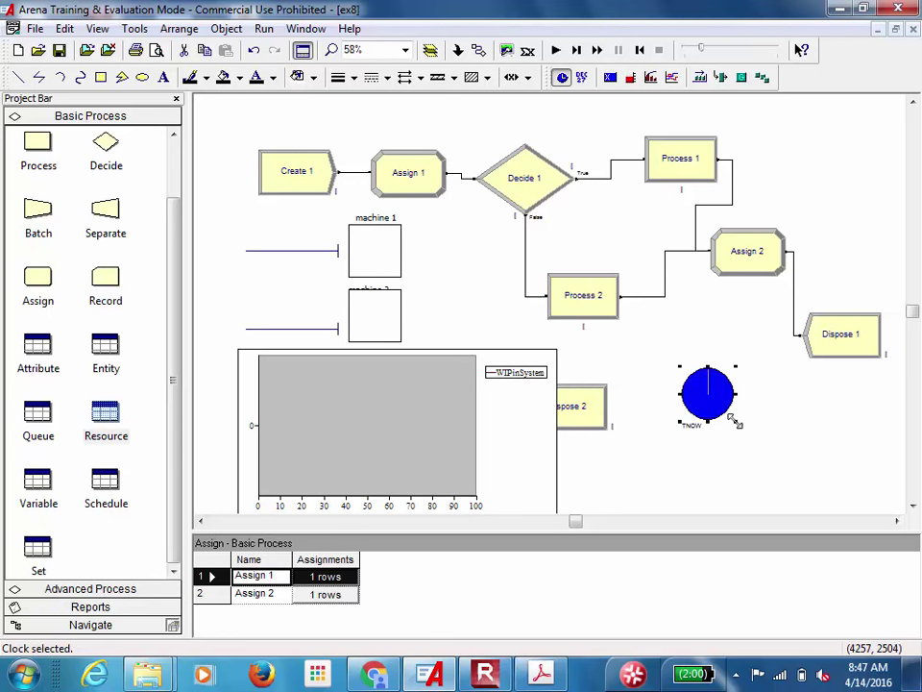
pyautogui.click(581, 77)
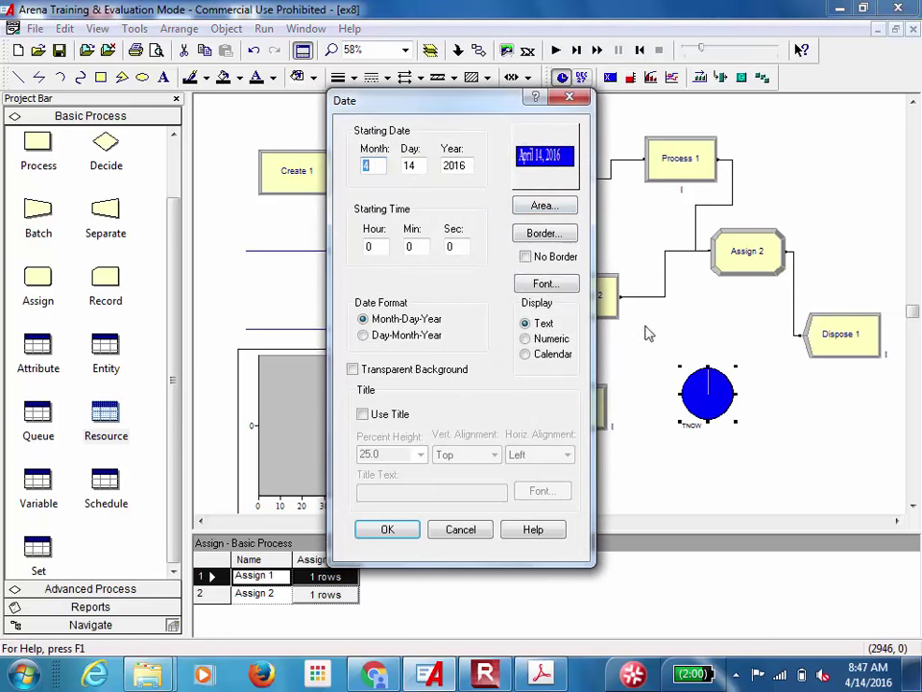
pyautogui.click(395, 530)
pyautogui.moveTo(678, 468); pyautogui.dragTo(779, 506)
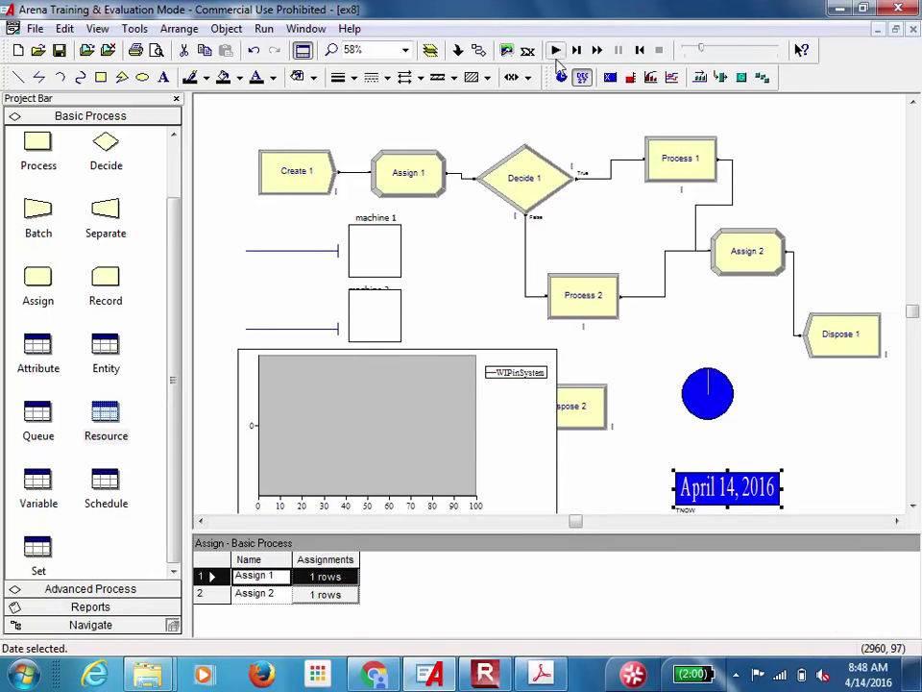
# Run the model to watch the clock, date and WIP plot change together, and end the run
pyautogui.click(555, 53)
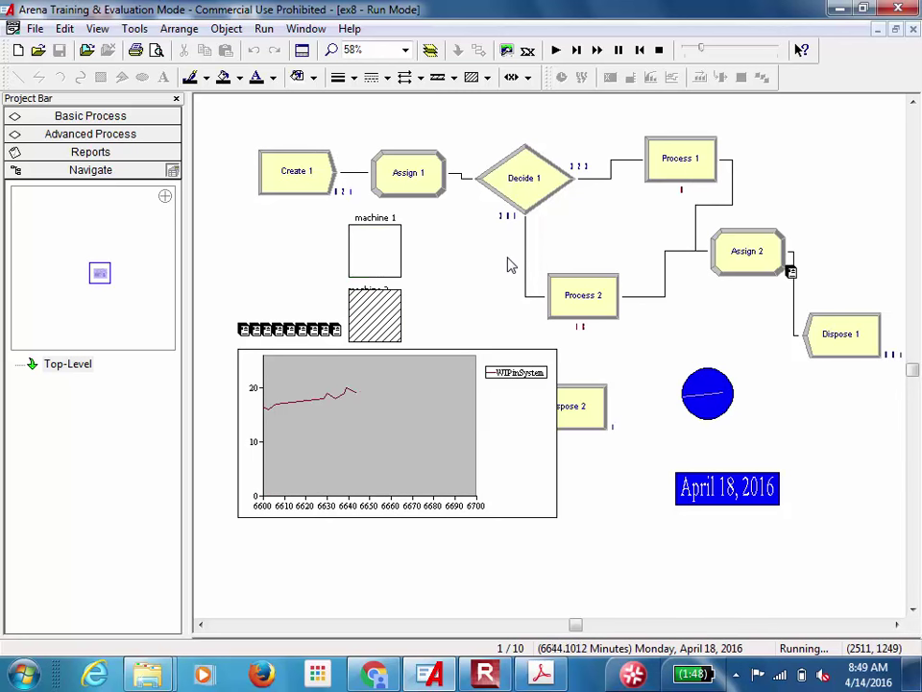
pyautogui.click(661, 50)
pyautogui.click(485, 674)
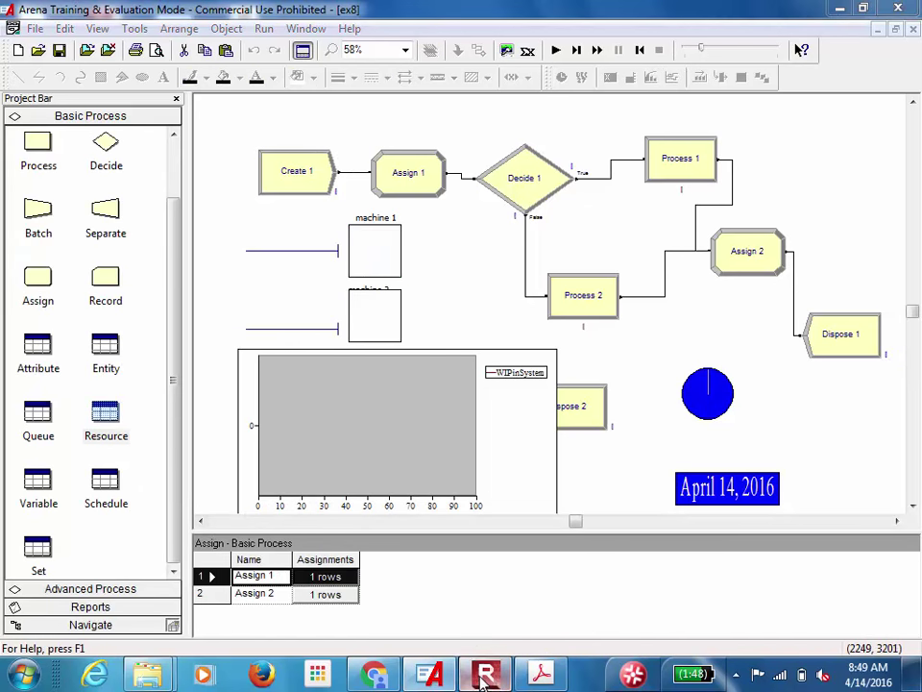